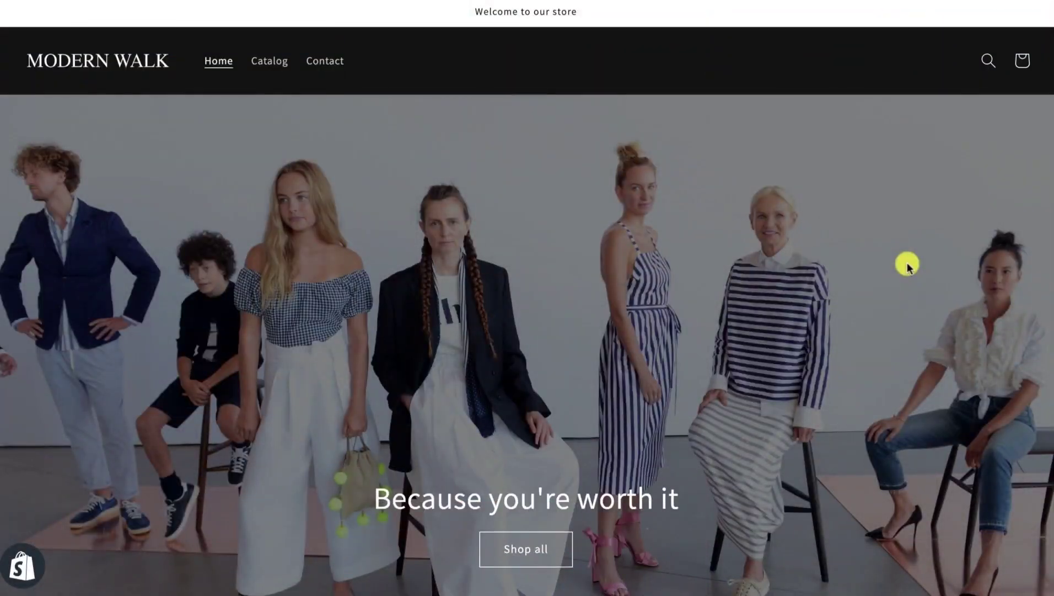
# Step: Scroll through the feature overview on the Tagembed Instagram widget page
pyautogui.scroll(-10, 906, 264)
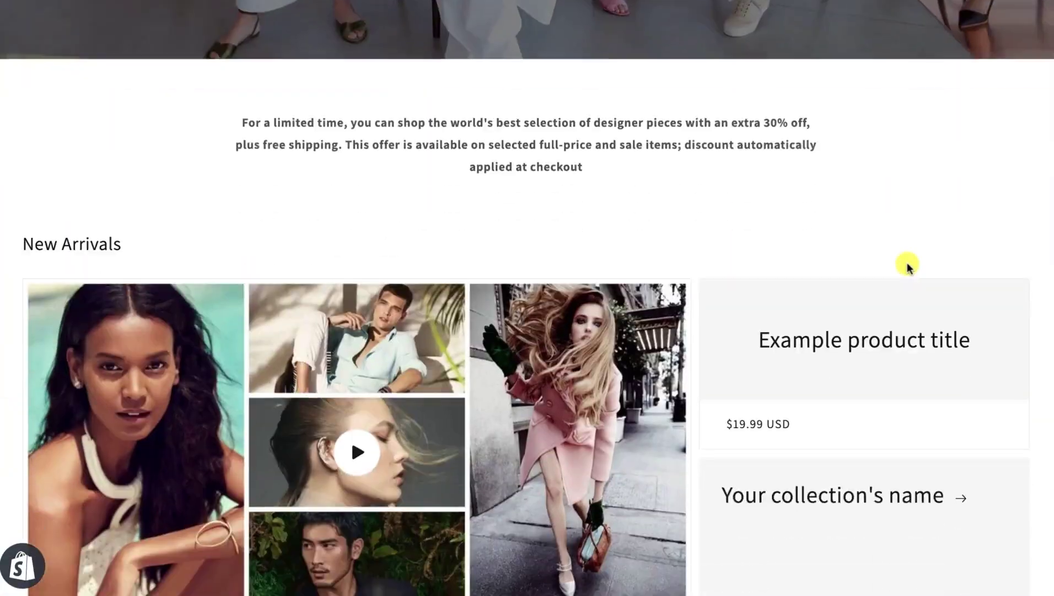
pyautogui.scroll(-15, 907, 264)
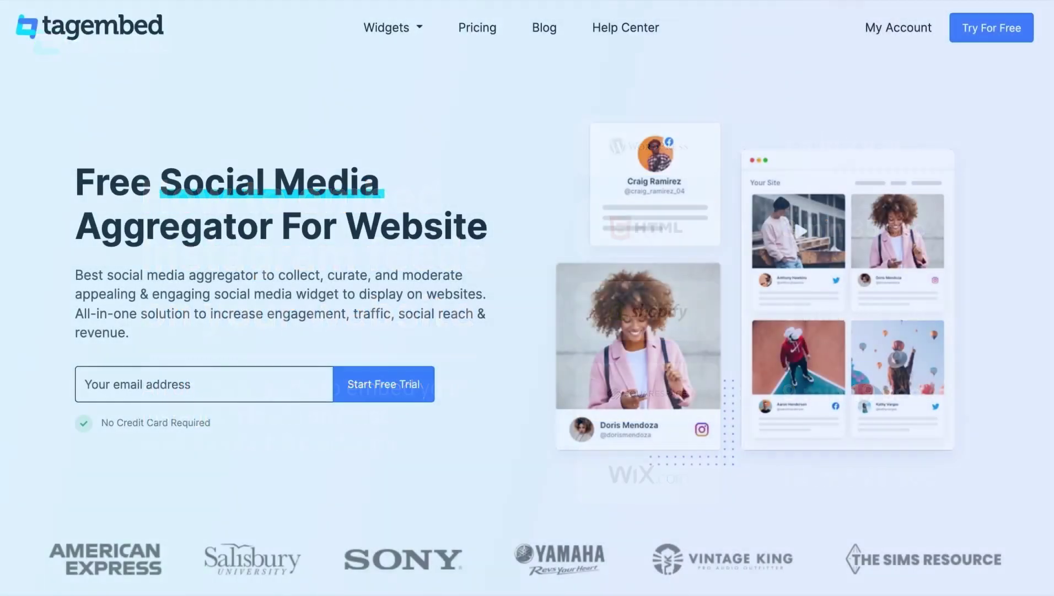
pyautogui.scroll(-15, 527, 298)
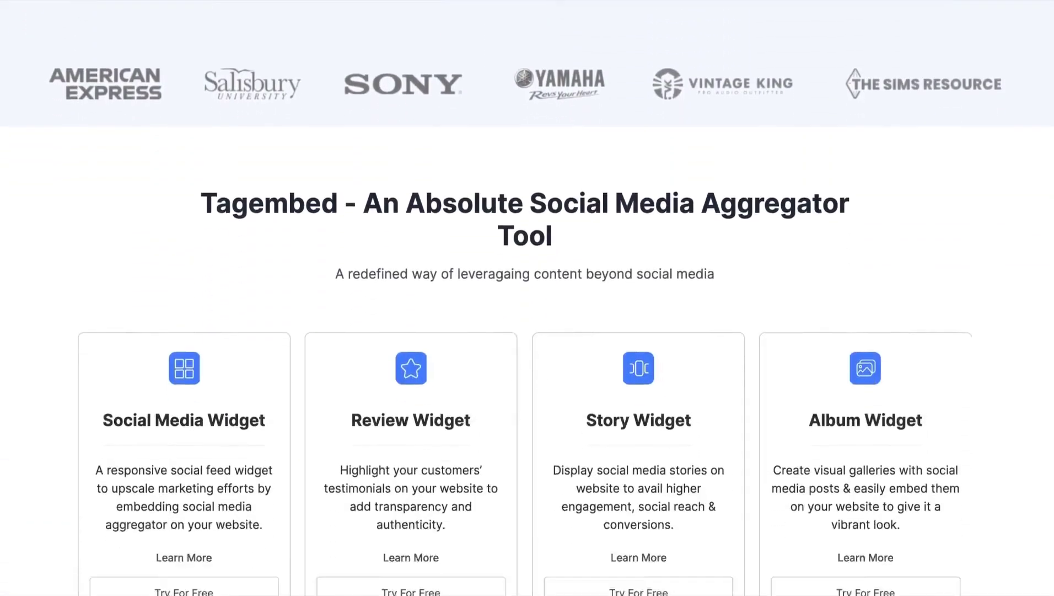
pyautogui.scroll(-2, 528, 298)
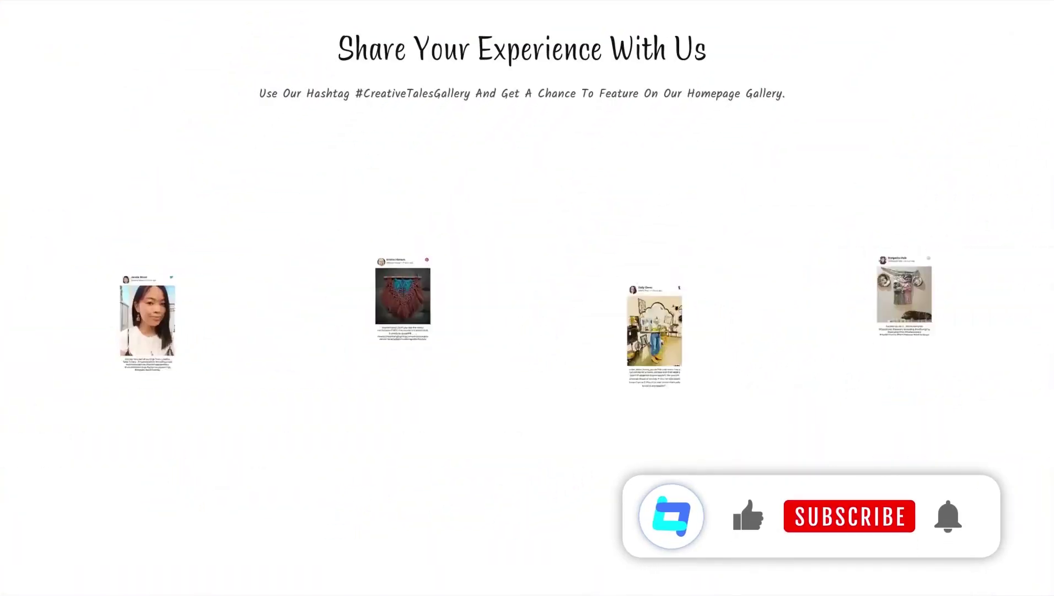
pyautogui.scroll(-10, 527, 297)
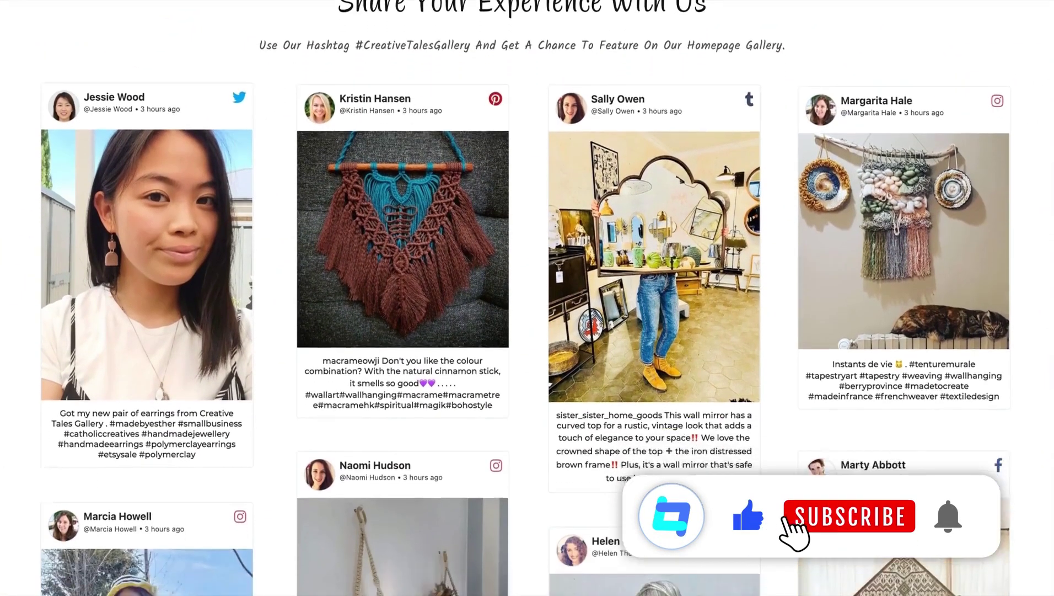
pyautogui.scroll(-3, 527, 298)
pyautogui.scroll(10, 527, 297)
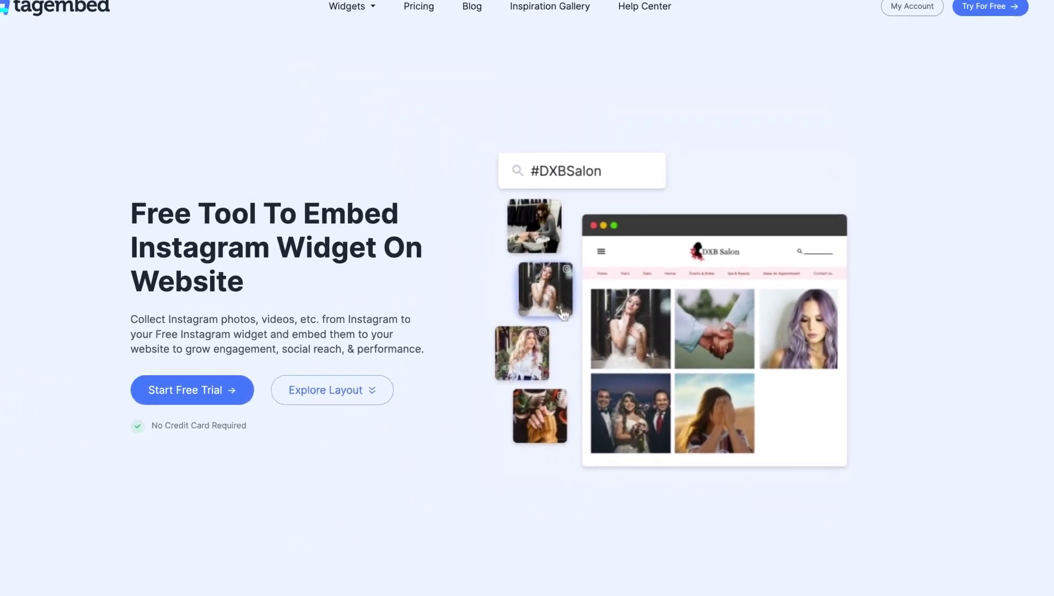
pyautogui.scroll(-15, 527, 298)
pyautogui.scroll(-15, 527, 297)
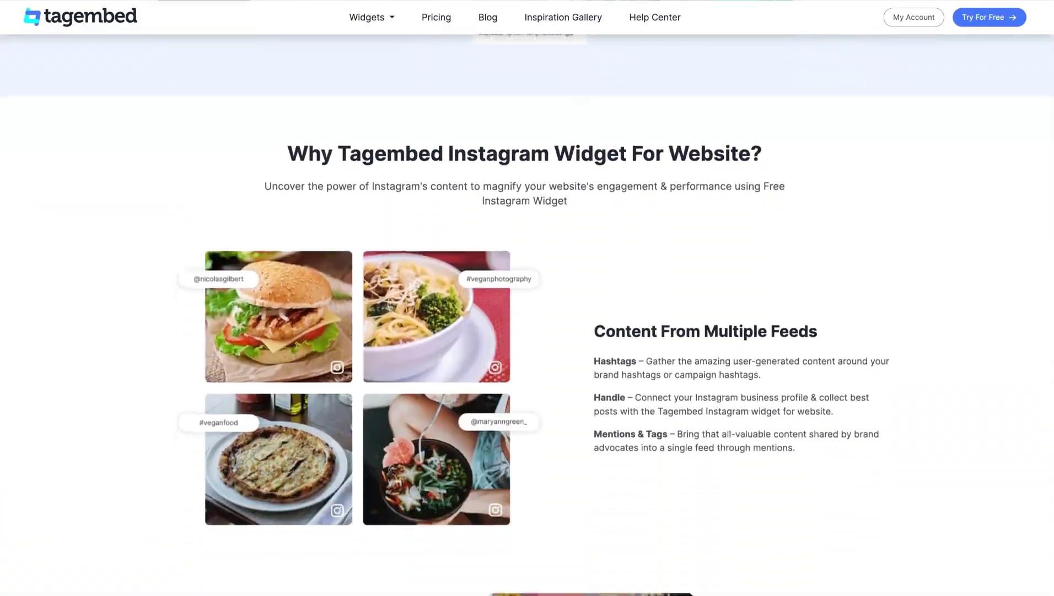
pyautogui.scroll(-6, 527, 298)
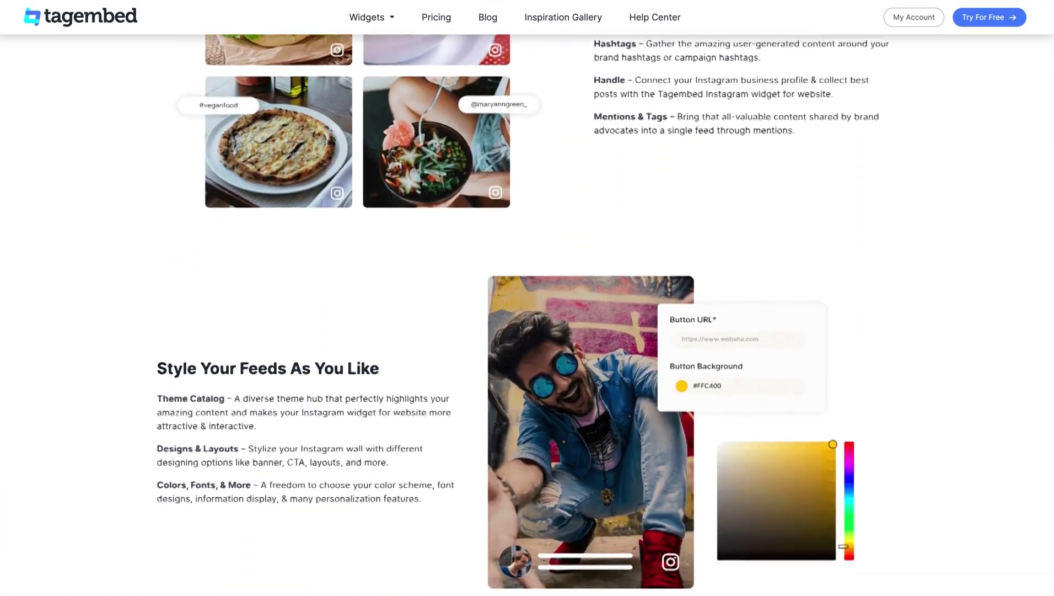
pyautogui.scroll(-8, 527, 298)
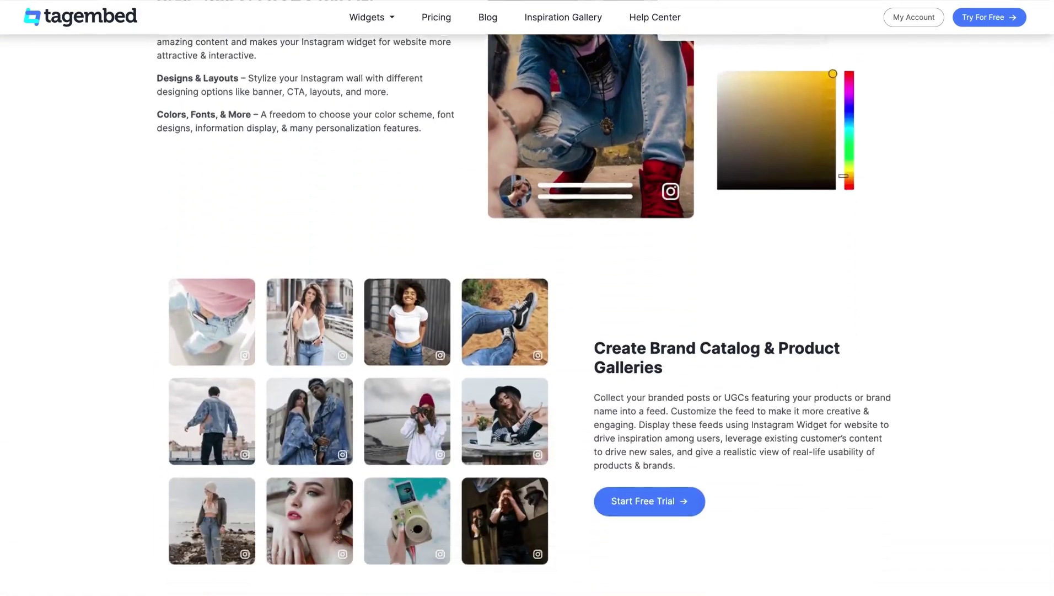
pyautogui.scroll(20, 527, 298)
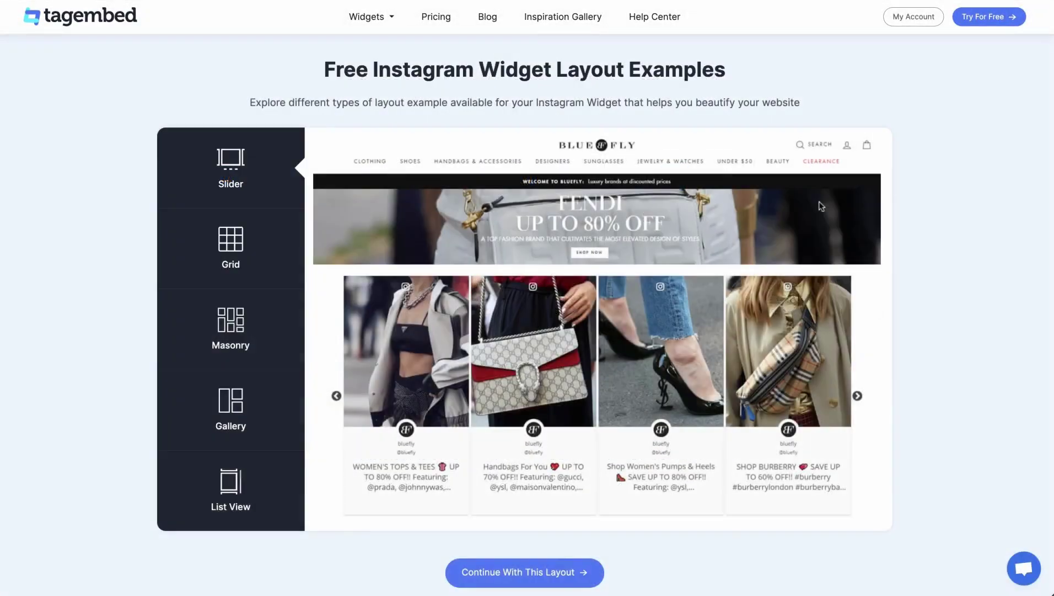
# Step: Preview the Grid, Masonry and Gallery layout examples, then show the Widgets menu
pyautogui.click(243, 261)
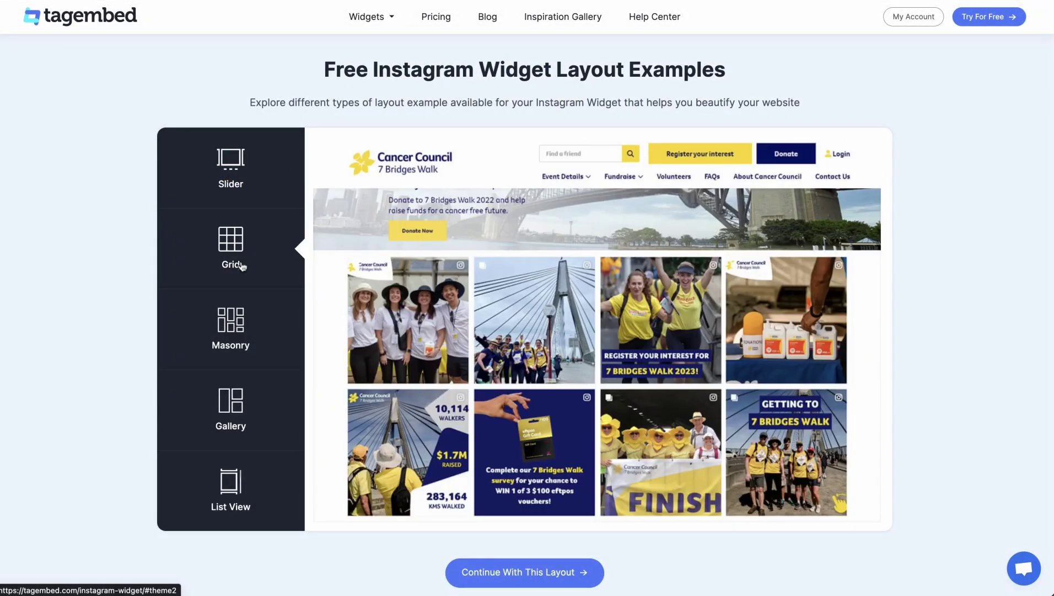
pyautogui.click(240, 362)
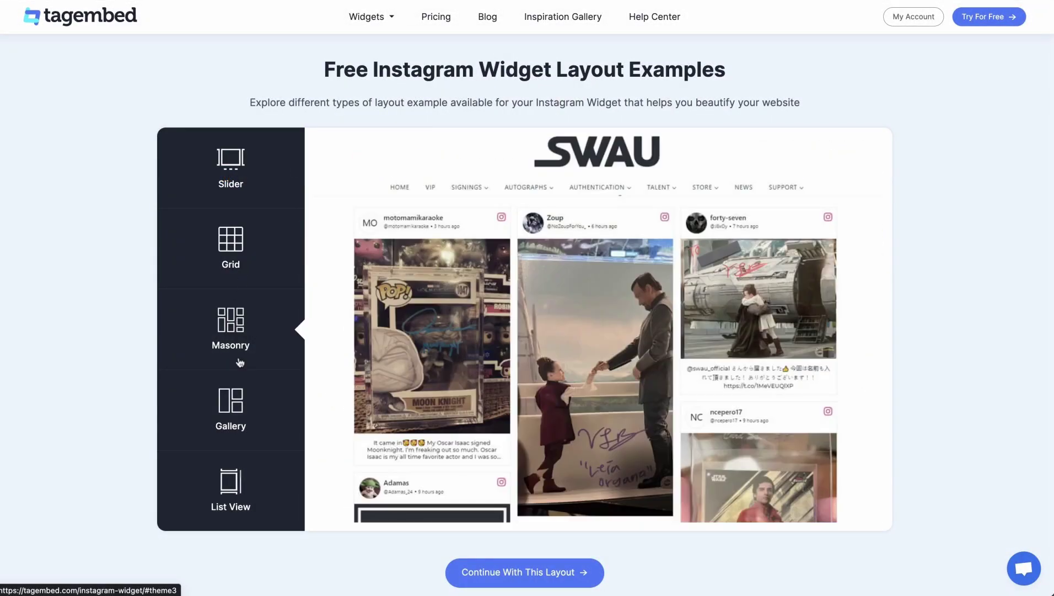
pyautogui.click(239, 429)
pyautogui.click(389, 25)
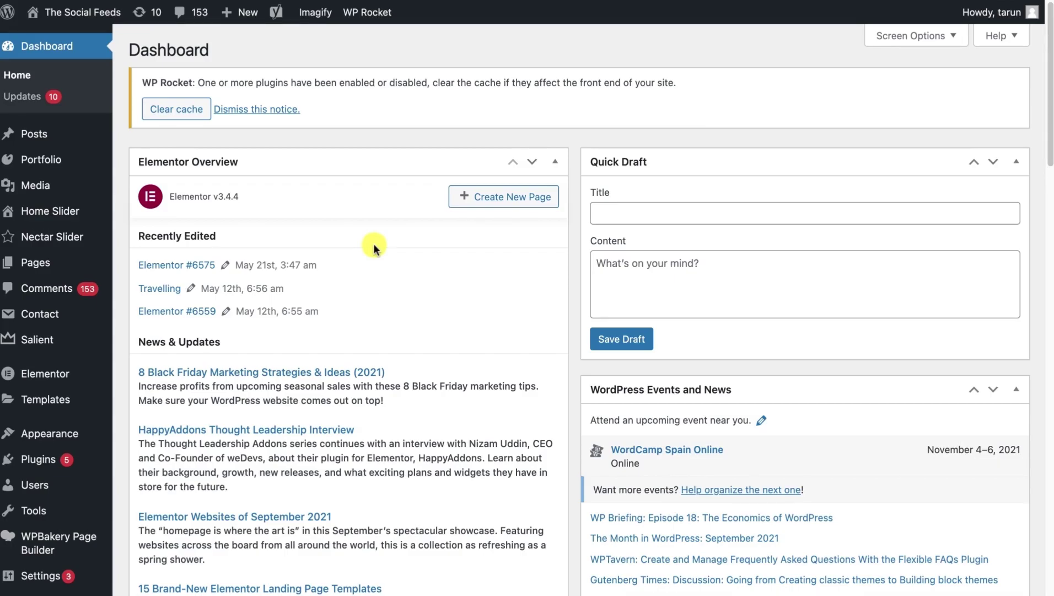
# Step: Search Plugins > Add New for 'Tagembed', install and activate it, and review Installed Plugins
pyautogui.click(91, 469)
pyautogui.click(146, 482)
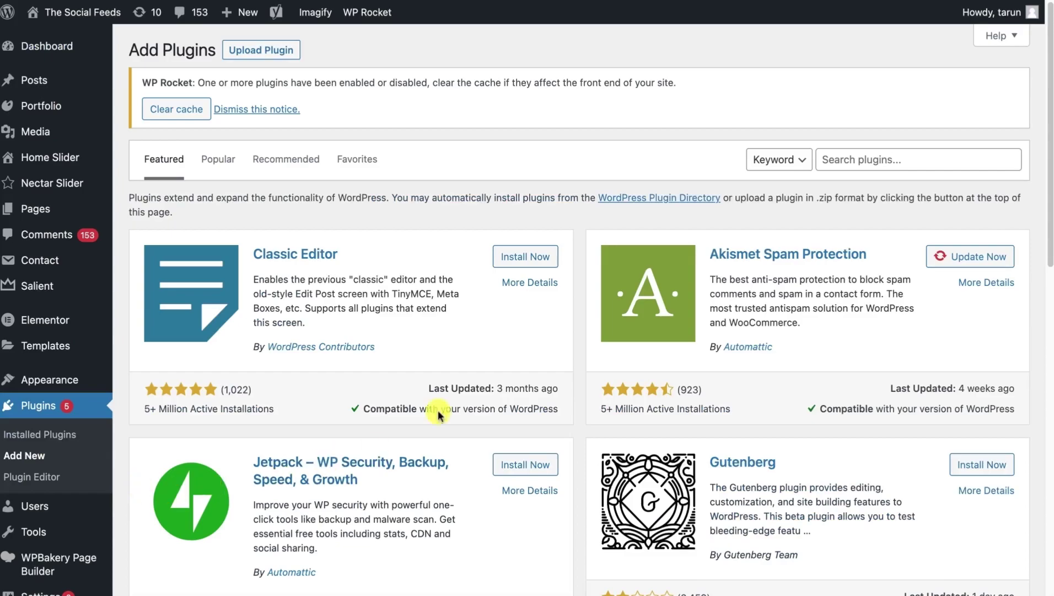
pyautogui.click(853, 156)
pyautogui.write('Tagembed')
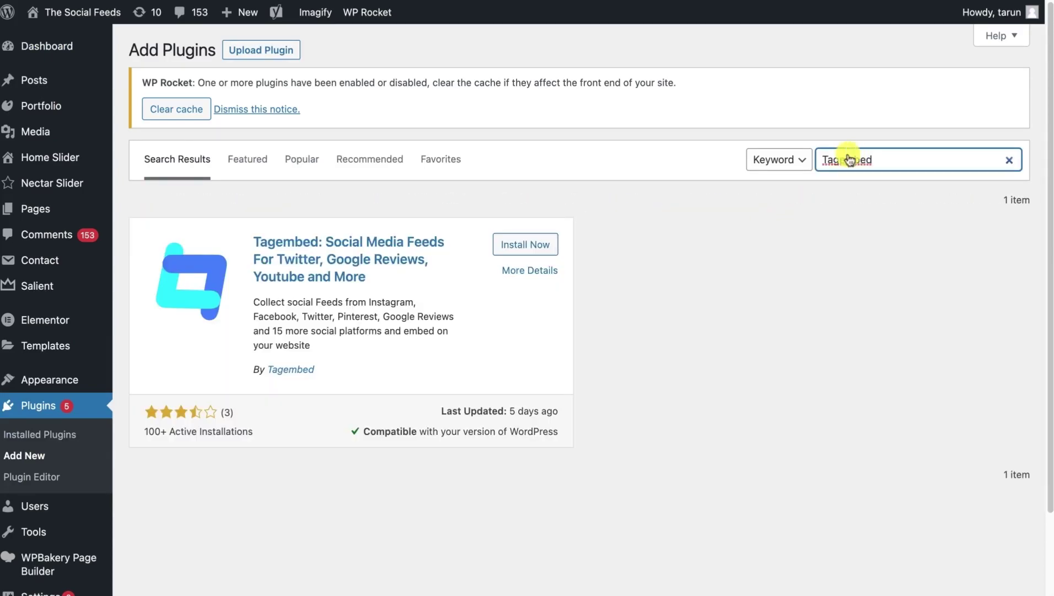
pyautogui.click(528, 246)
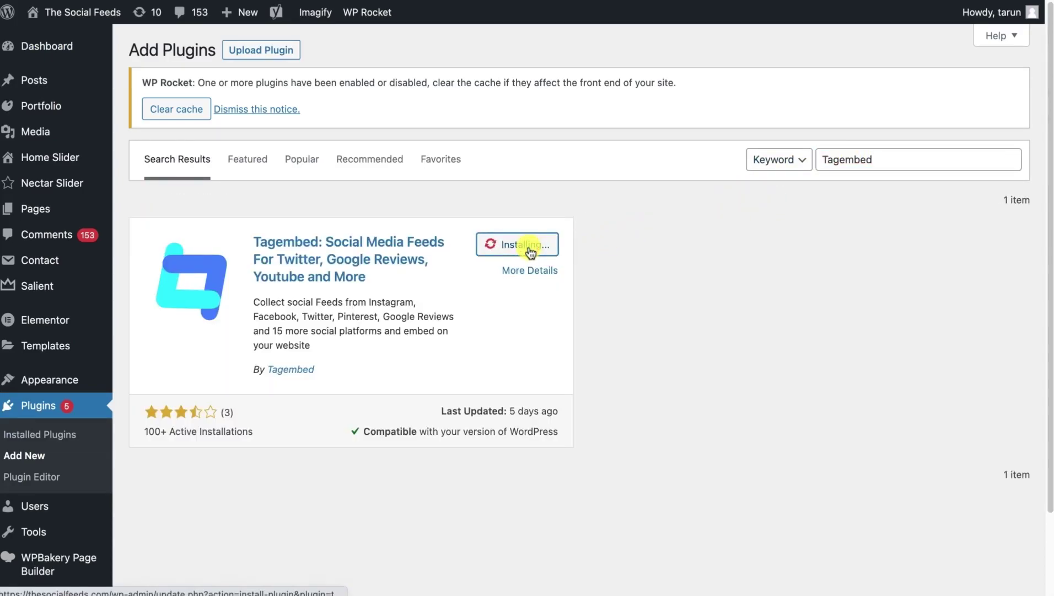
pyautogui.click(531, 250)
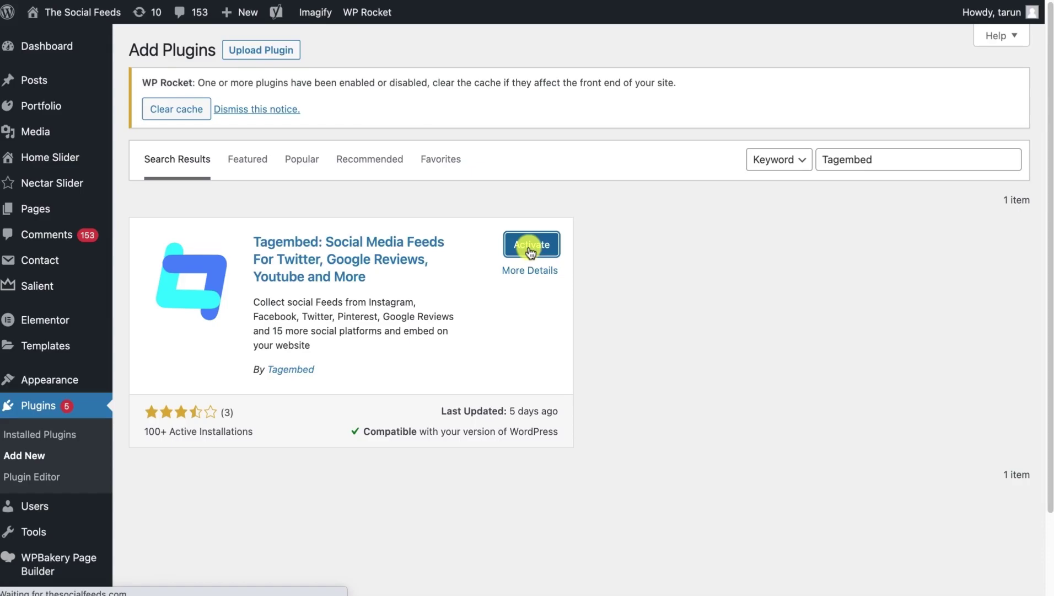
pyautogui.scroll(-3, 68, 485)
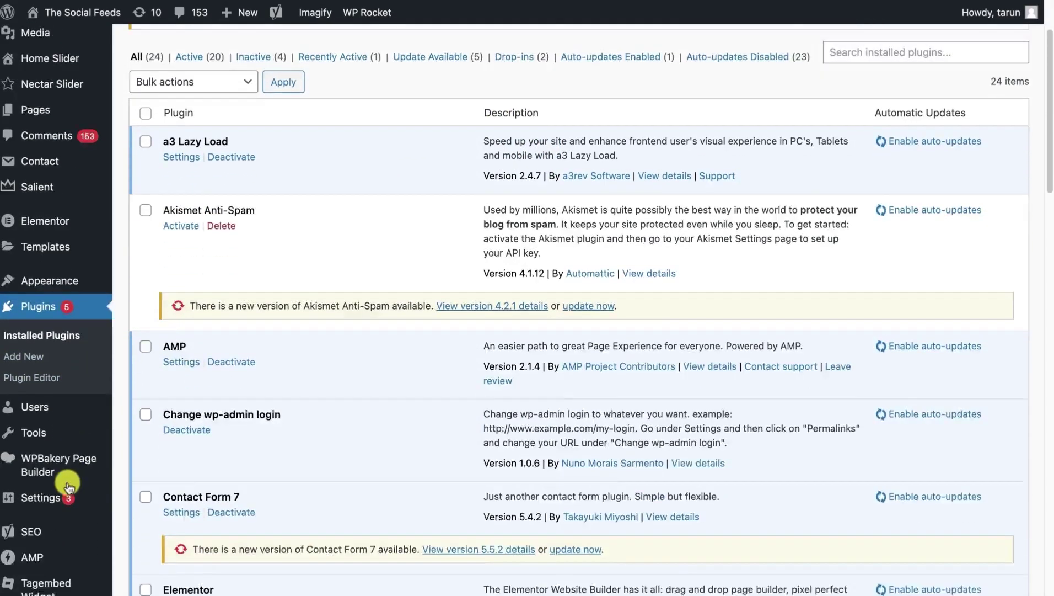
pyautogui.scroll(-5, 67, 485)
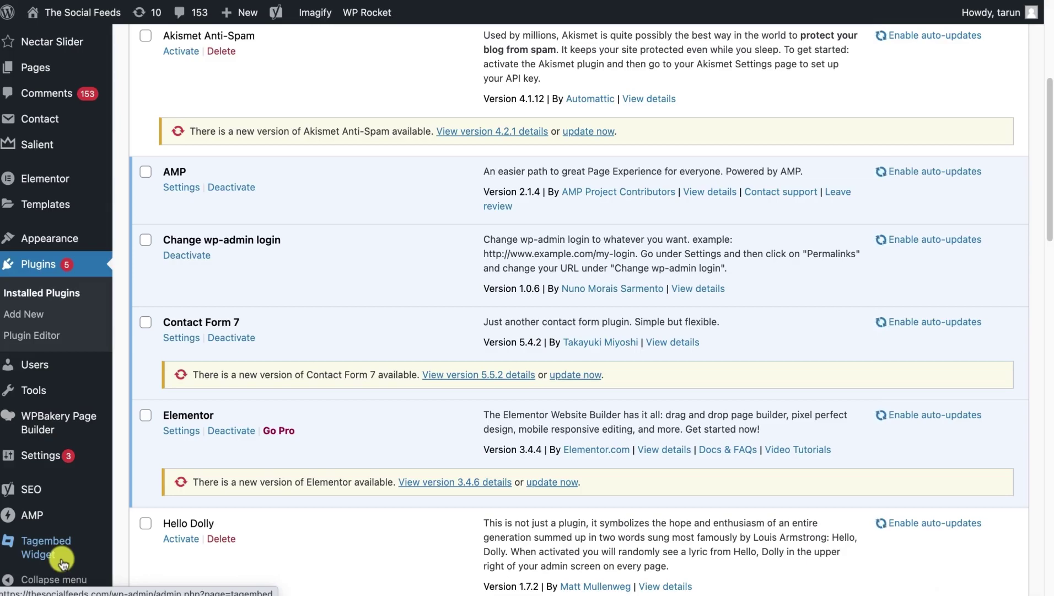
# Step: Register a new Tagembed account from the Tagembed Widget admin page
pyautogui.click(62, 562)
pyautogui.click(643, 286)
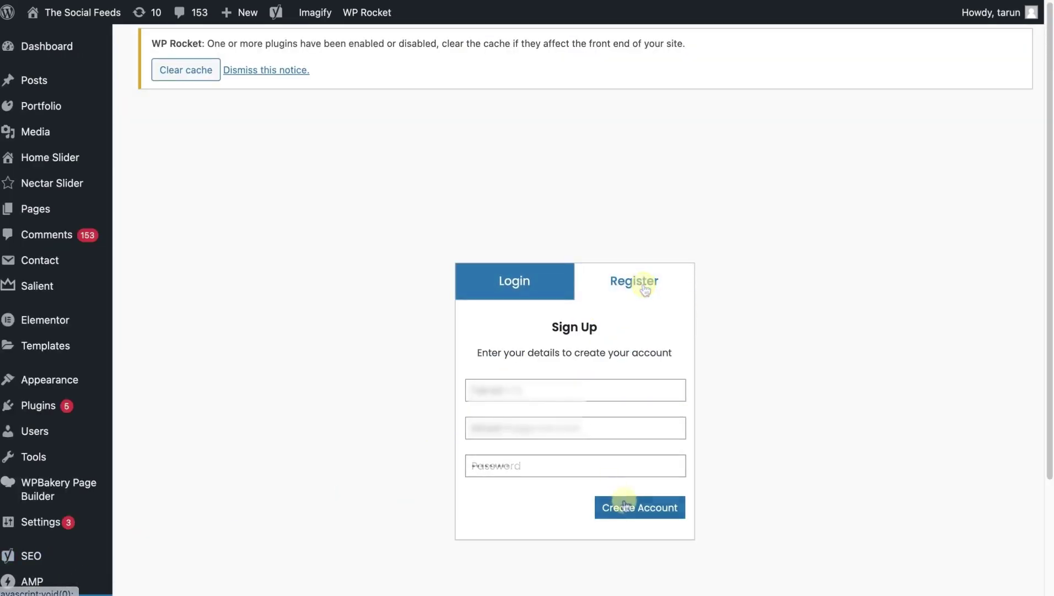
pyautogui.click(626, 506)
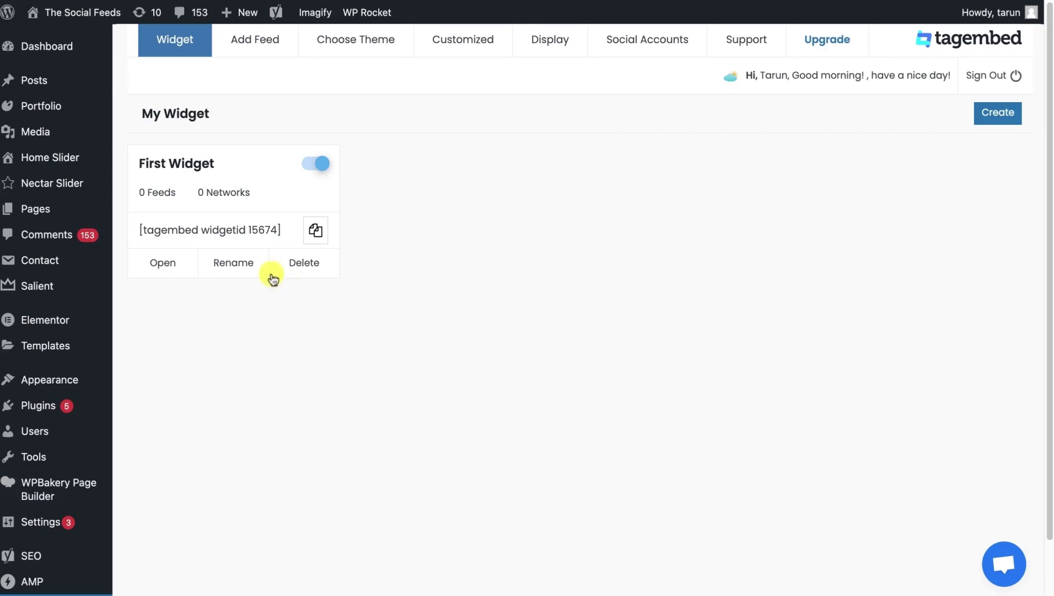
# Step: Create an Instagram Business hashtag feed for popsugarfashion in First Widget
pyautogui.click(169, 261)
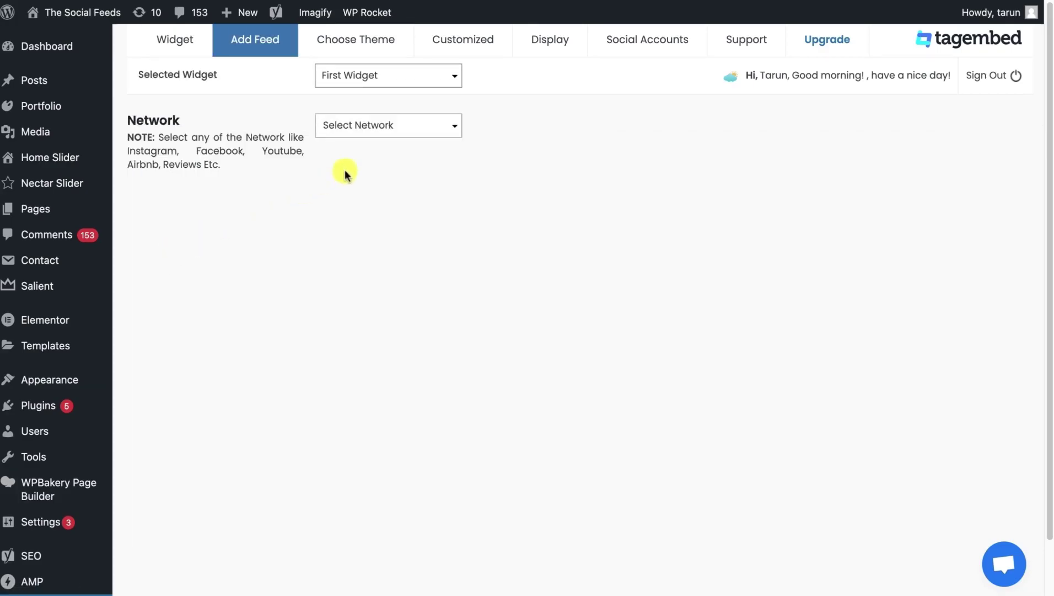
pyautogui.click(424, 132)
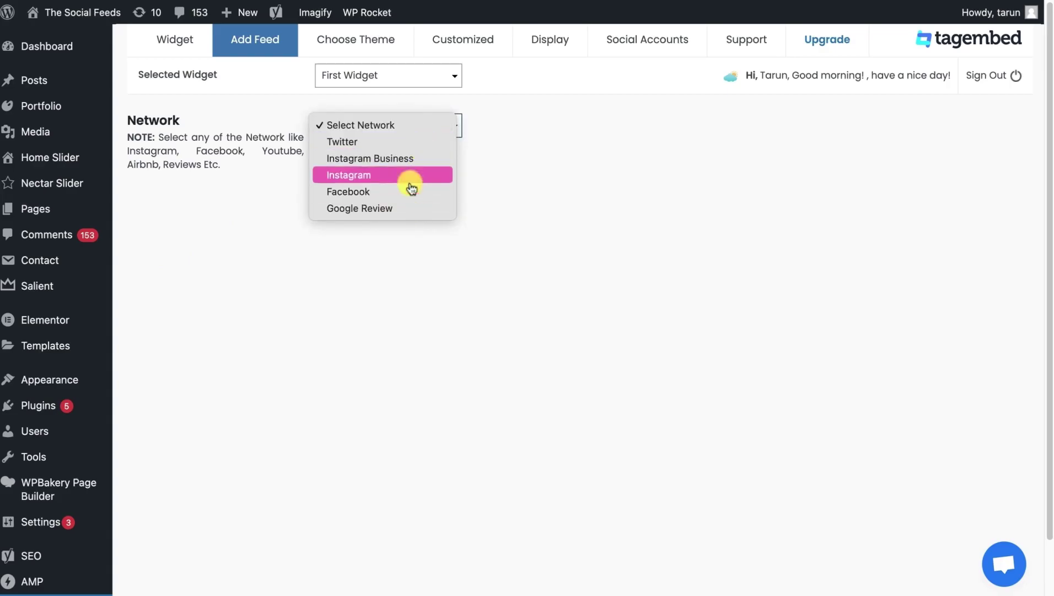
pyautogui.click(409, 161)
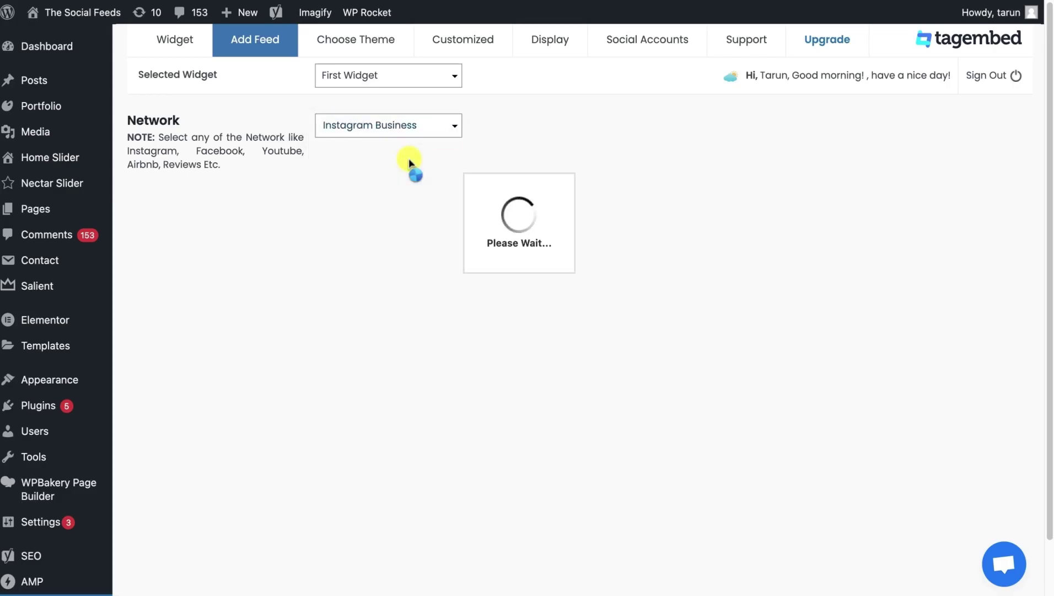
pyautogui.click(402, 211)
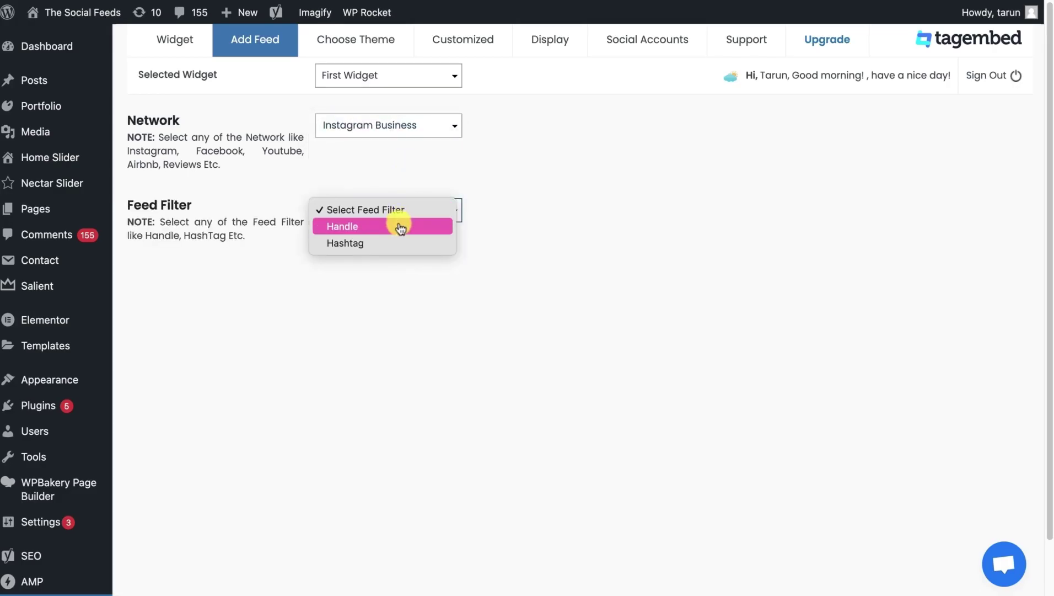
pyautogui.click(394, 243)
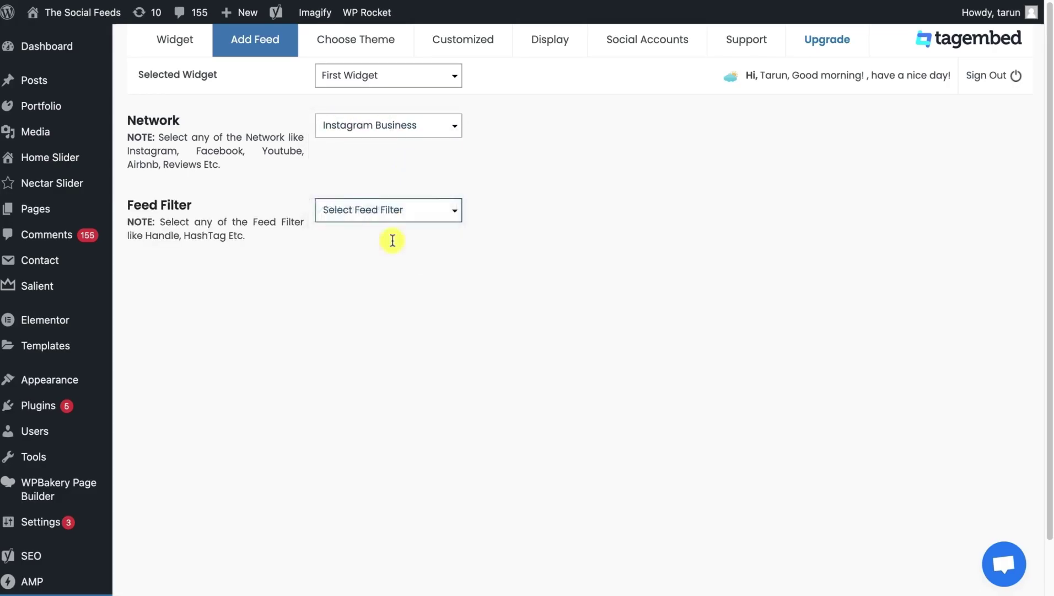
pyautogui.write('popsugarfashion')
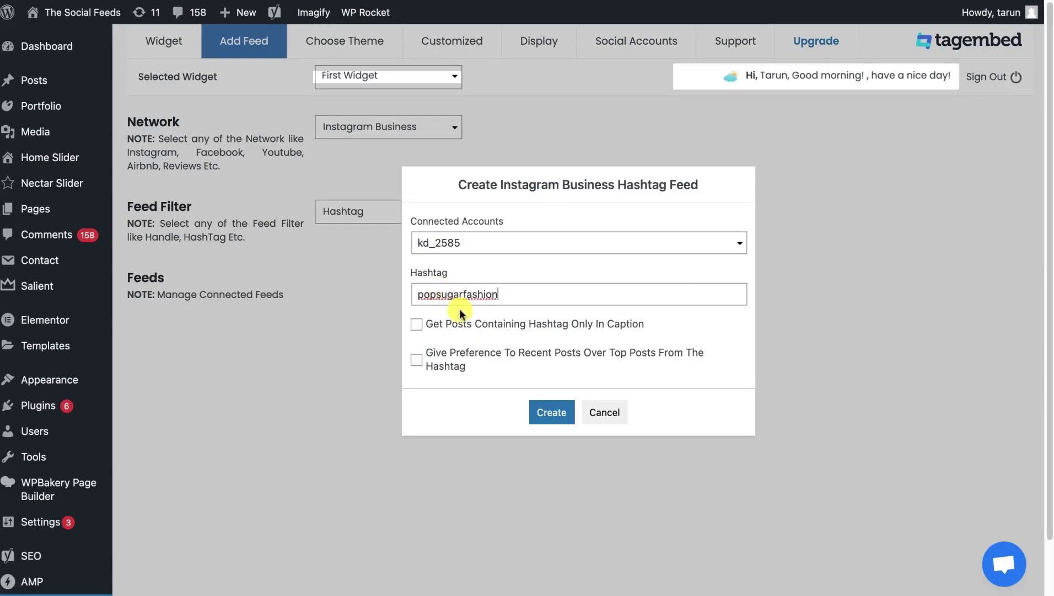
pyautogui.click(551, 412)
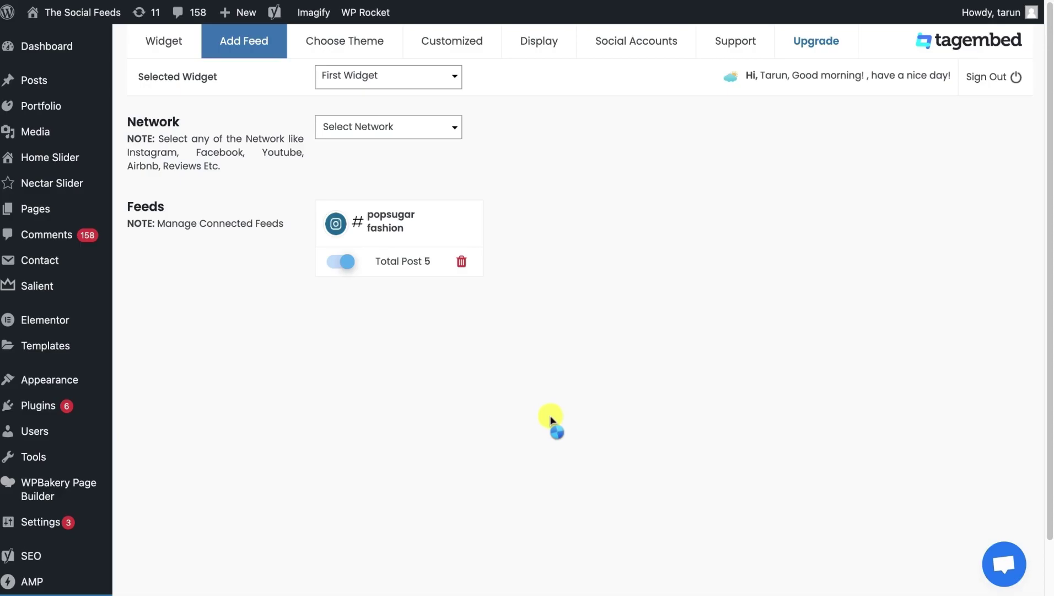
# Step: Create a Twitter handle feed for popsugarfashion and authorize the Tagembed app on Twitter
pyautogui.click(399, 131)
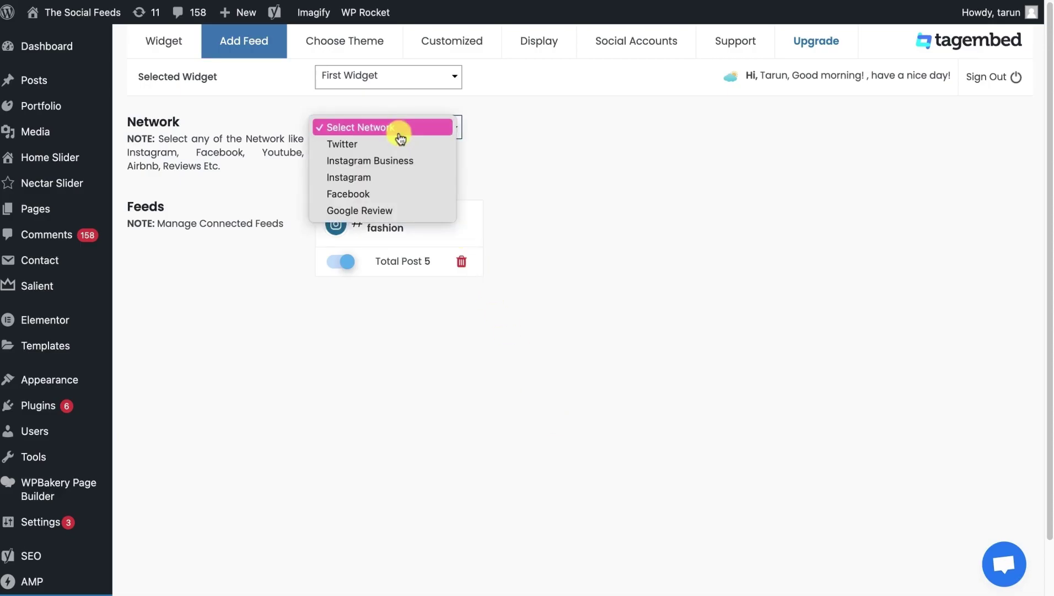
pyautogui.click(396, 143)
pyautogui.click(404, 213)
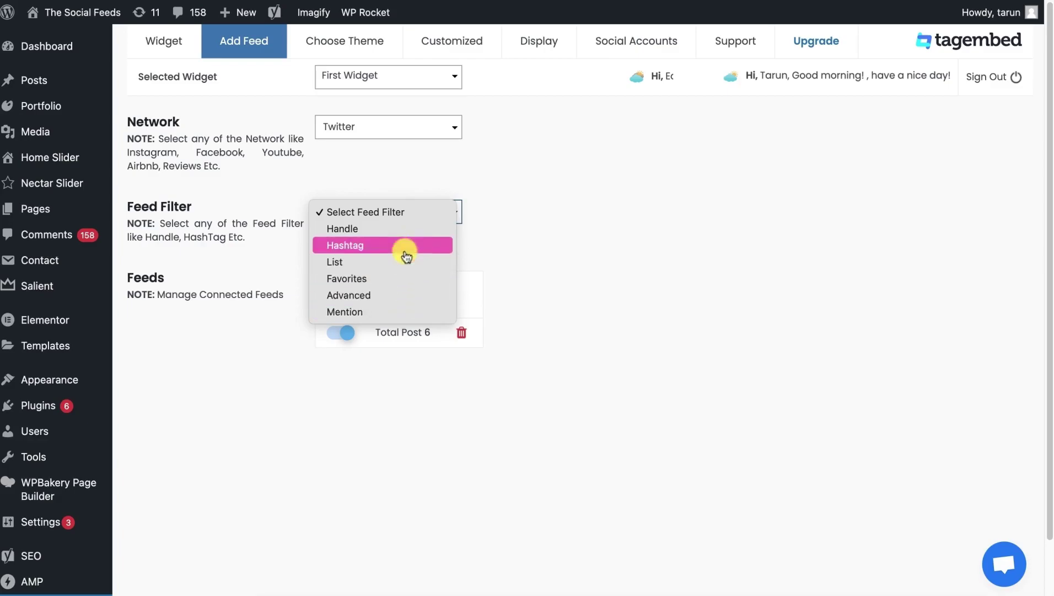
pyautogui.click(405, 229)
pyautogui.click(452, 274)
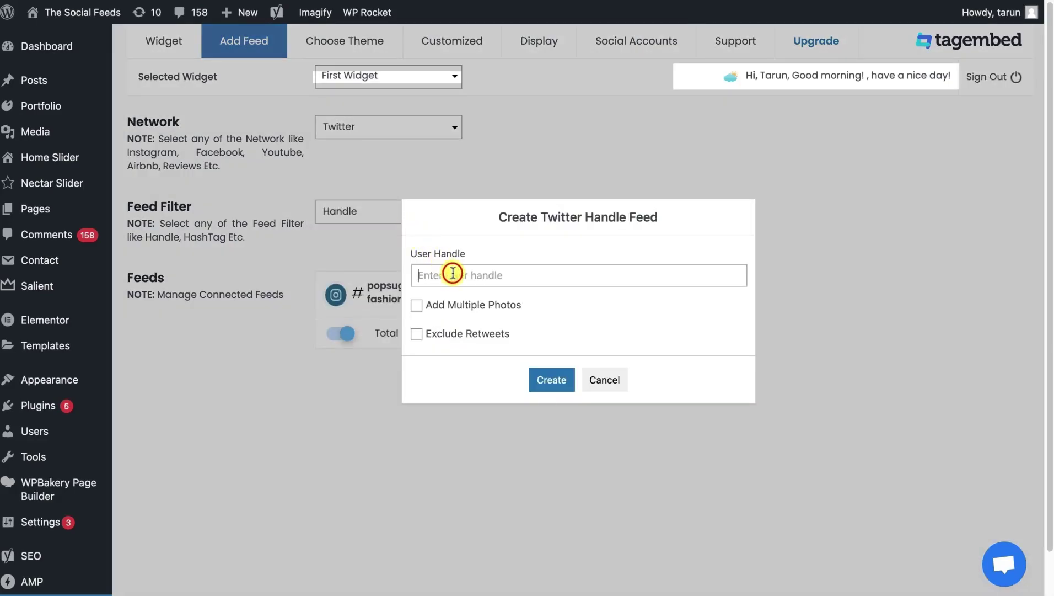
pyautogui.write('popsugarfashion')
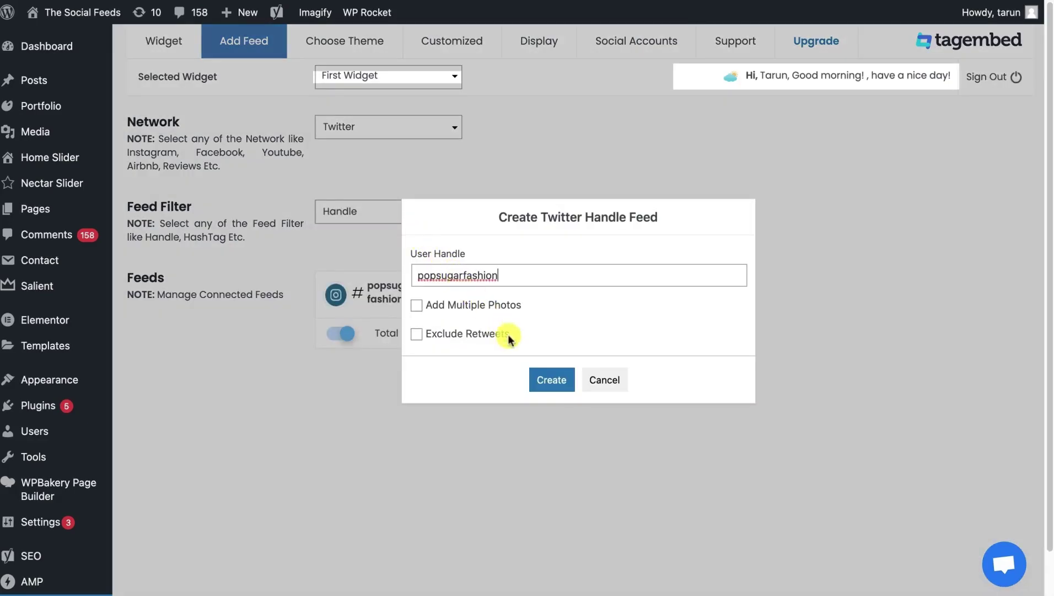
pyautogui.click(538, 379)
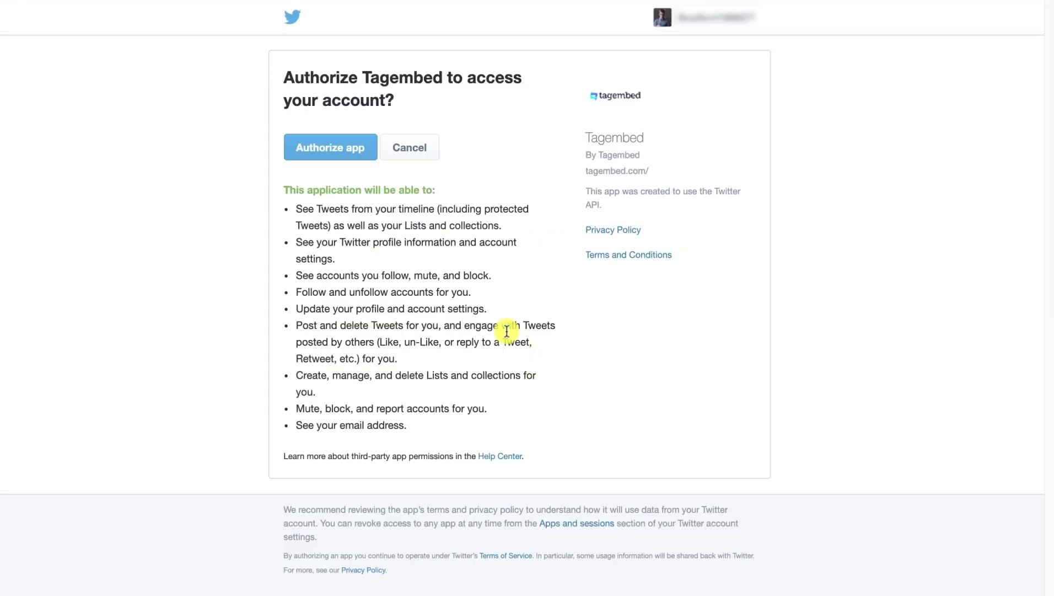
pyautogui.click(345, 156)
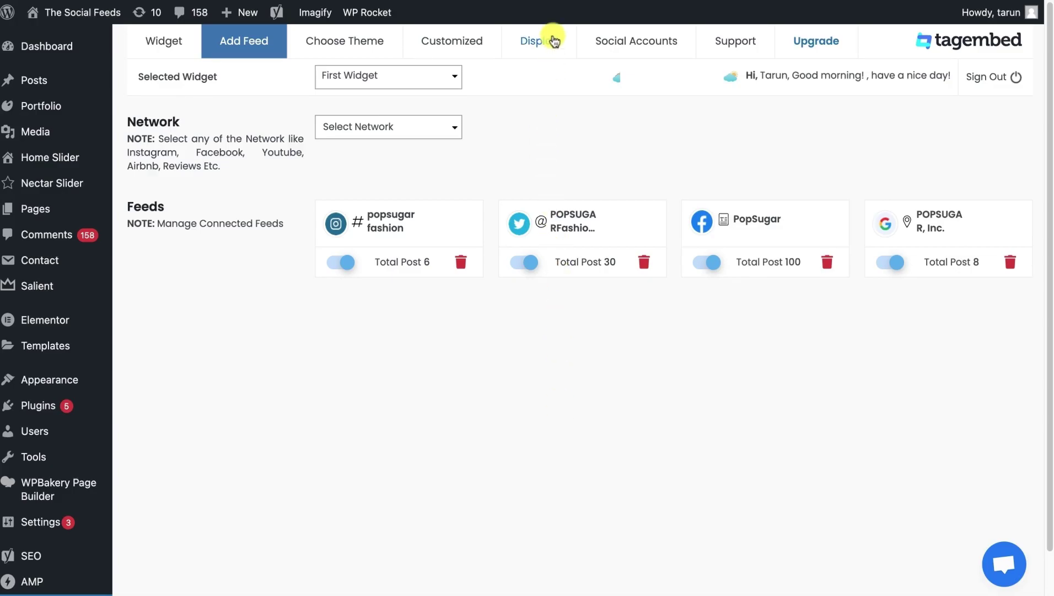
# Step: Apply the Classic Carousel theme to First Widget and display its shortcode and live preview
pyautogui.click(343, 54)
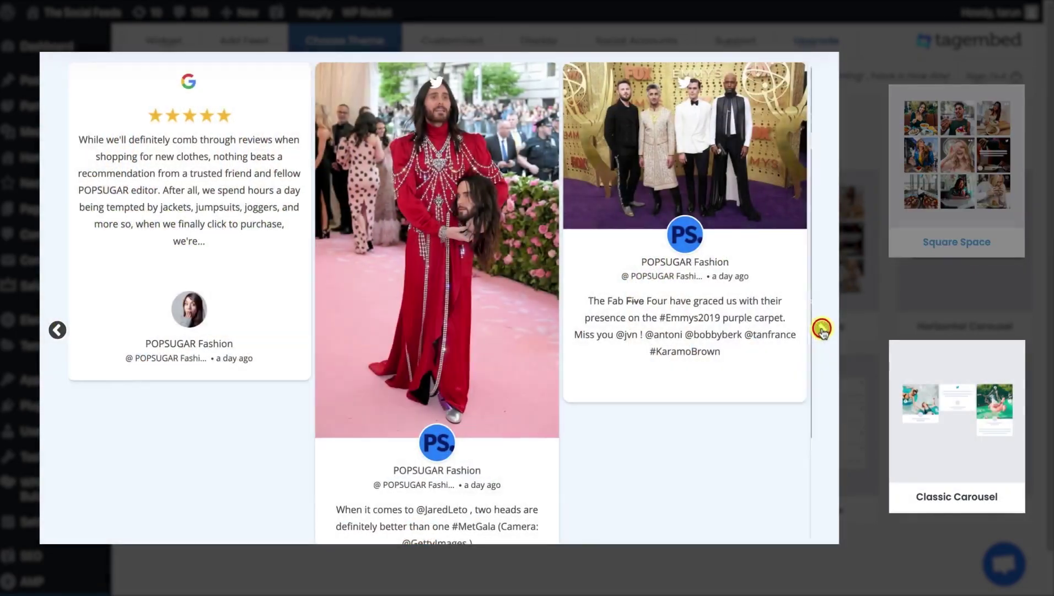
pyautogui.click(821, 329)
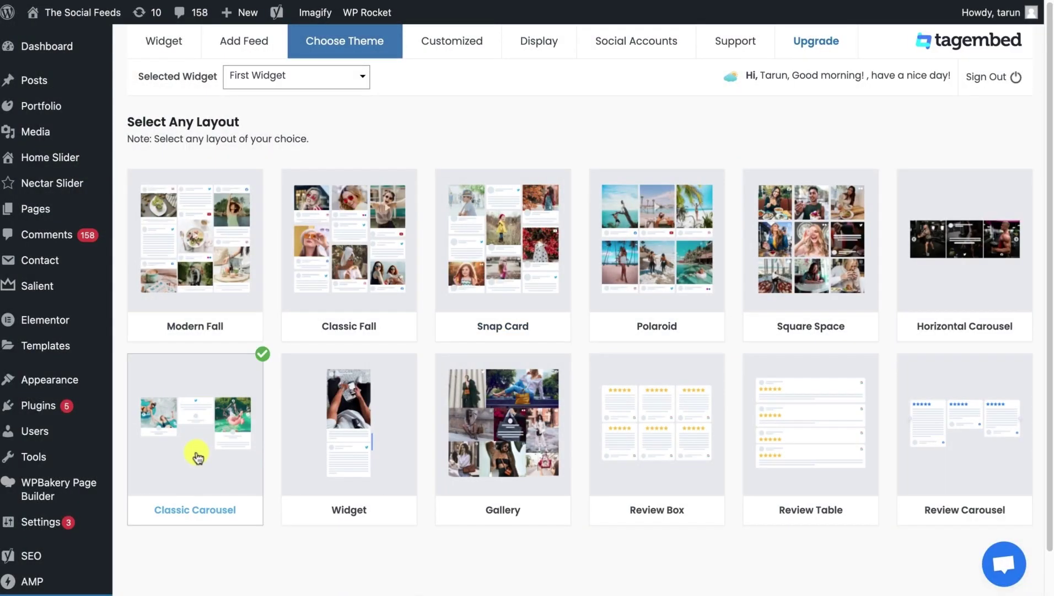
pyautogui.click(533, 57)
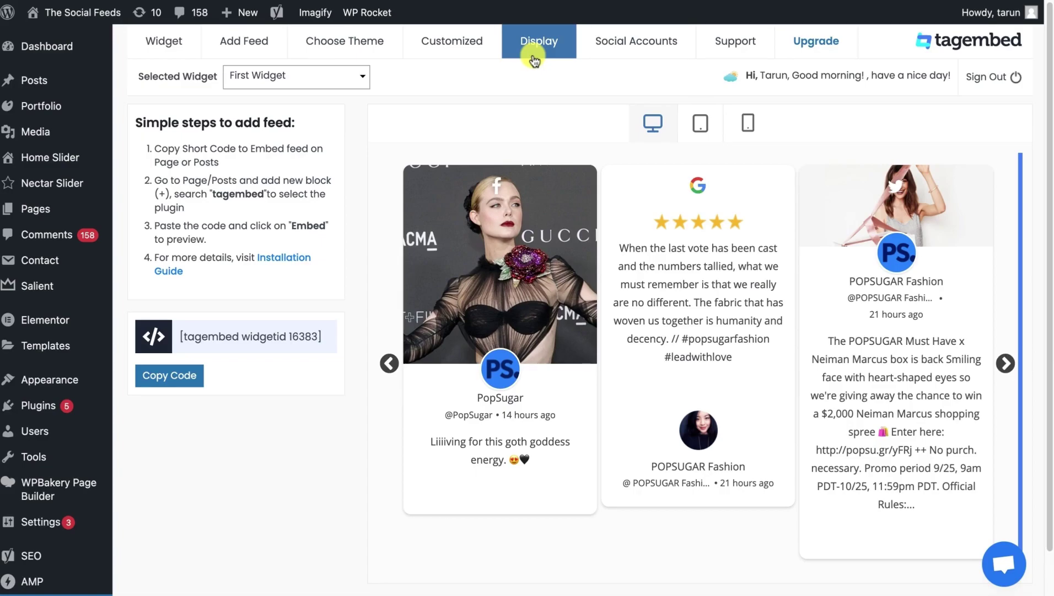
# Step: Advance the carousel preview two posts and copy the shortcode [tagembed widgetid 16383]
pyautogui.click(1006, 362)
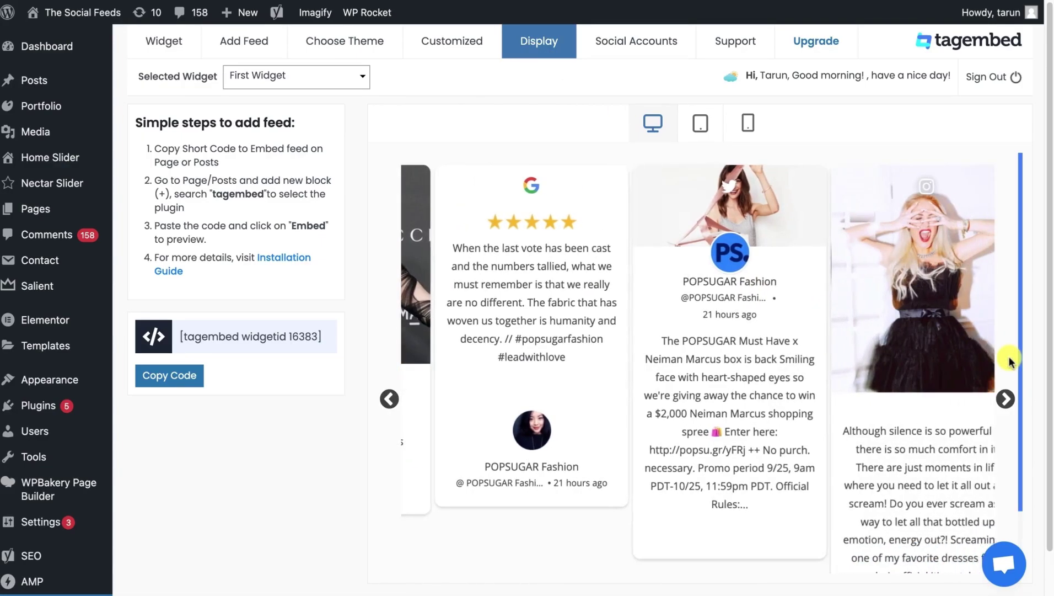
pyautogui.click(1005, 398)
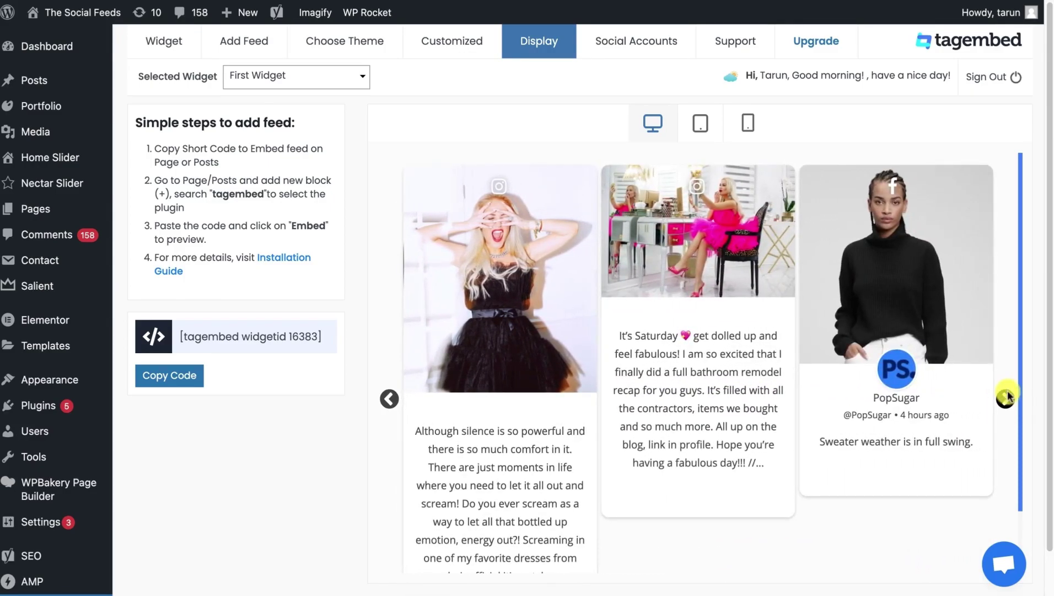
pyautogui.click(189, 376)
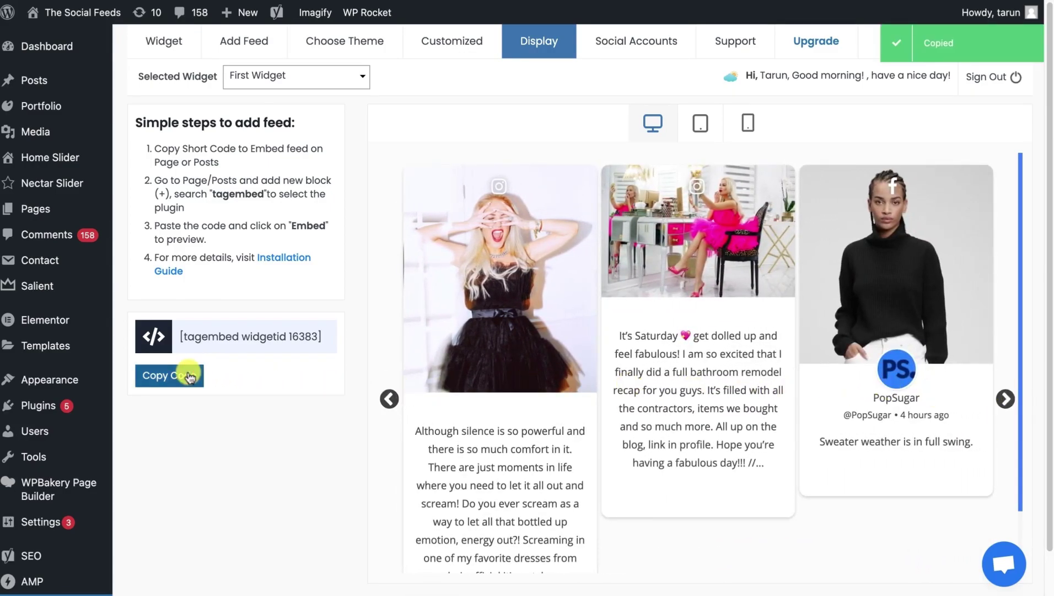
# Step: Add a Tagembed Widget block to the POPSUGAR Fashion page using the pasted shortcode
pyautogui.click(61, 214)
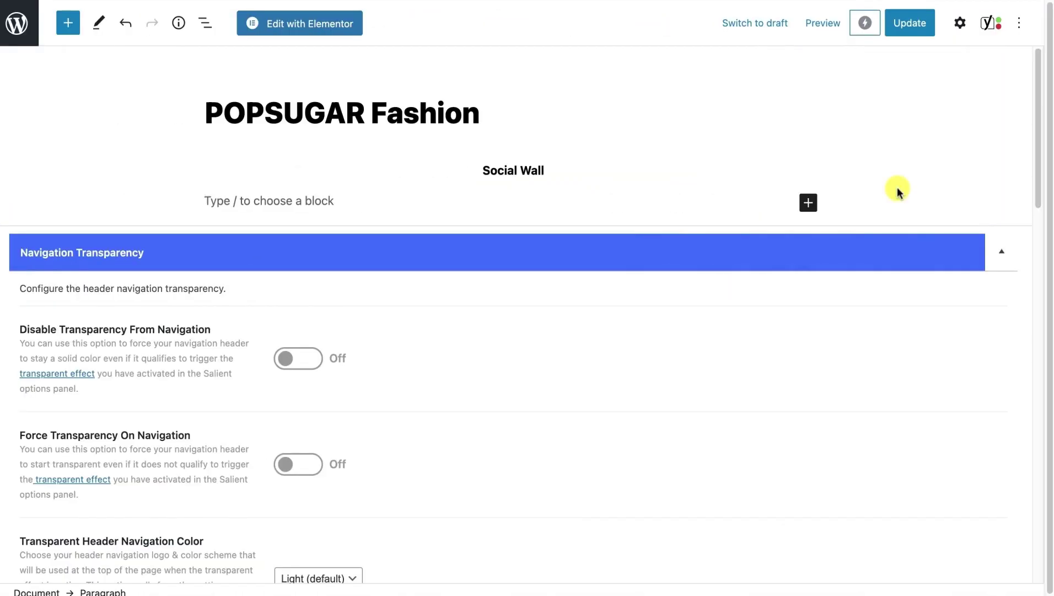
pyautogui.click(811, 204)
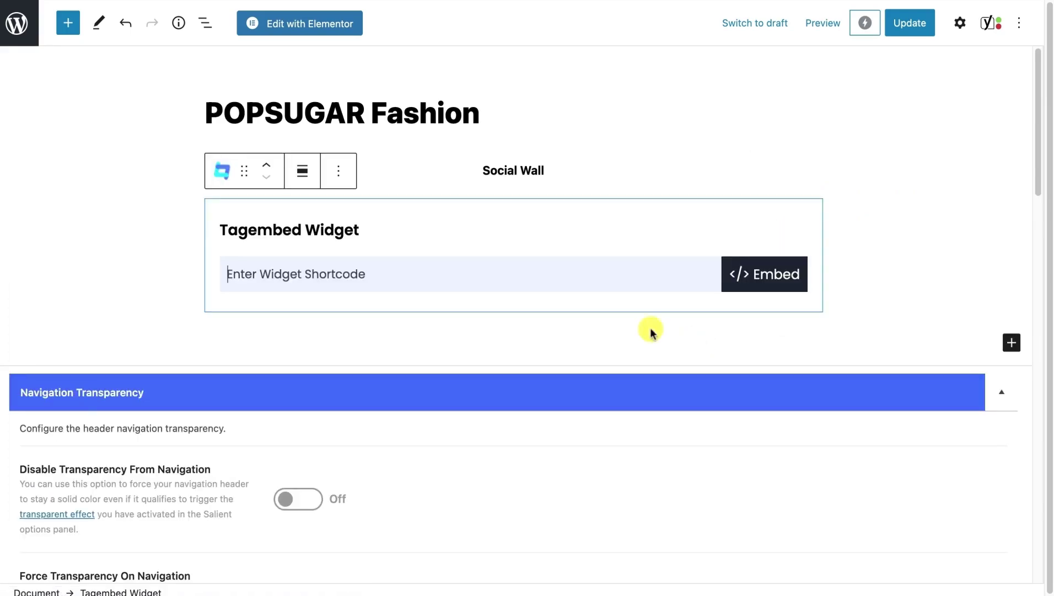
pyautogui.rightClick(364, 281)
pyautogui.click(393, 382)
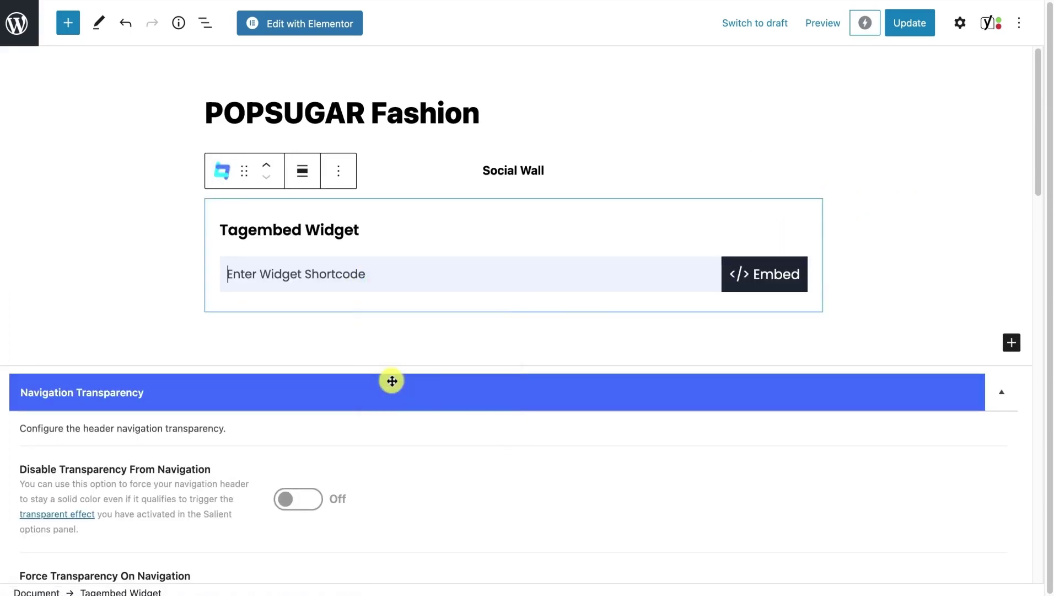
pyautogui.click(728, 271)
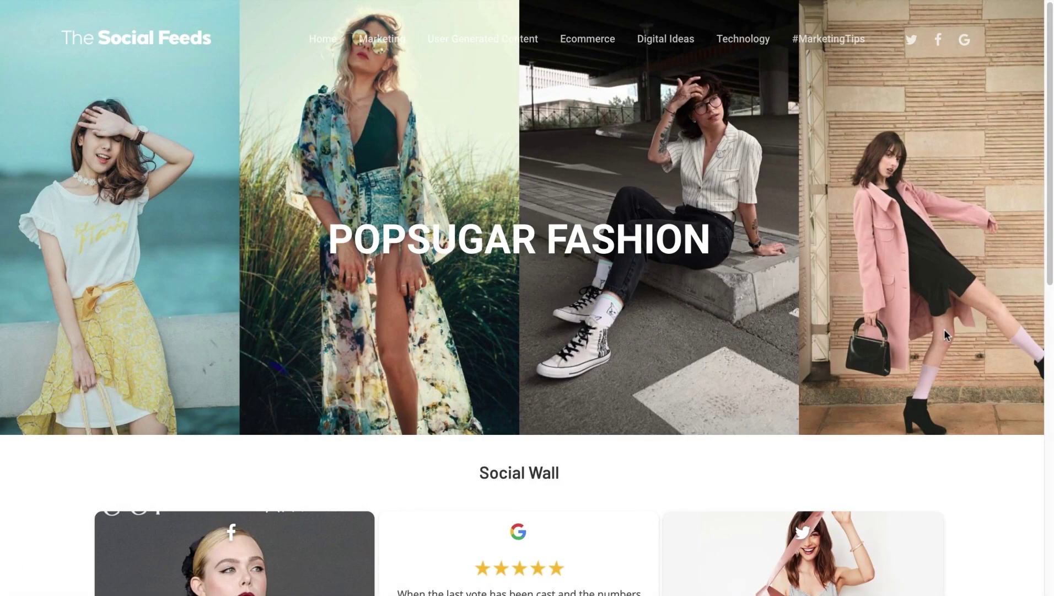
# Step: Scroll to the live page's Social Wall and advance its carousel by two posts
pyautogui.scroll(-3, 944, 331)
pyautogui.scroll(-3, 945, 331)
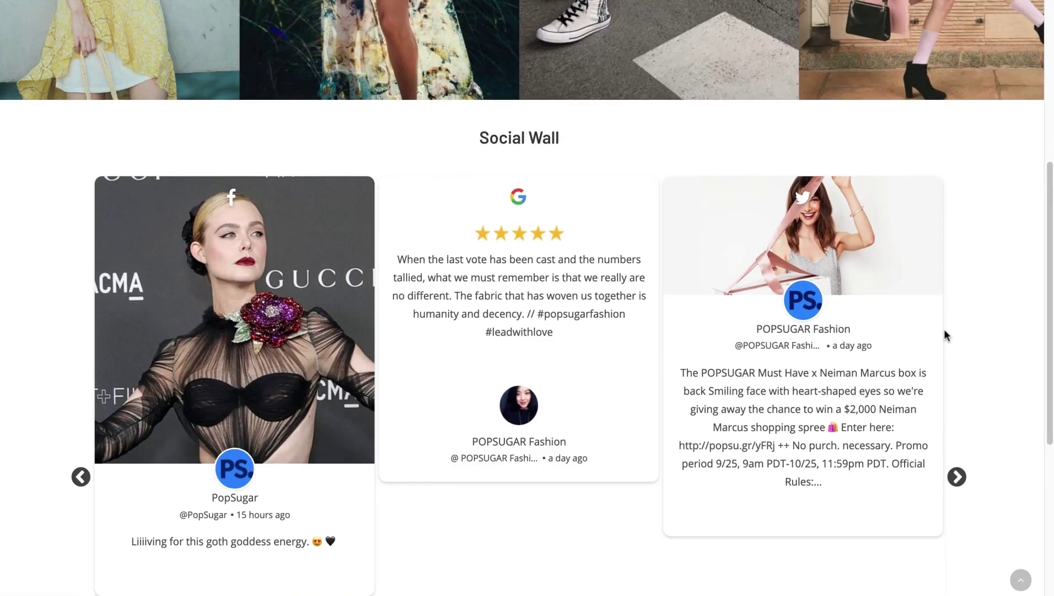
pyautogui.click(949, 481)
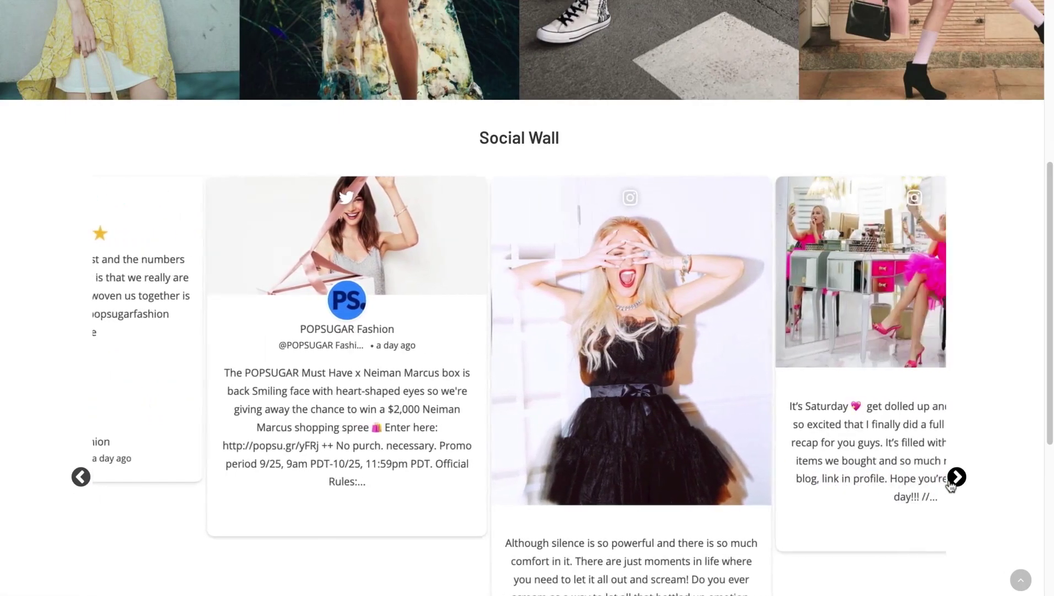
pyautogui.click(950, 485)
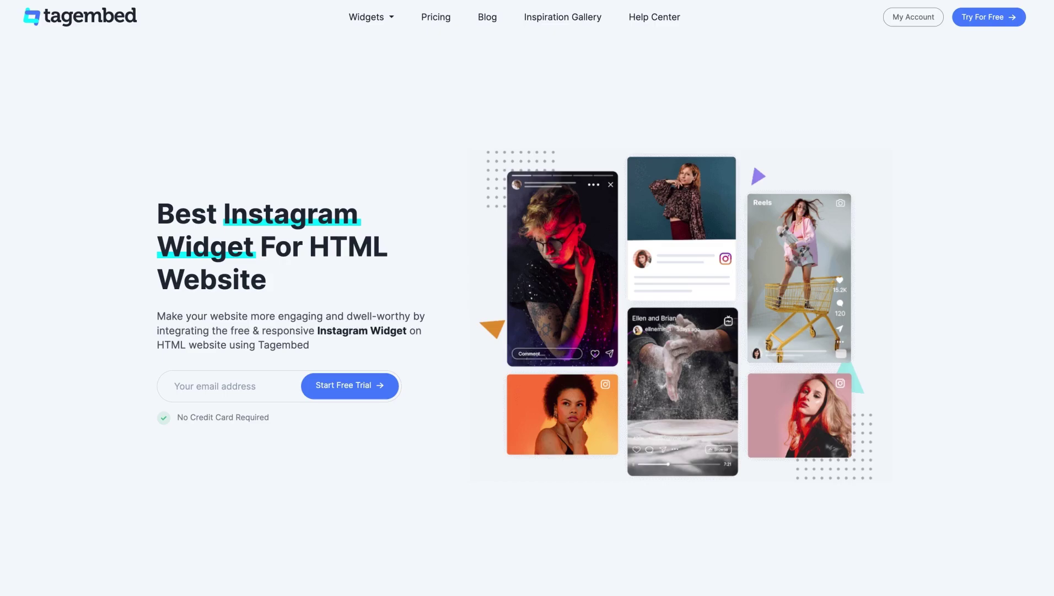
# Step: Scroll down the Instagram Widget for HTML overview page
pyautogui.scroll(-10, 527, 298)
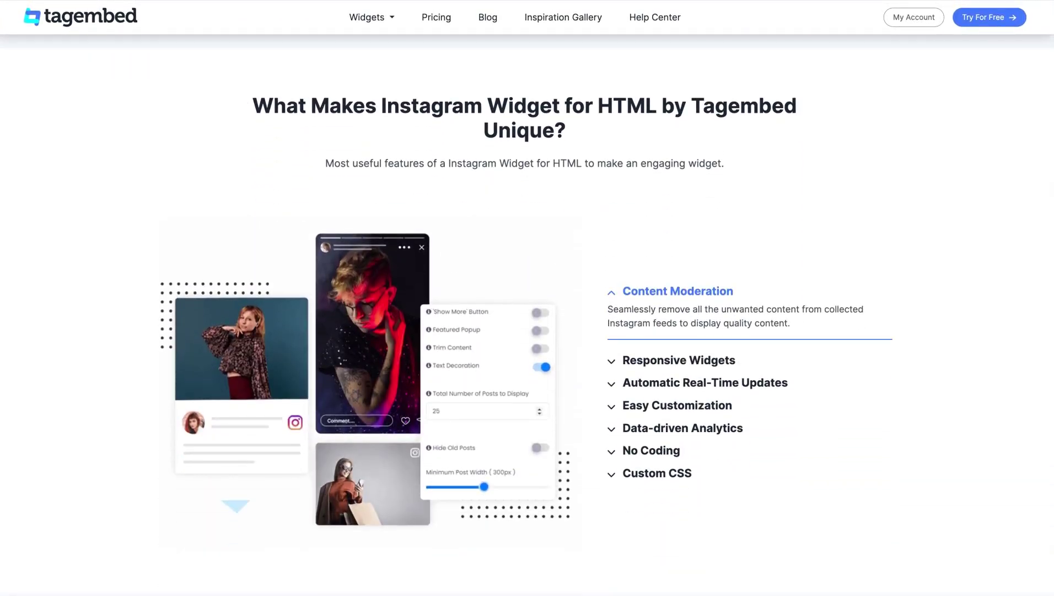
pyautogui.scroll(-8, 527, 298)
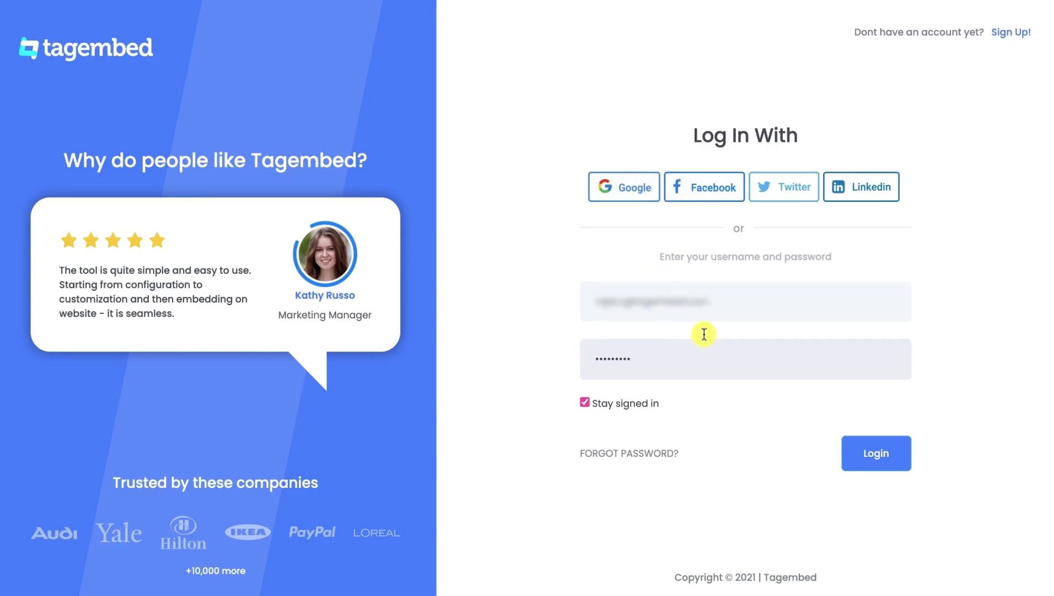
# Step: Log in to Tagembed and create a widget named 'Instagram Feed Widget'
pyautogui.click(889, 458)
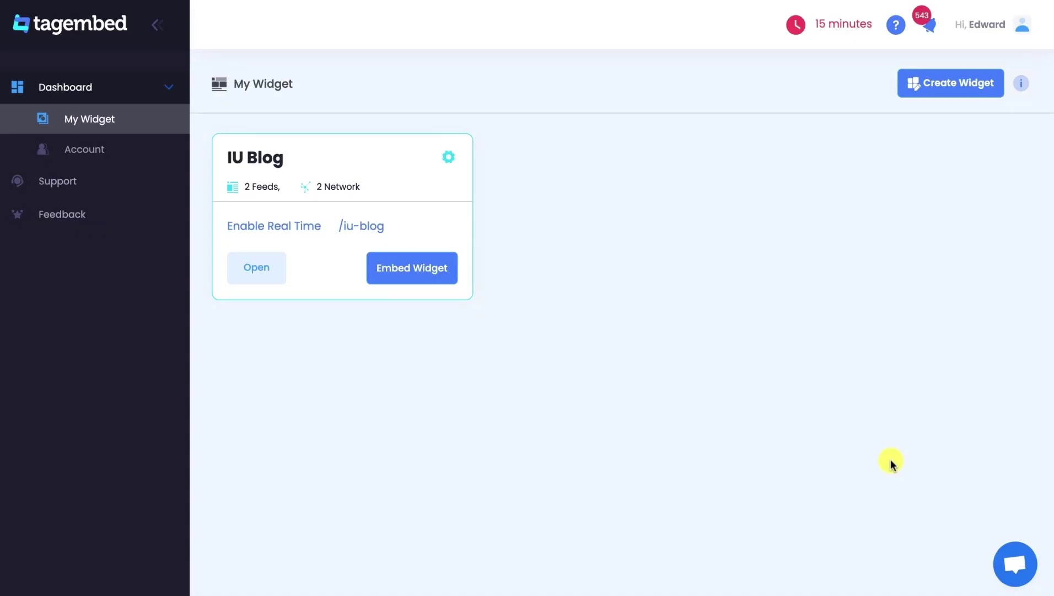
pyautogui.click(954, 97)
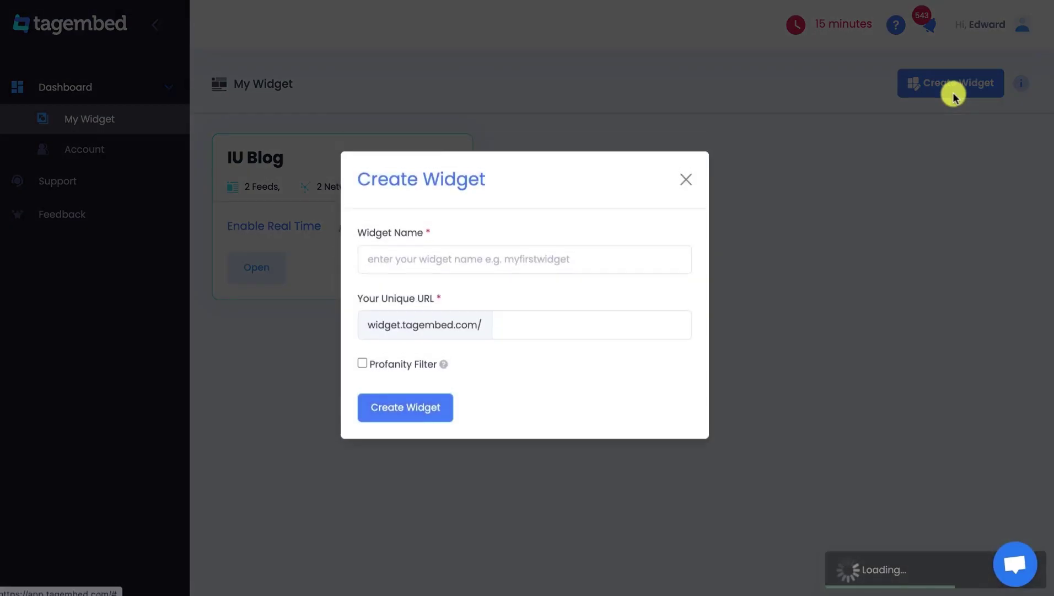
pyautogui.click(488, 253)
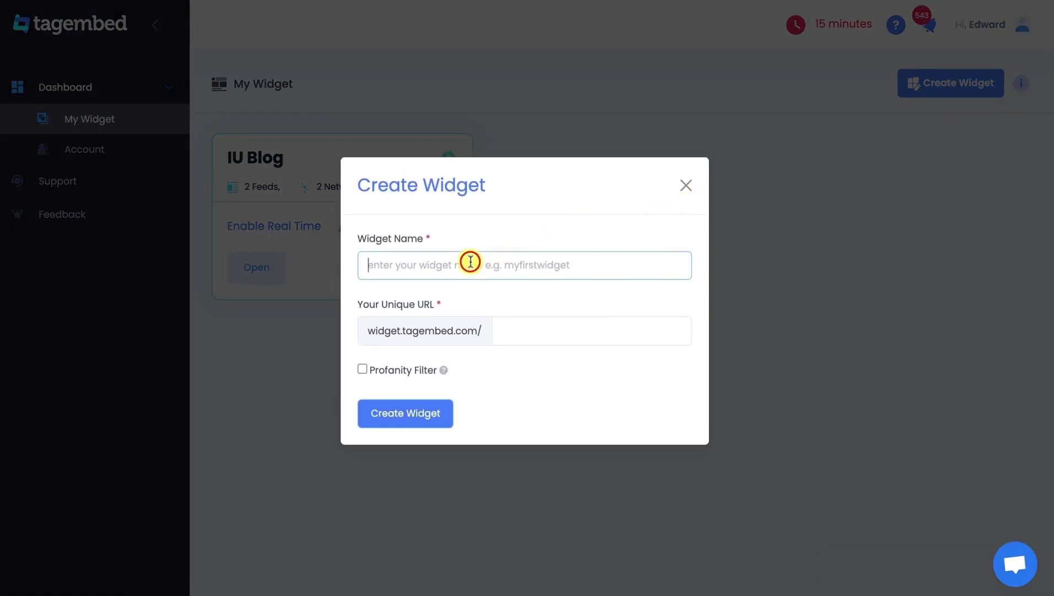
pyautogui.write('Instagram Feed Widget')
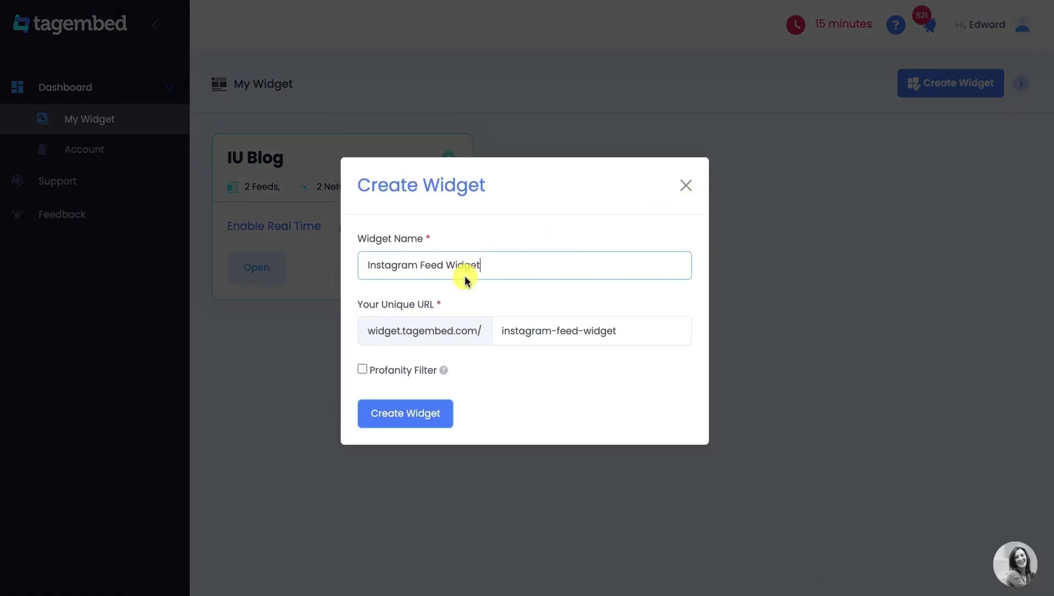
pyautogui.click(409, 412)
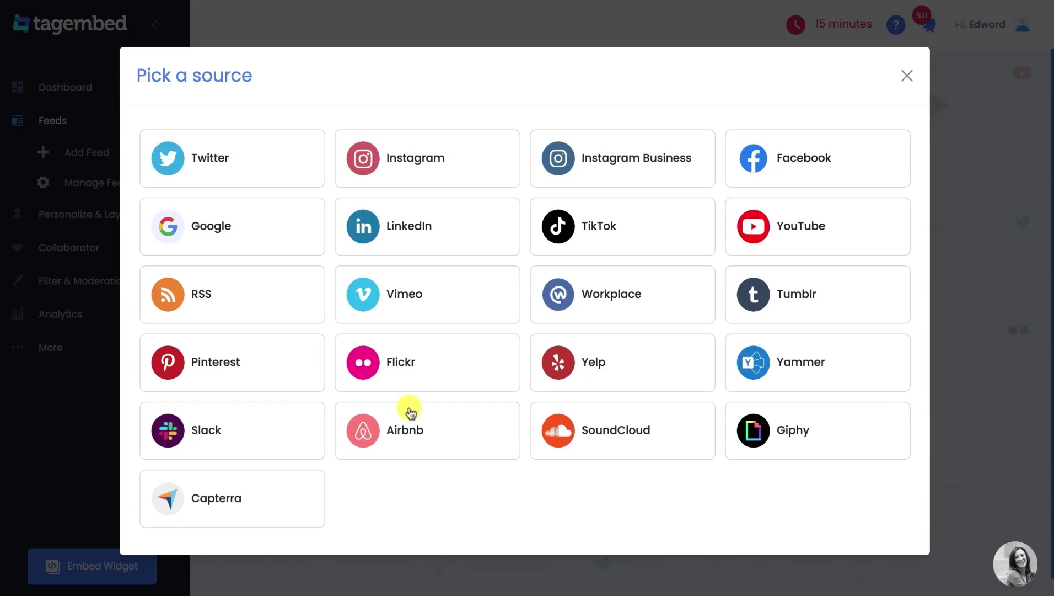
# Step: Create an Instagram Business hashtag feed for insta360 that collects caption-only hashtag posts
pyautogui.click(632, 184)
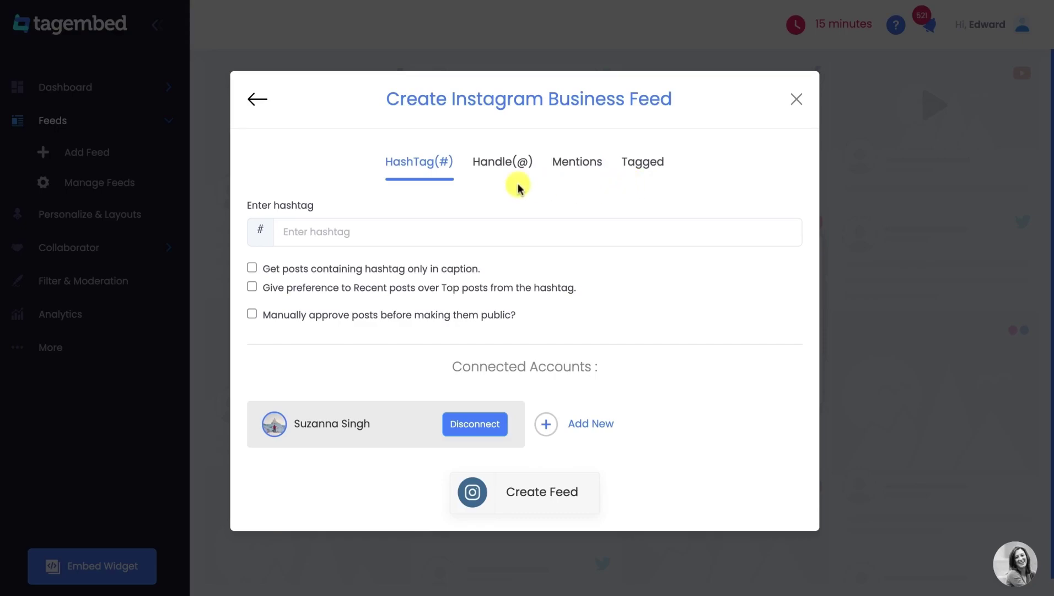
pyautogui.click(310, 234)
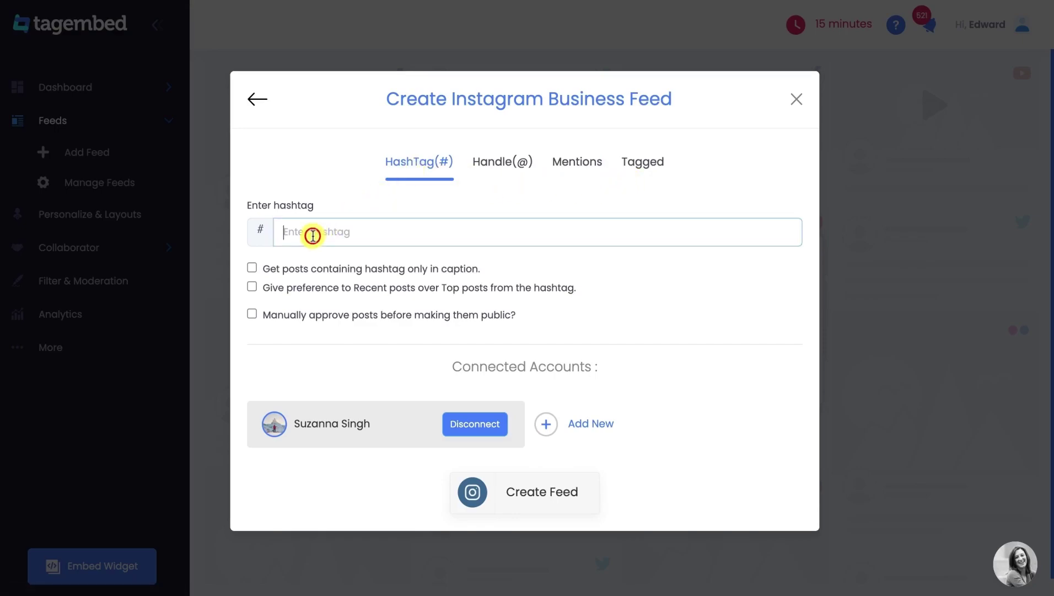
pyautogui.write('insta360')
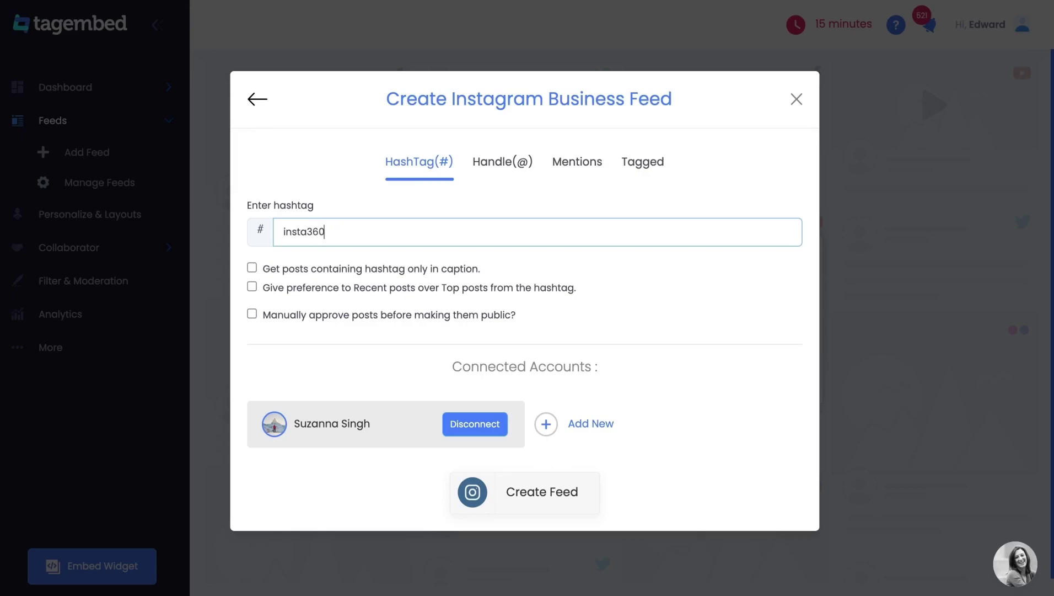
pyautogui.click(252, 267)
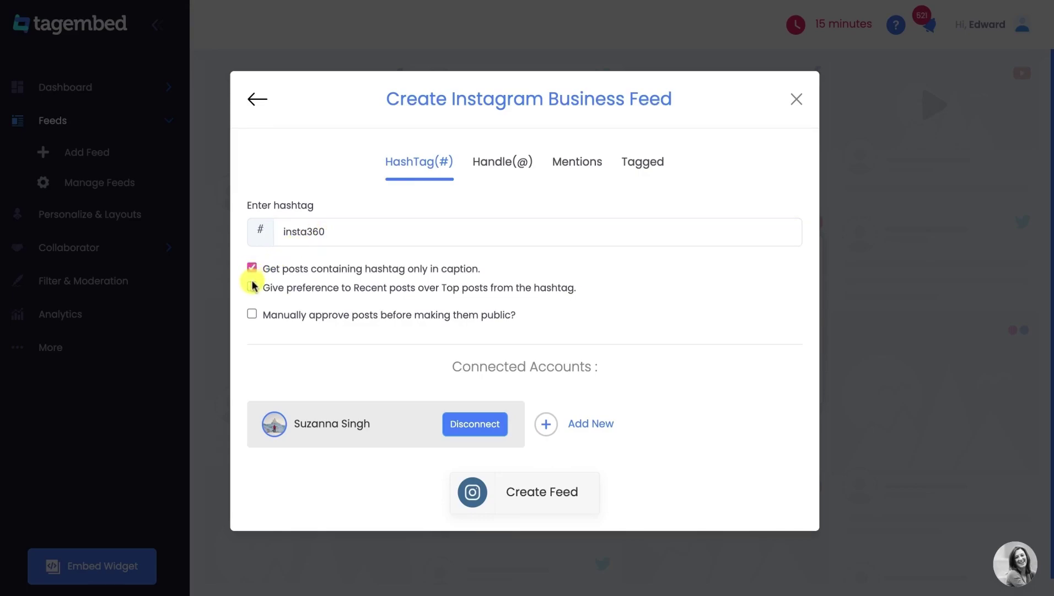
pyautogui.click(528, 492)
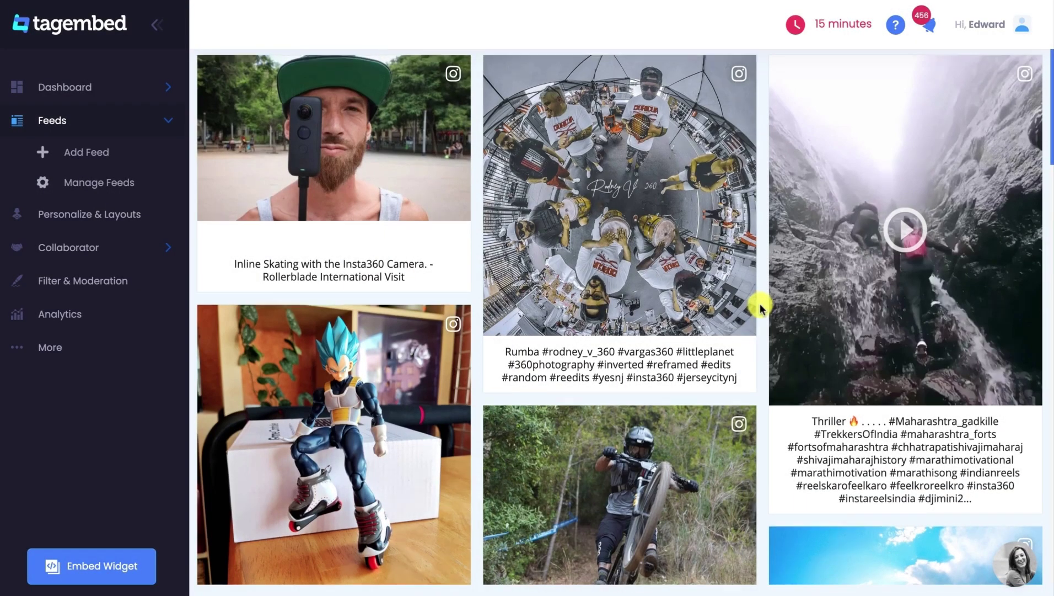
# Step: Scroll through the widget preview to check the loaded insta360 Instagram posts
pyautogui.scroll(-5, 760, 306)
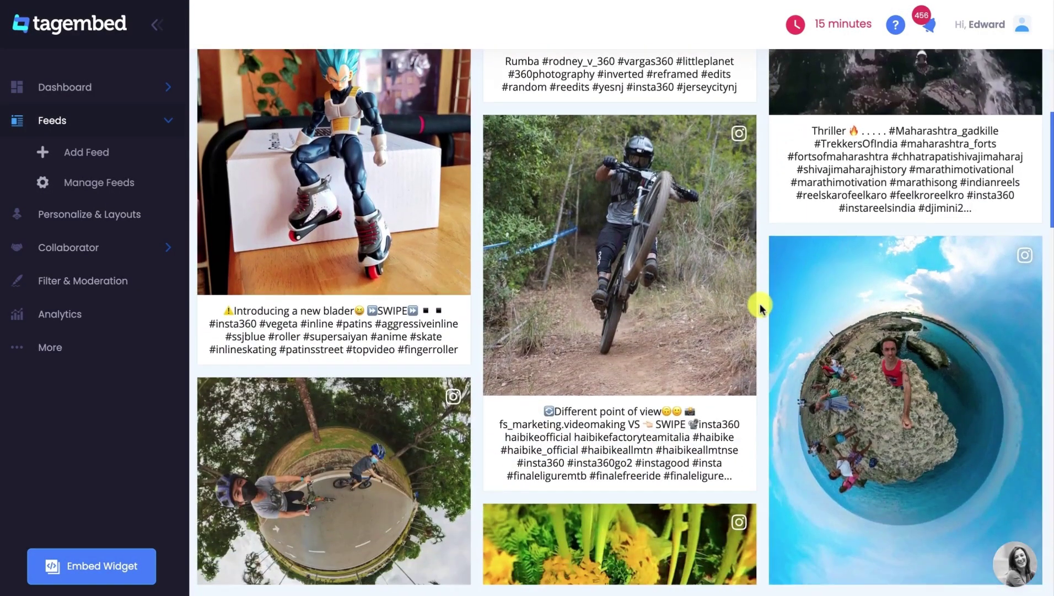
pyautogui.scroll(-10, 759, 306)
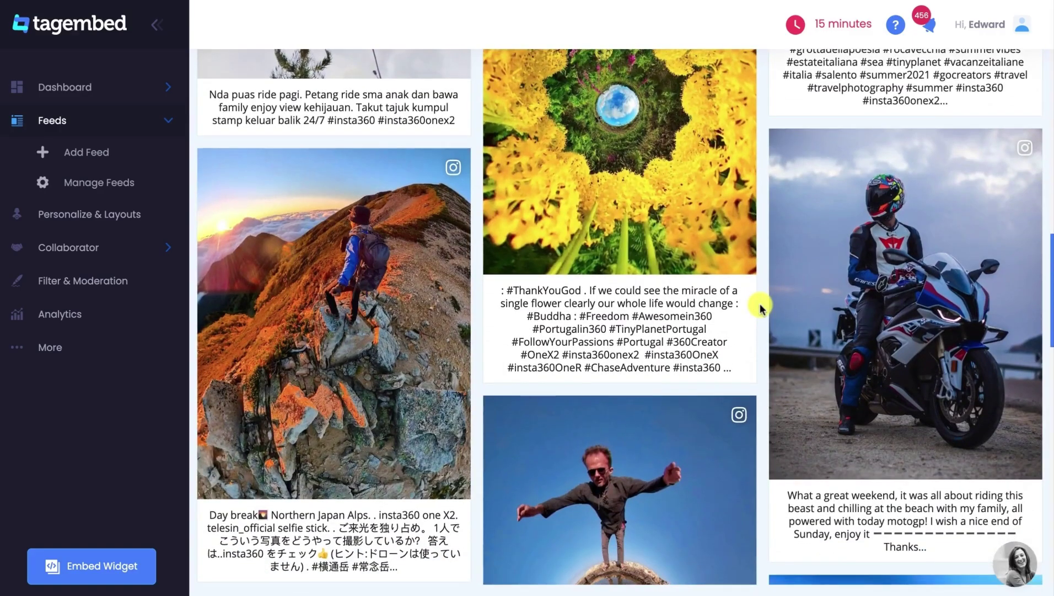
pyautogui.scroll(15, 760, 306)
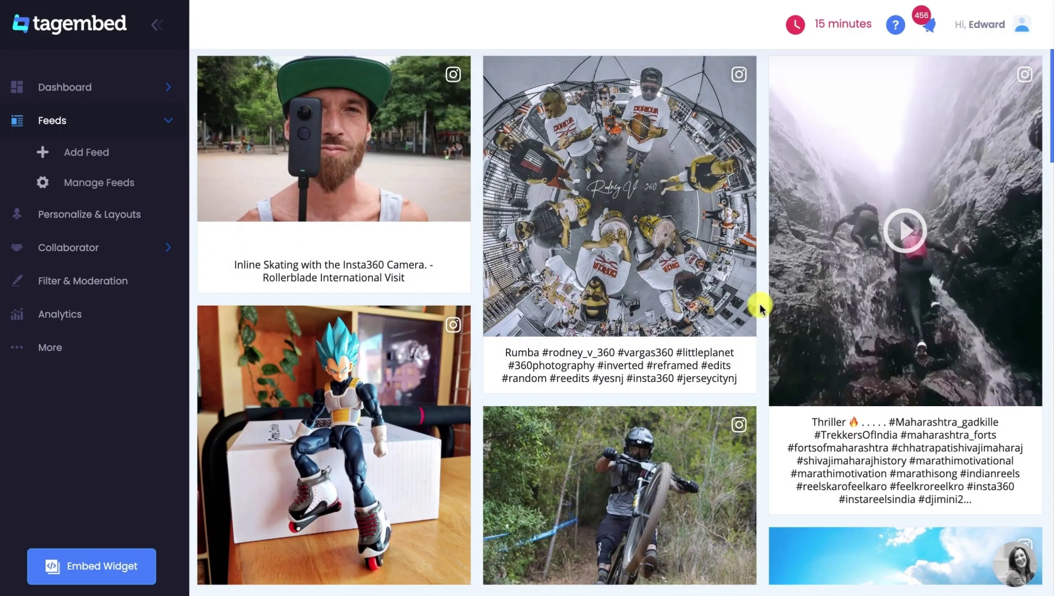
# Step: Make the Vegeta figure post private in moderation, checking the Private and Public lists
pyautogui.click(131, 284)
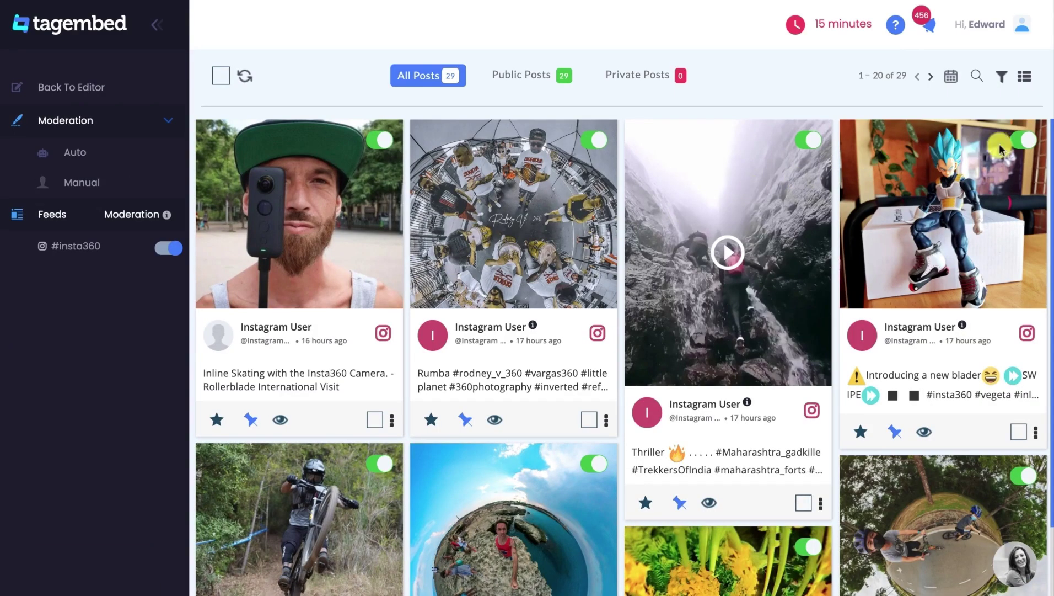
pyautogui.click(1022, 143)
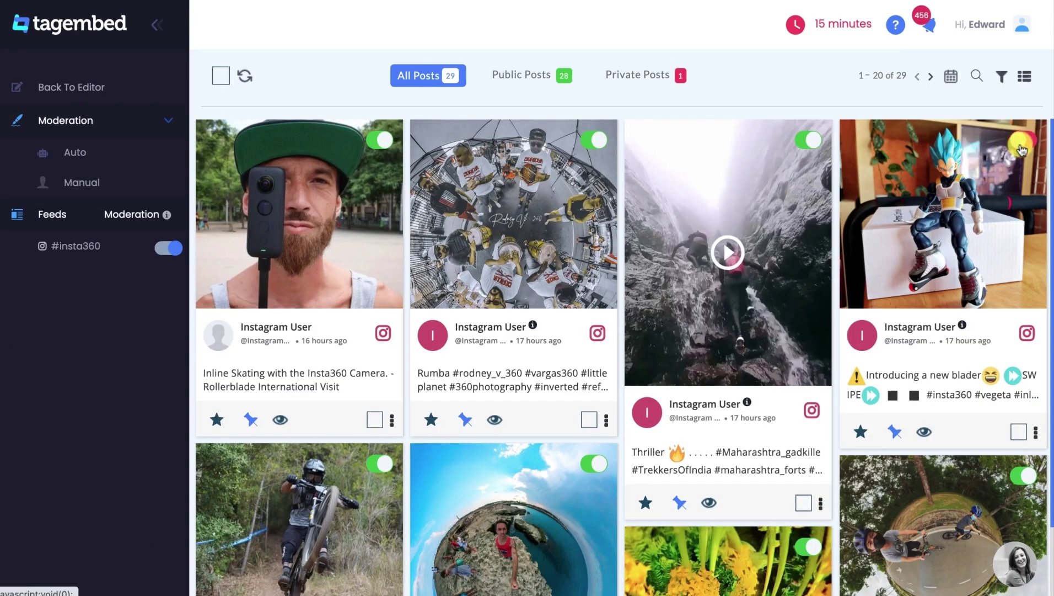
pyautogui.click(645, 78)
pyautogui.click(536, 77)
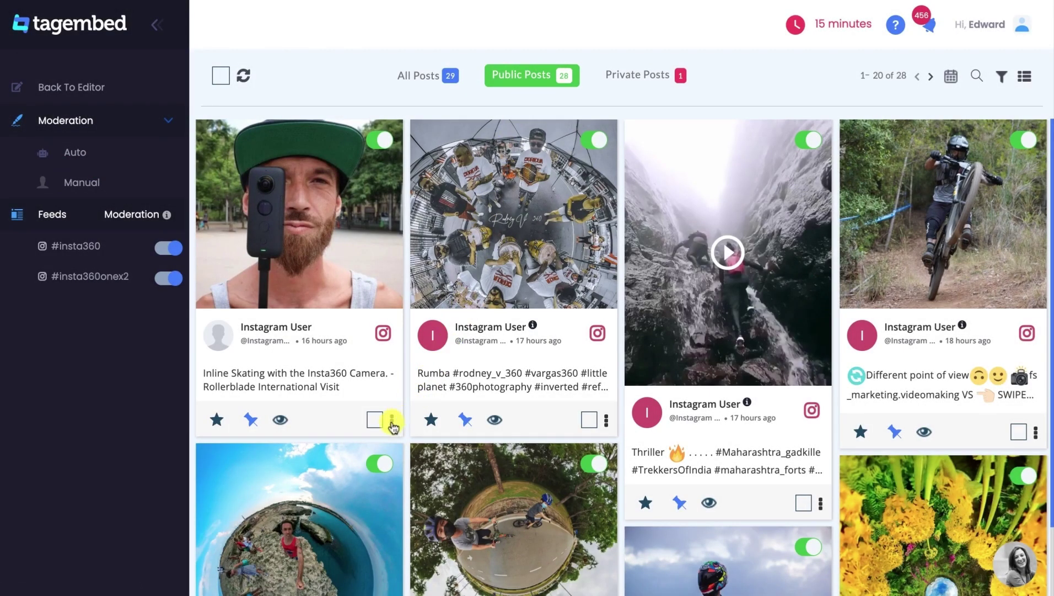
# Step: Add an enabled Buy Now call-to-action to the inline skating post and test its link
pyautogui.click(392, 420)
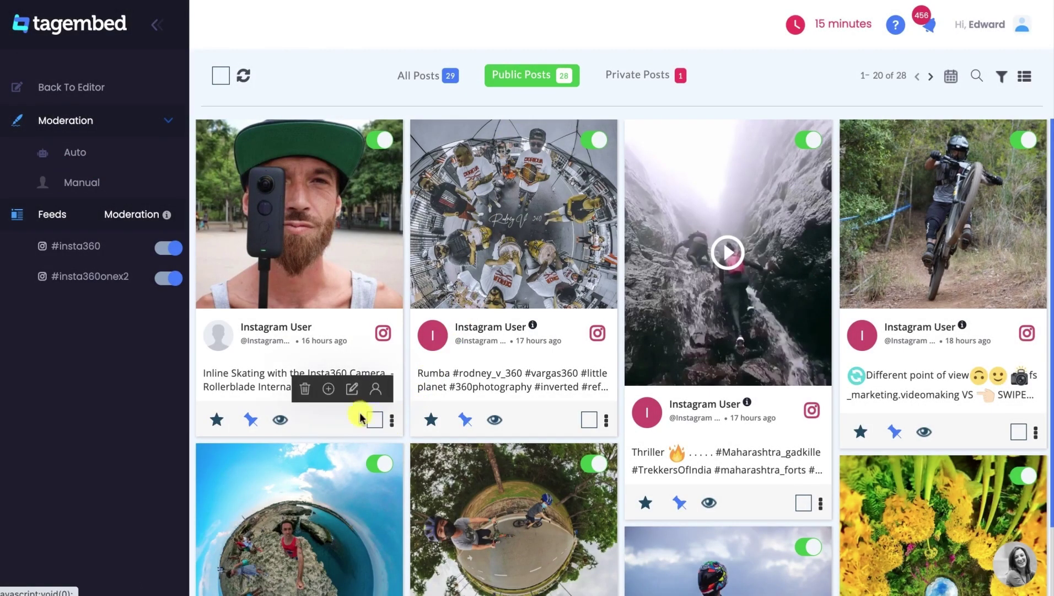
pyautogui.click(329, 388)
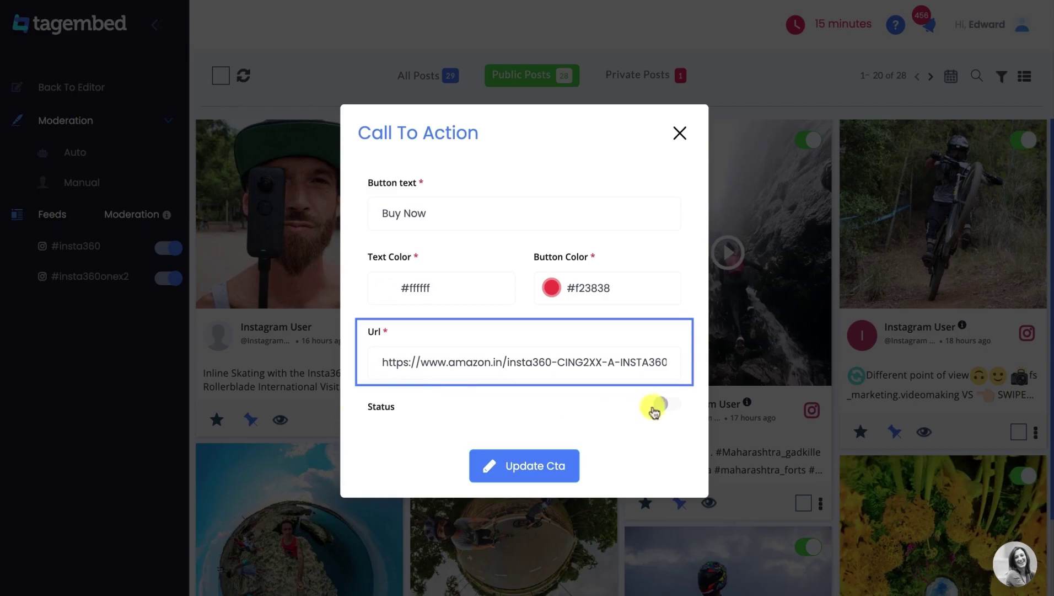
pyautogui.click(654, 408)
pyautogui.click(542, 465)
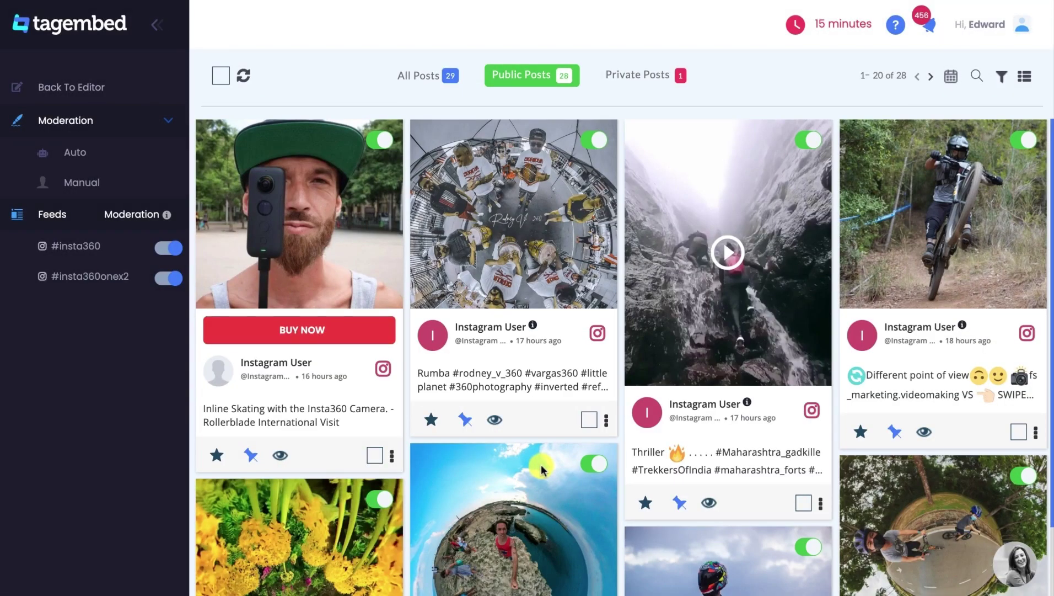
pyautogui.click(313, 334)
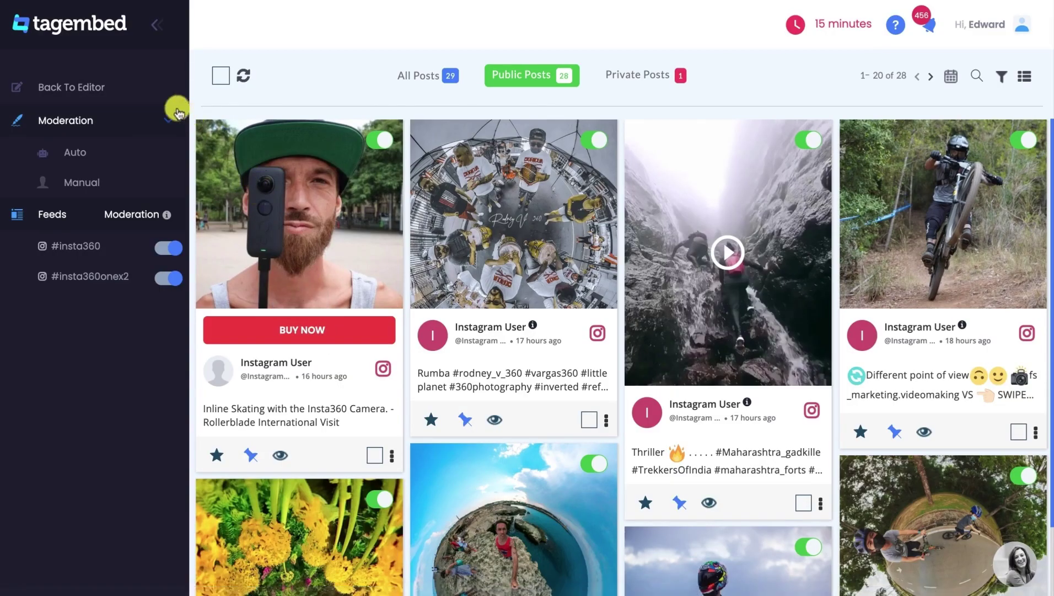
pyautogui.click(135, 94)
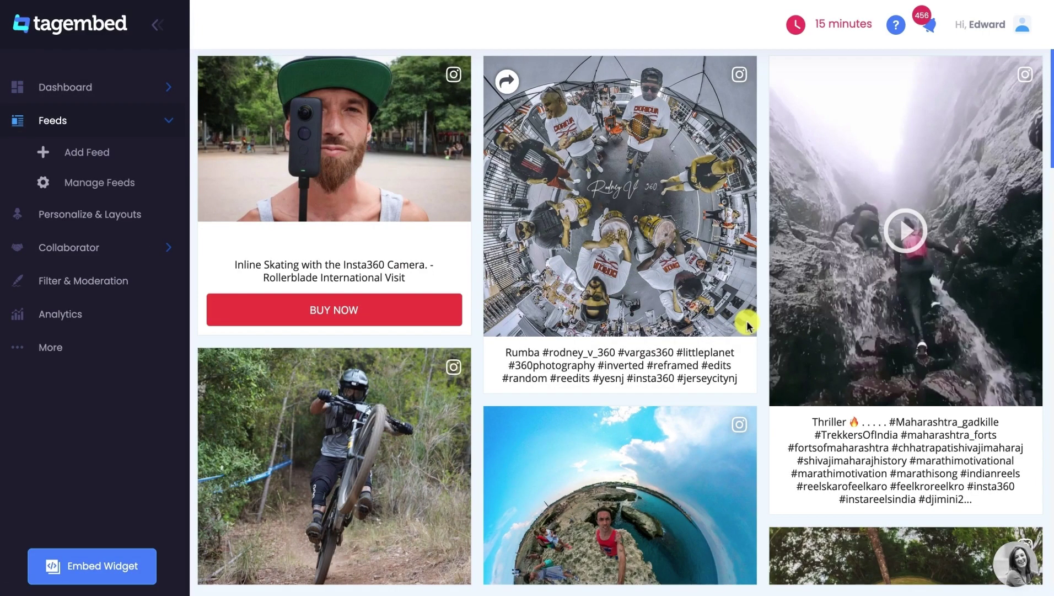
# Step: Browse the widget themes, background and banner designs, ending at custom banner upload
pyautogui.click(146, 219)
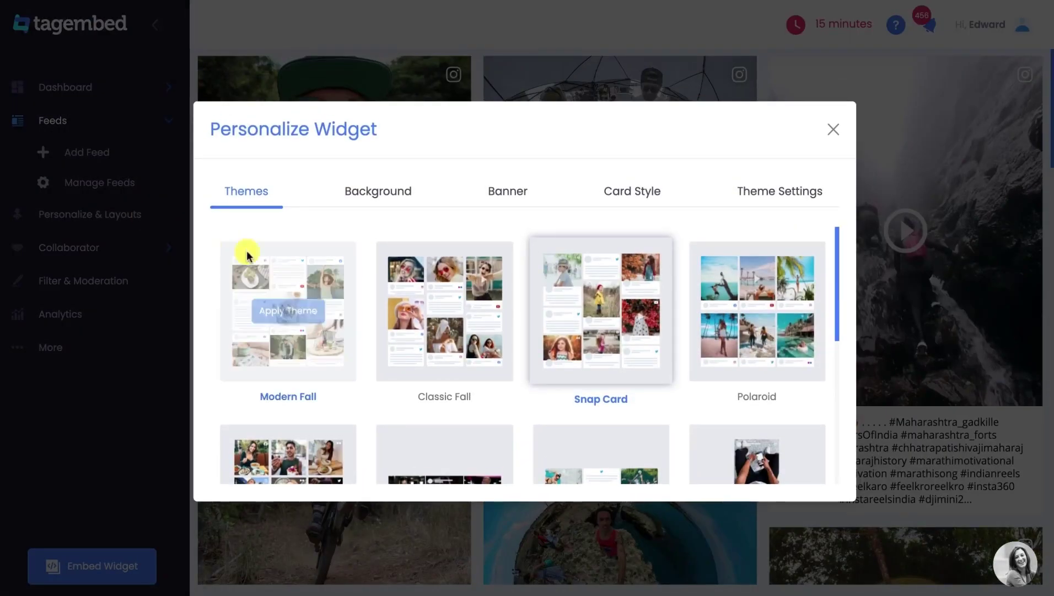
pyautogui.scroll(-3, 513, 364)
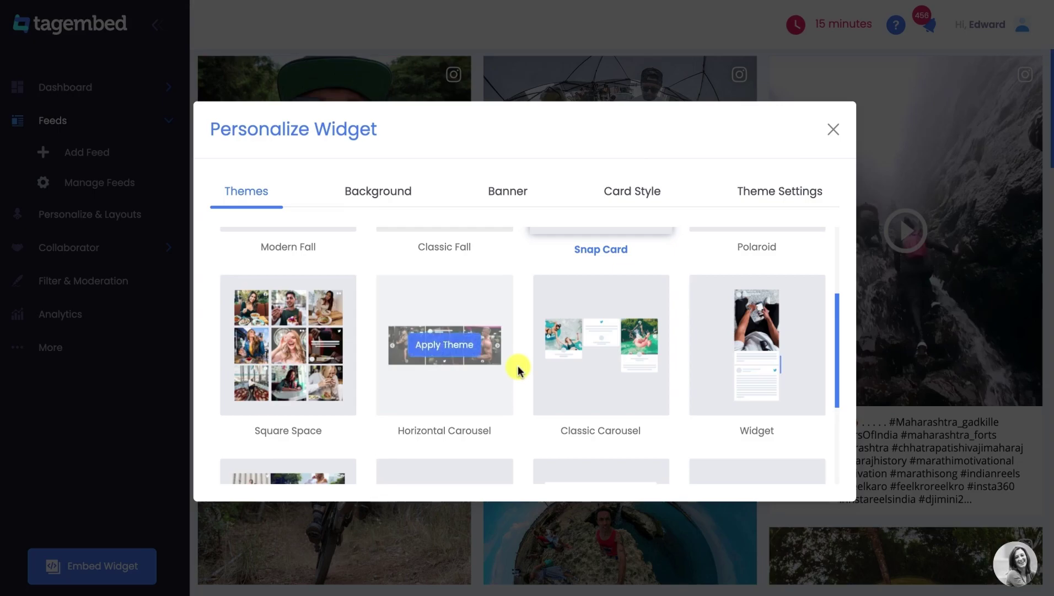
pyautogui.scroll(-3, 519, 367)
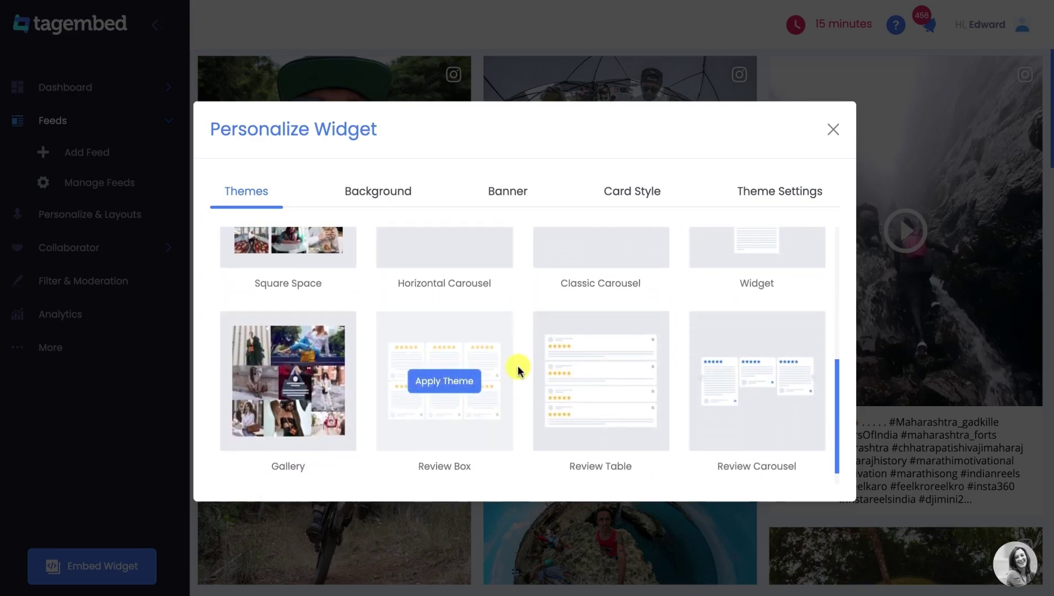
pyautogui.click(394, 201)
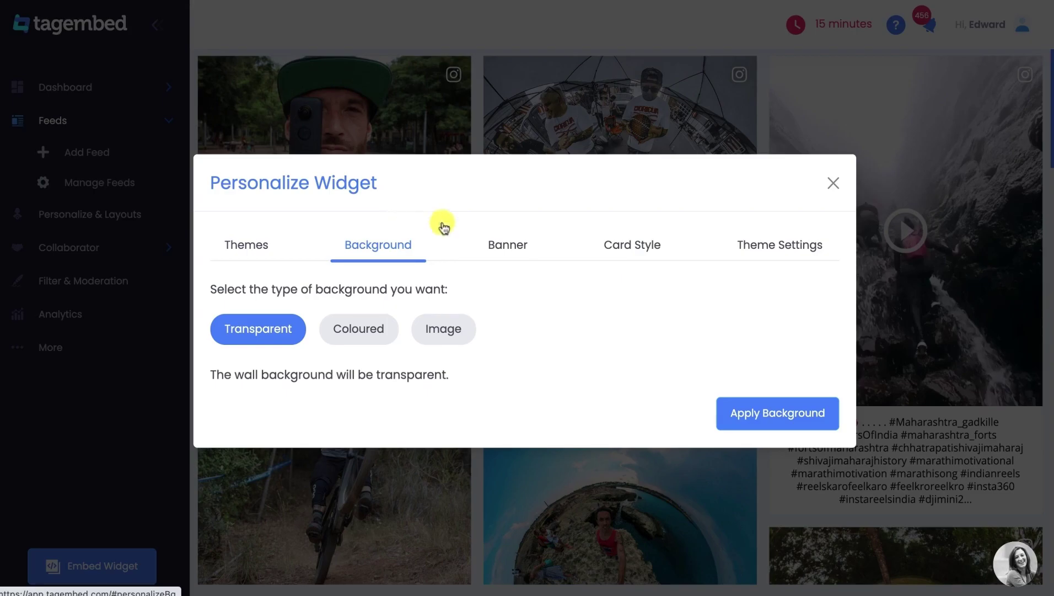
pyautogui.click(510, 249)
pyautogui.click(467, 346)
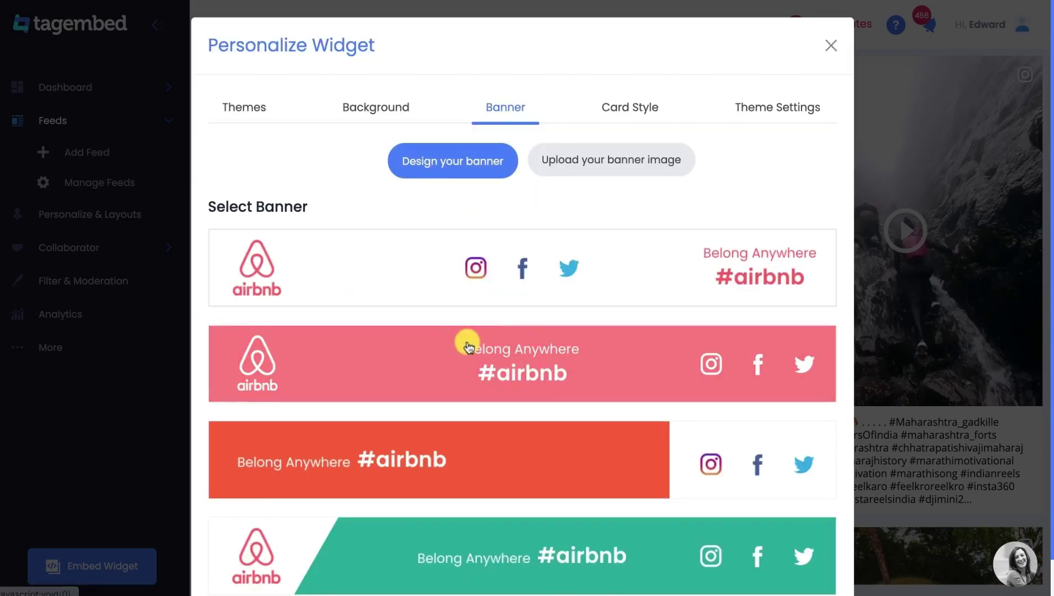
pyautogui.click(601, 162)
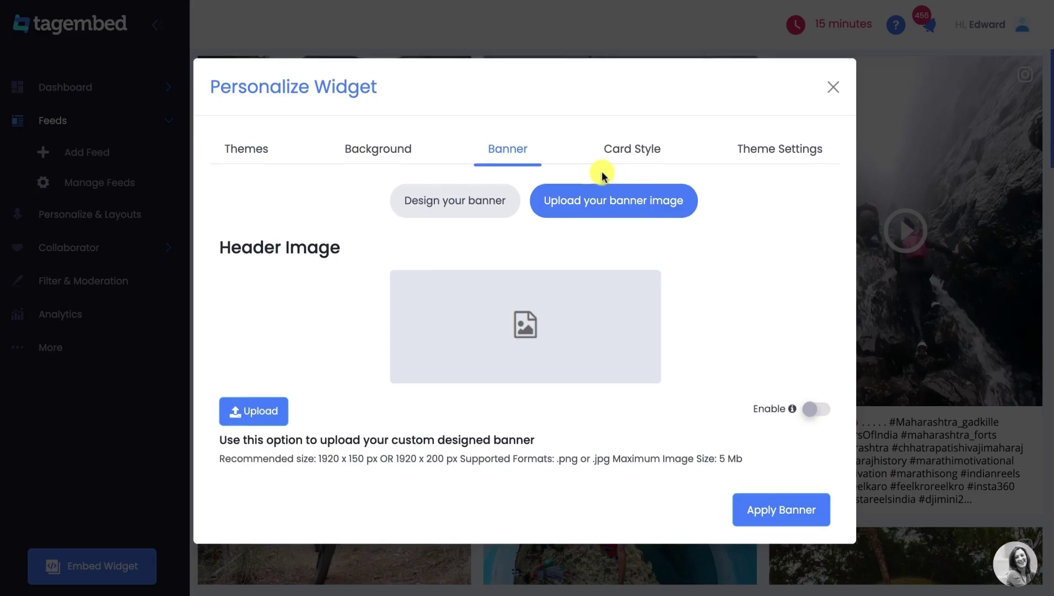
pyautogui.click(622, 158)
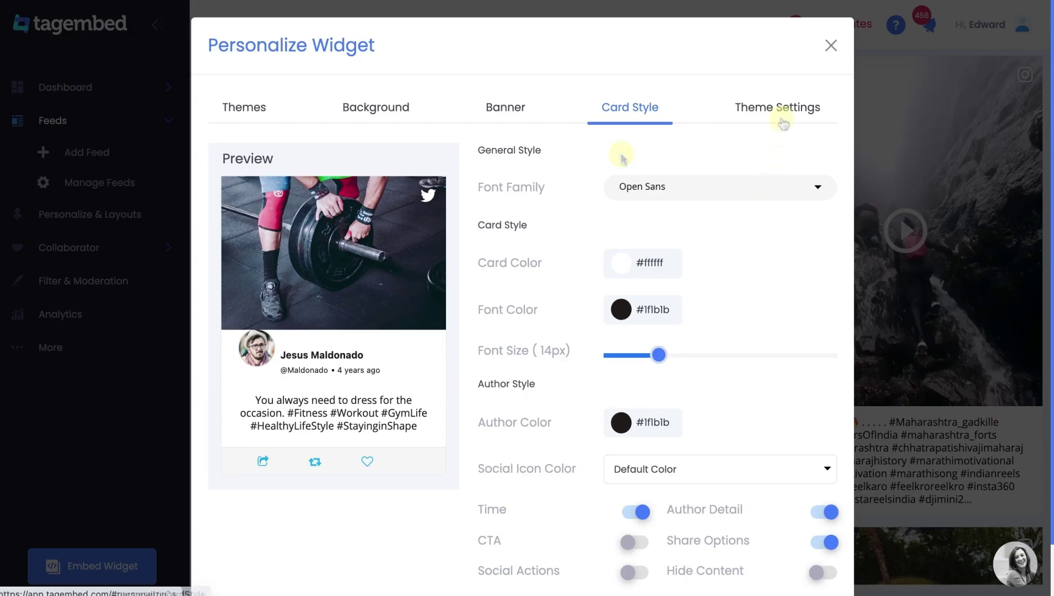
# Step: Set Minimum Post Width to 250px in Theme Settings and apply it for four columns
pyautogui.click(783, 98)
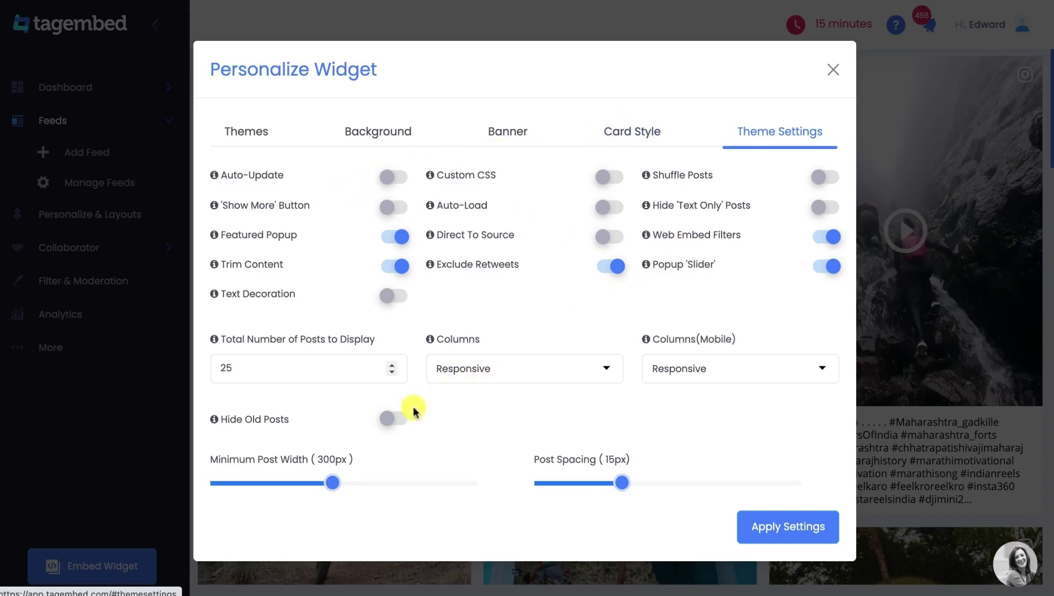
pyautogui.click(286, 482)
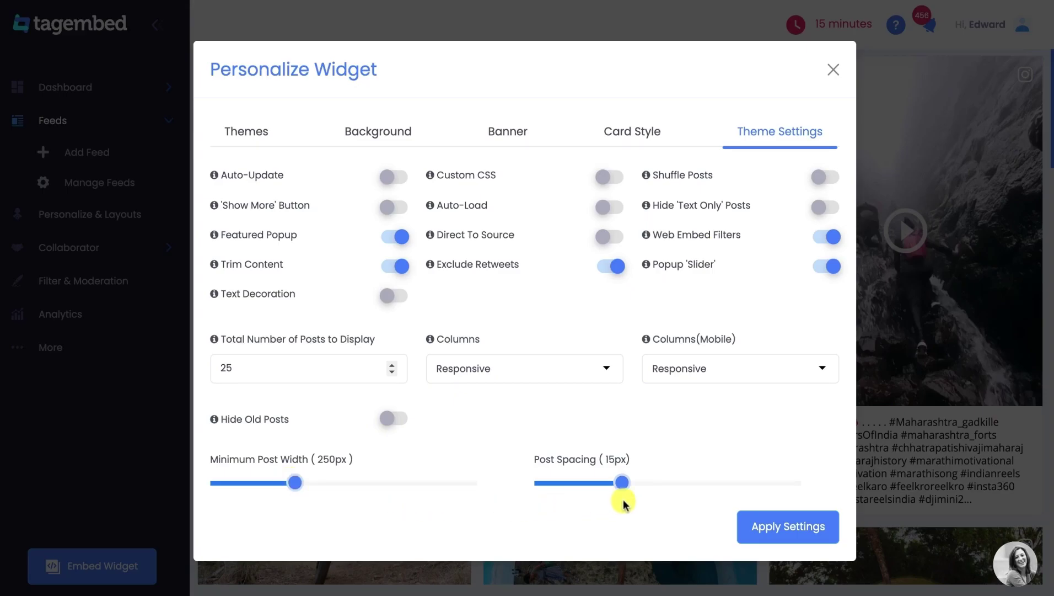
pyautogui.click(763, 530)
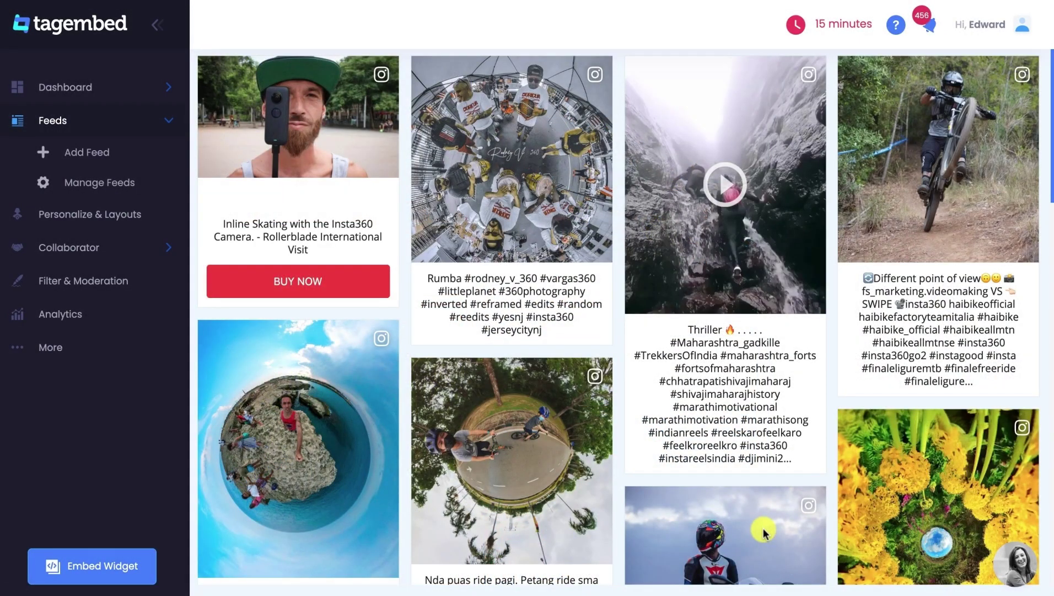
pyautogui.scroll(-5, 764, 532)
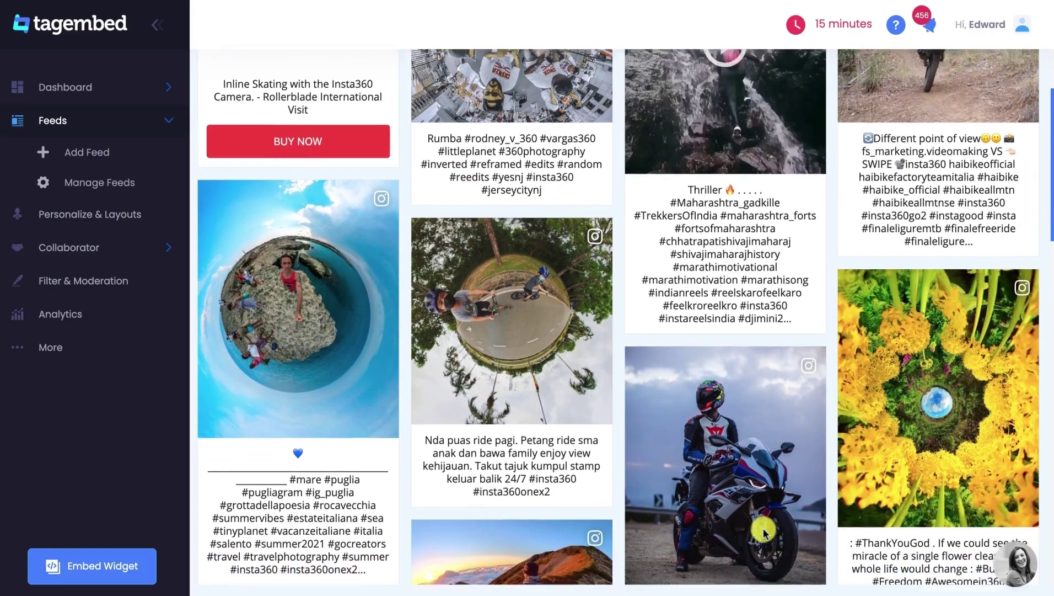
pyautogui.scroll(-1, 763, 532)
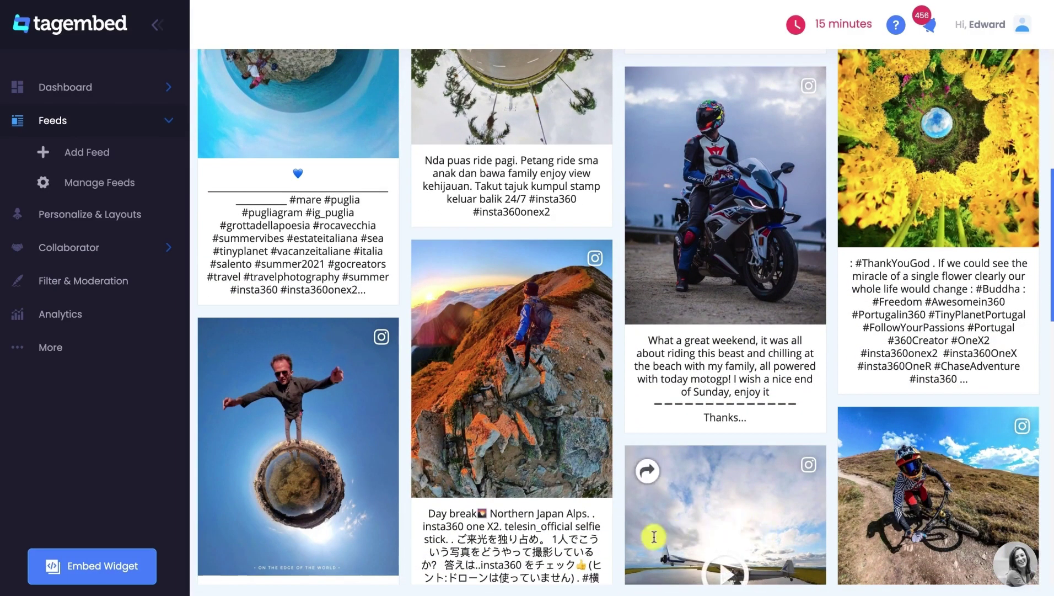
# Step: Copy the widget's HTML embed code with the height set to 800 px
pyautogui.click(130, 581)
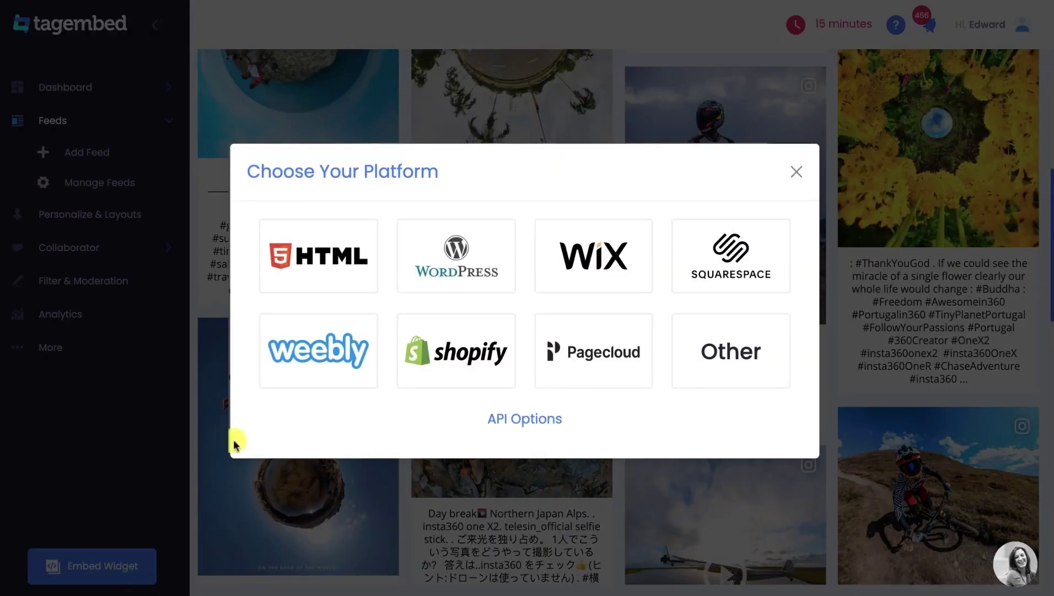
pyautogui.click(329, 291)
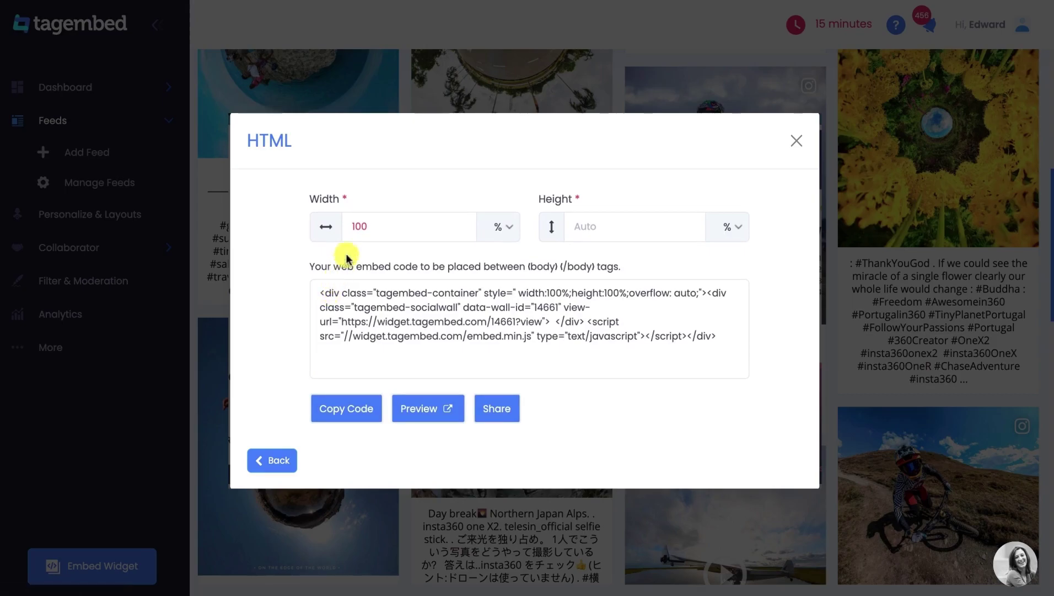
pyautogui.click(599, 224)
pyautogui.write('800')
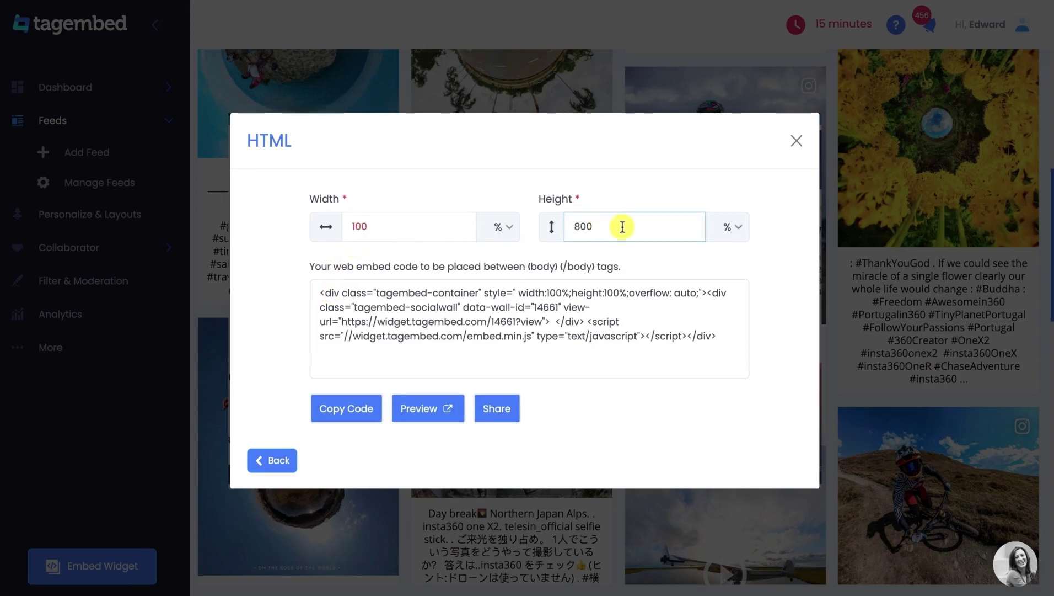
pyautogui.click(723, 227)
pyautogui.click(723, 244)
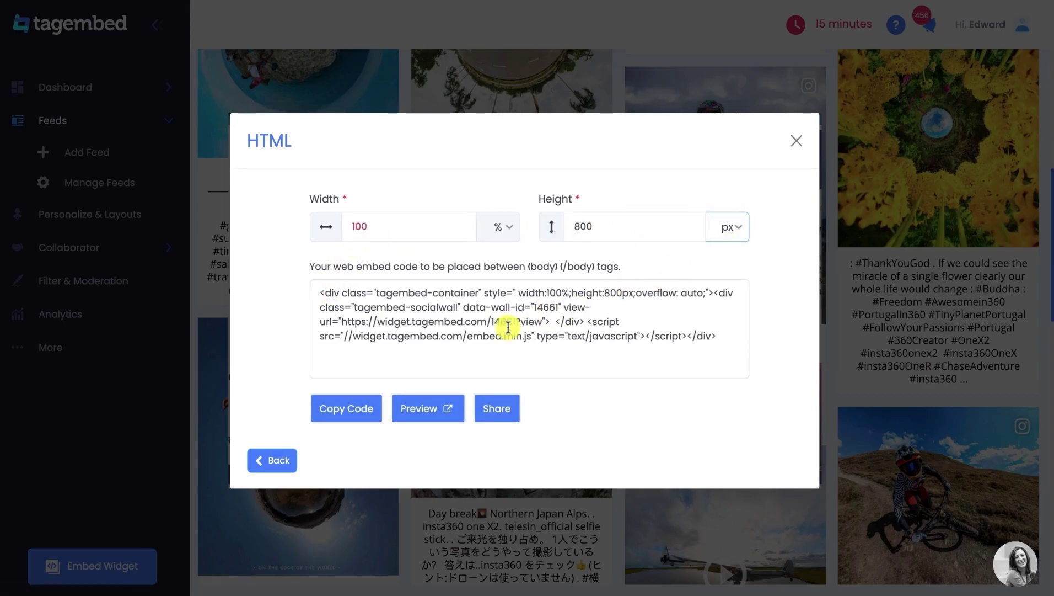
pyautogui.click(355, 407)
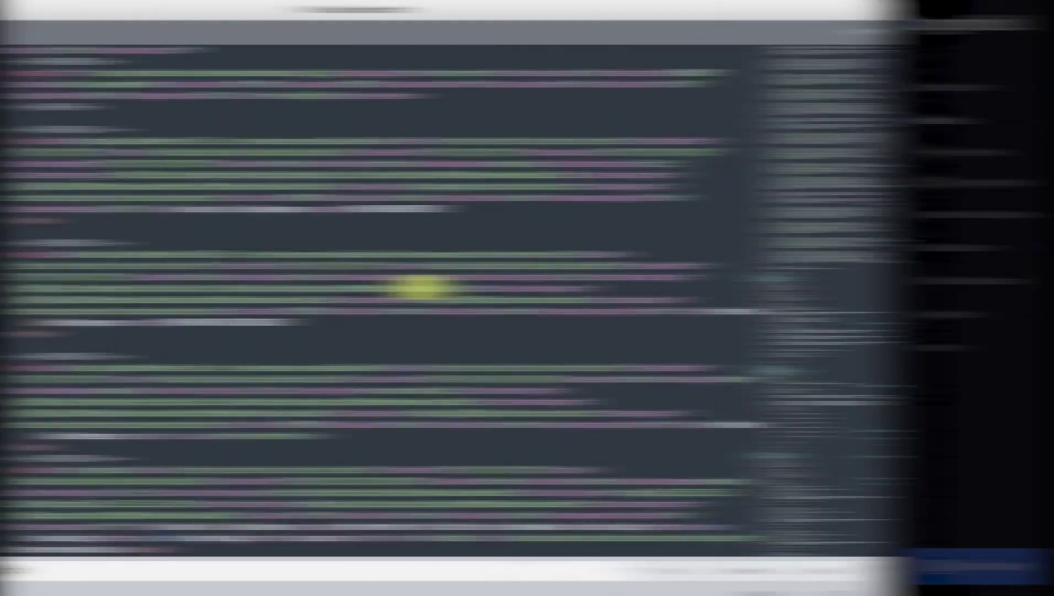
# Step: Paste the embed code on a new line after the slider section in The Social Feeds.html
pyautogui.scroll(-5, 597, 287)
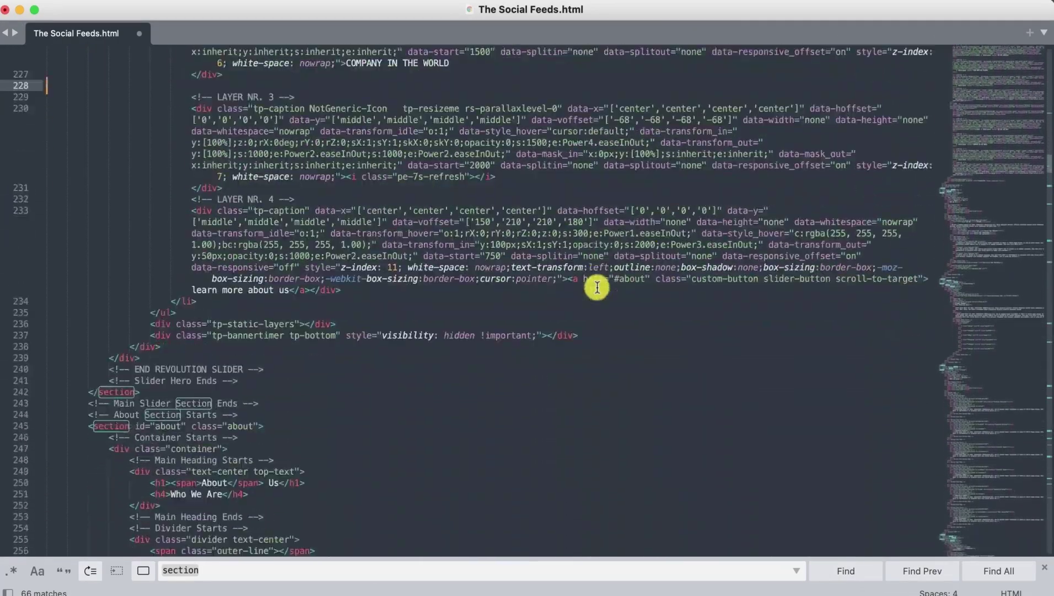
pyautogui.scroll(-5, 597, 287)
pyautogui.click(139, 179)
pyautogui.press('Return')
pyautogui.rightClick(138, 190)
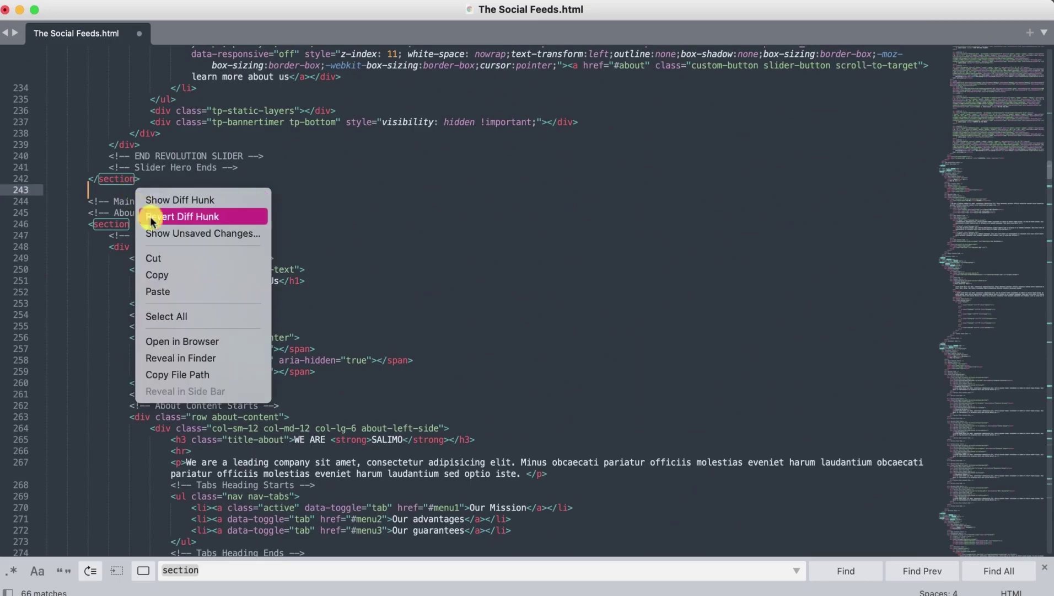
pyautogui.click(157, 291)
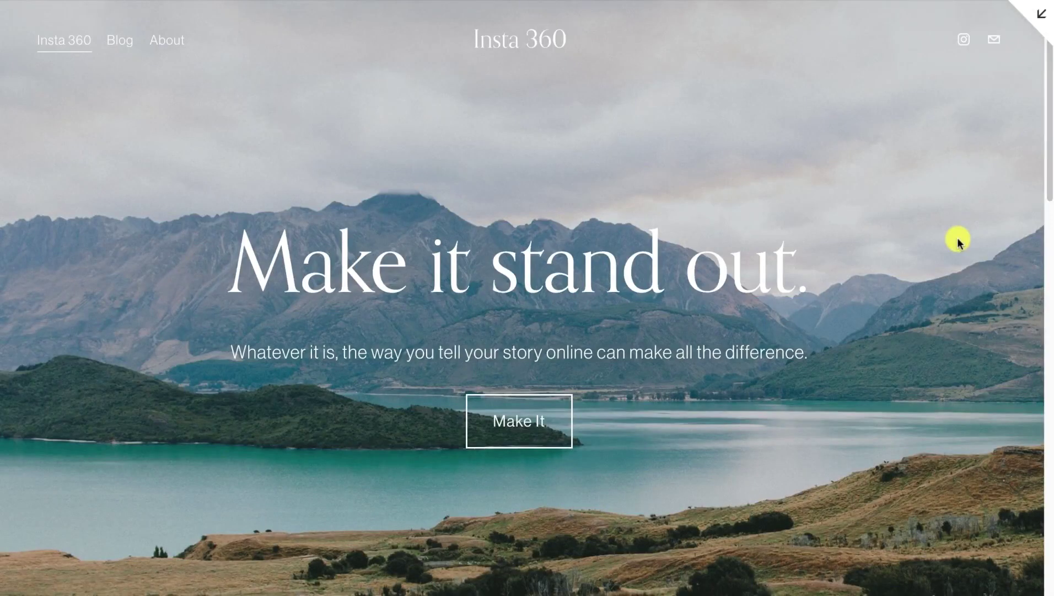
pyautogui.scroll(-10, 957, 237)
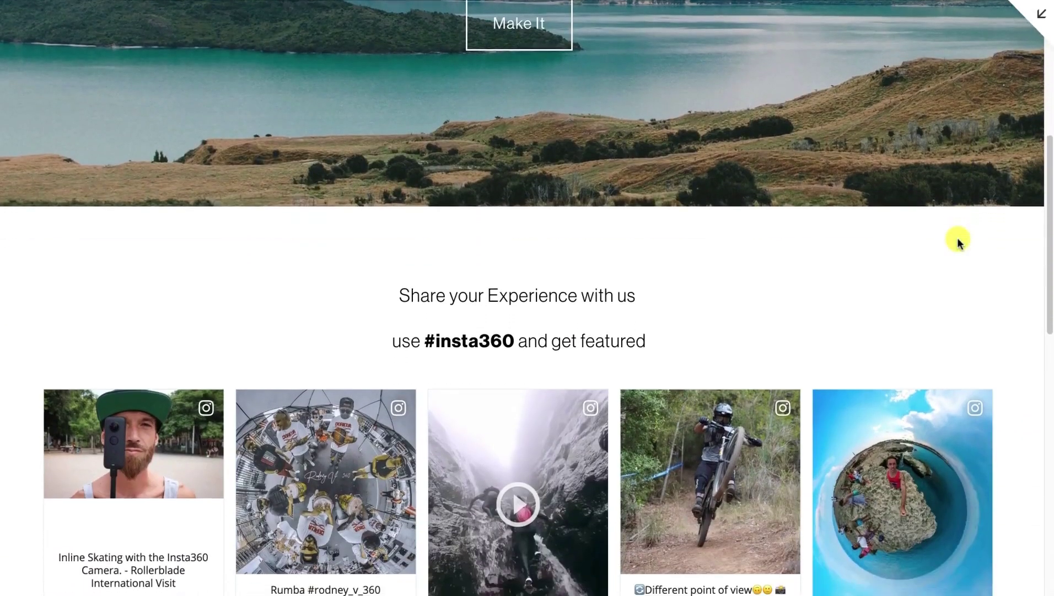
# Step: Scroll through the insta360 hashtag feed example page in the browser
pyautogui.scroll(-5, 957, 237)
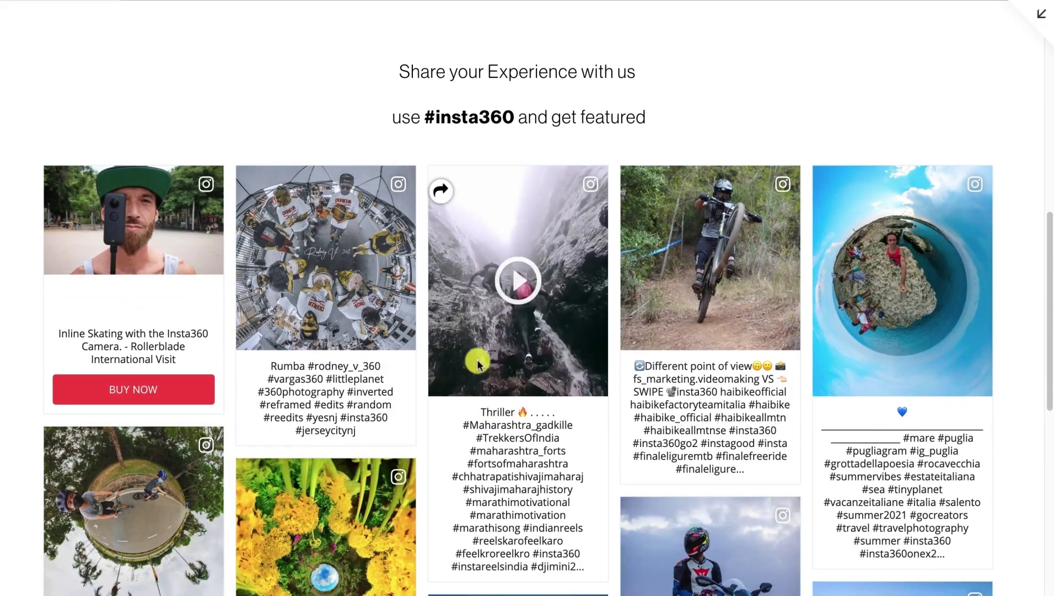
pyautogui.scroll(-4, 477, 364)
pyautogui.scroll(2, 444, 373)
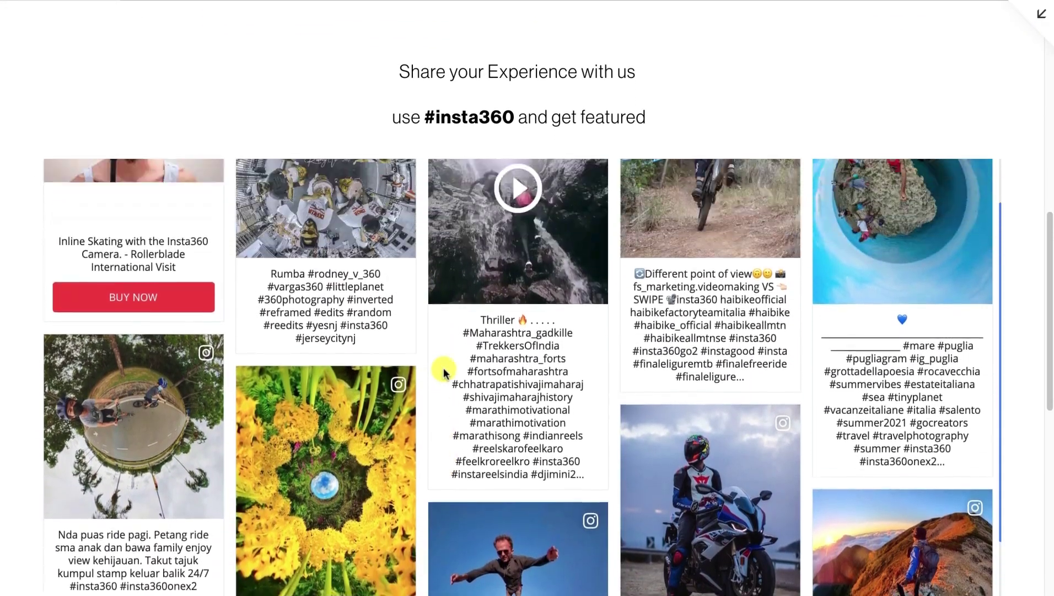
pyautogui.scroll(1, 443, 367)
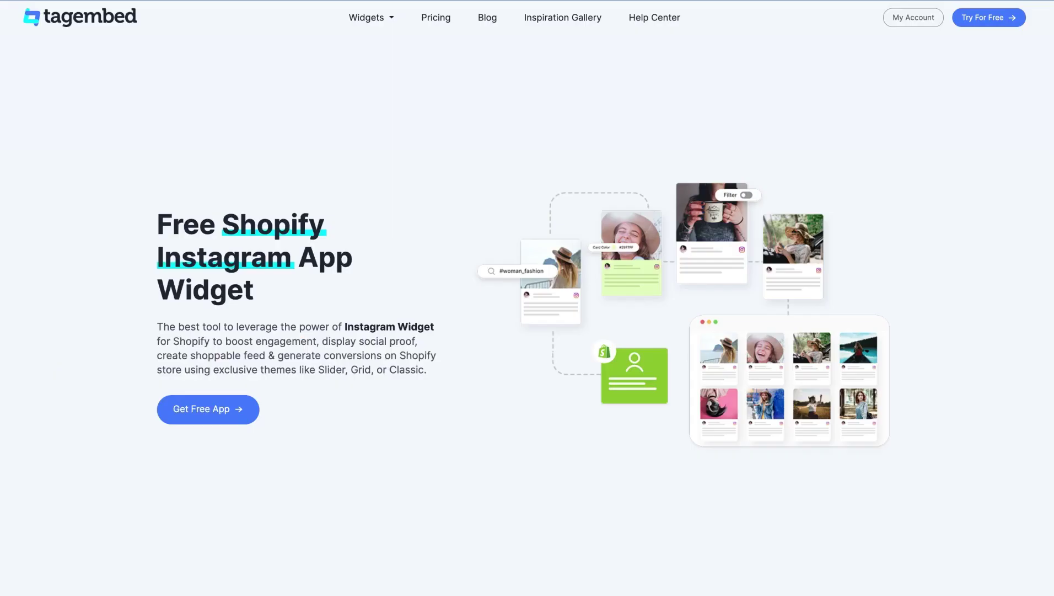
# Step: Scroll through the Features and setup Steps sections of the Shopify Instagram App Widget page
pyautogui.scroll(-10, 527, 298)
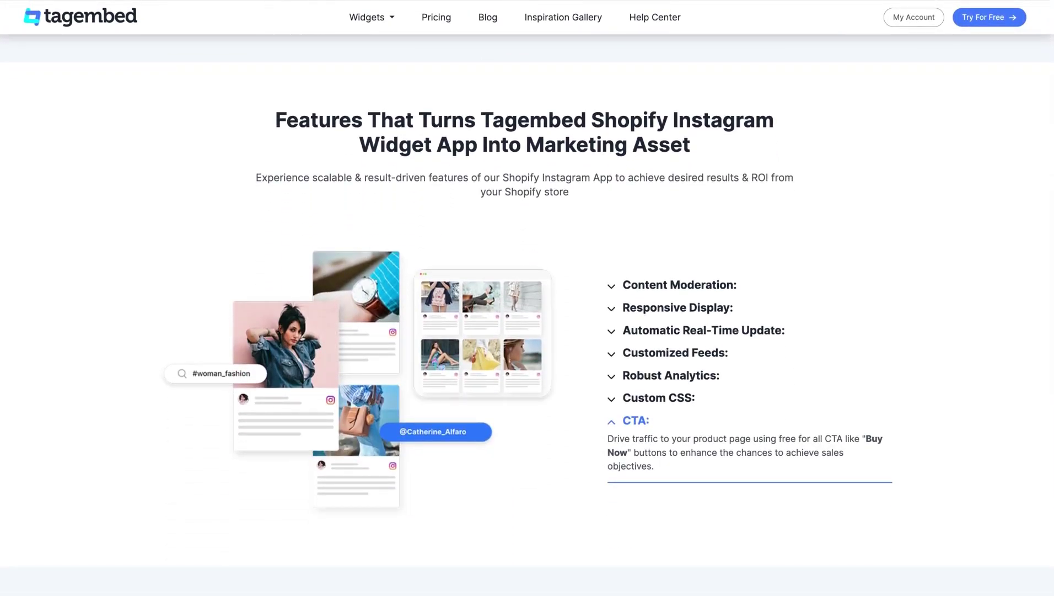
pyautogui.scroll(-2, 527, 298)
pyautogui.scroll(-6, 527, 298)
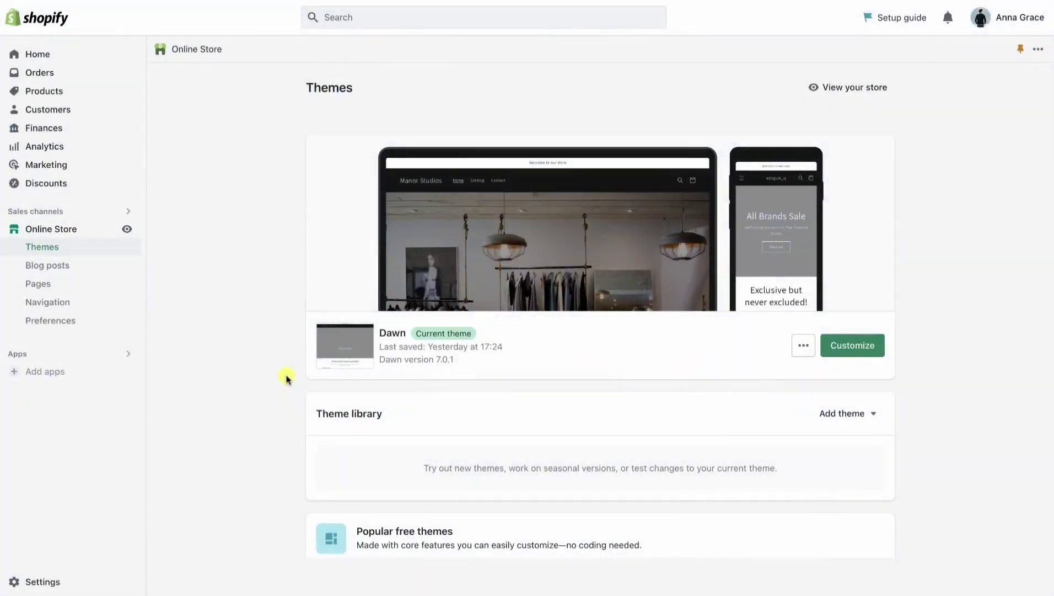
# Step: Search Shopify apps for 'tagembed' and install Instagram Feed+YouTube+Reviews on the store
pyautogui.click(125, 354)
pyautogui.write('tagembed')
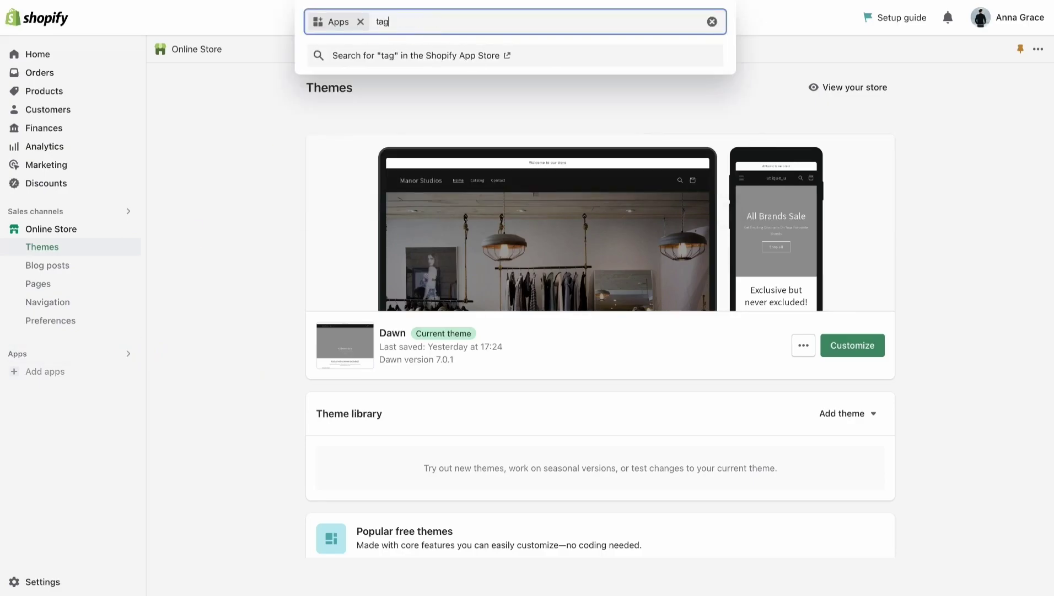
pyautogui.press('Return')
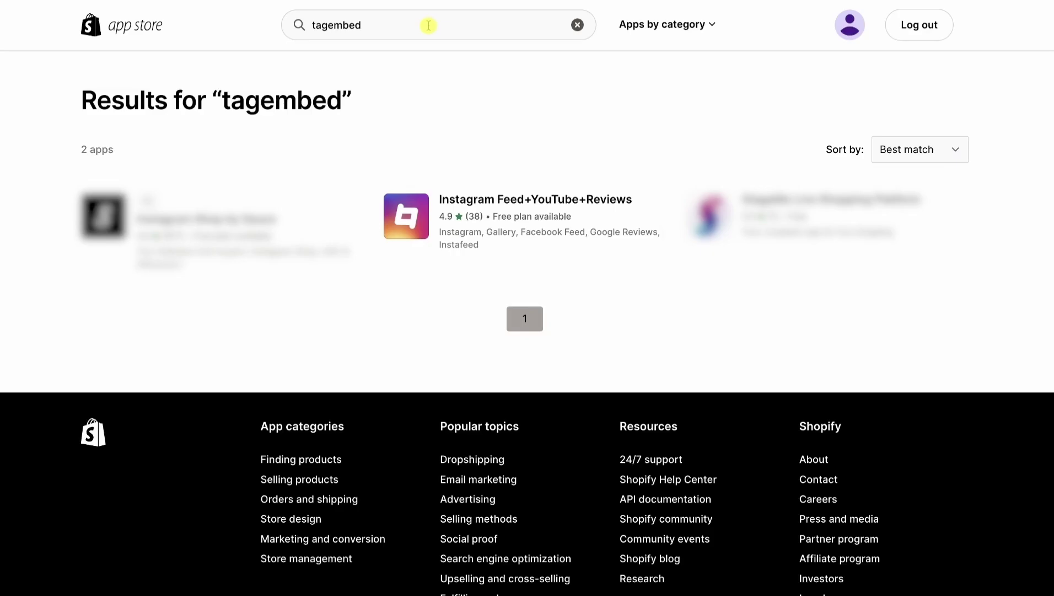
pyautogui.click(411, 222)
pyautogui.click(243, 260)
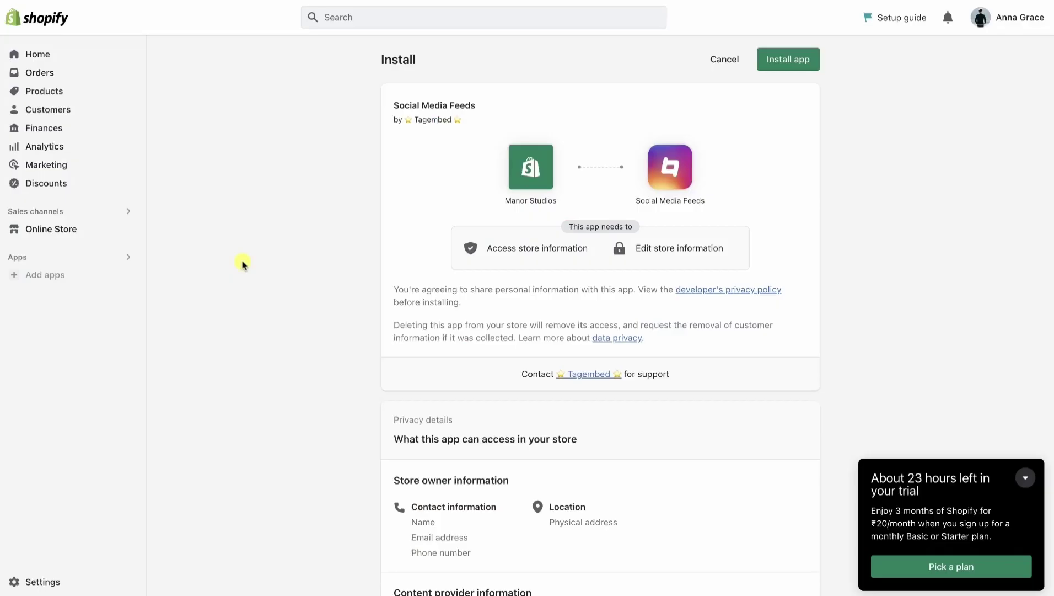
pyautogui.click(819, 67)
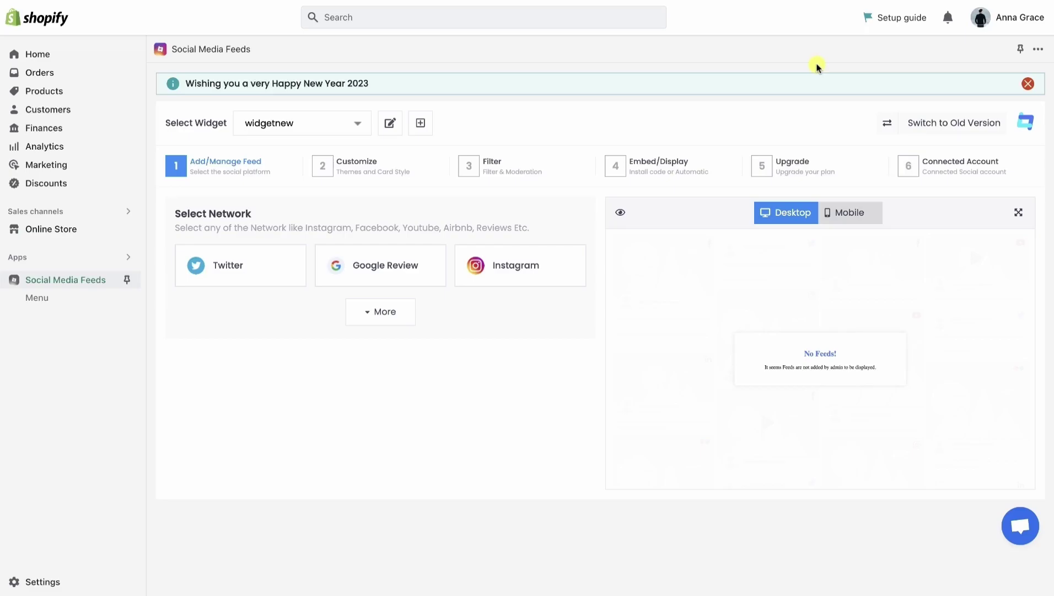
# Step: Choose Instagram Business from the full network list and bring up the feed type choices
pyautogui.click(403, 308)
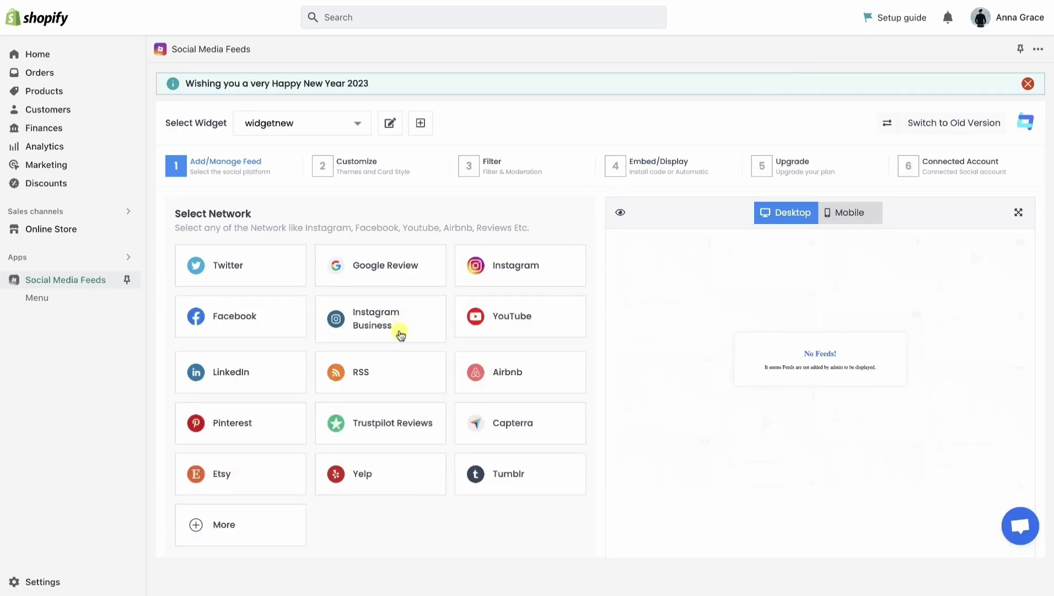
pyautogui.click(398, 328)
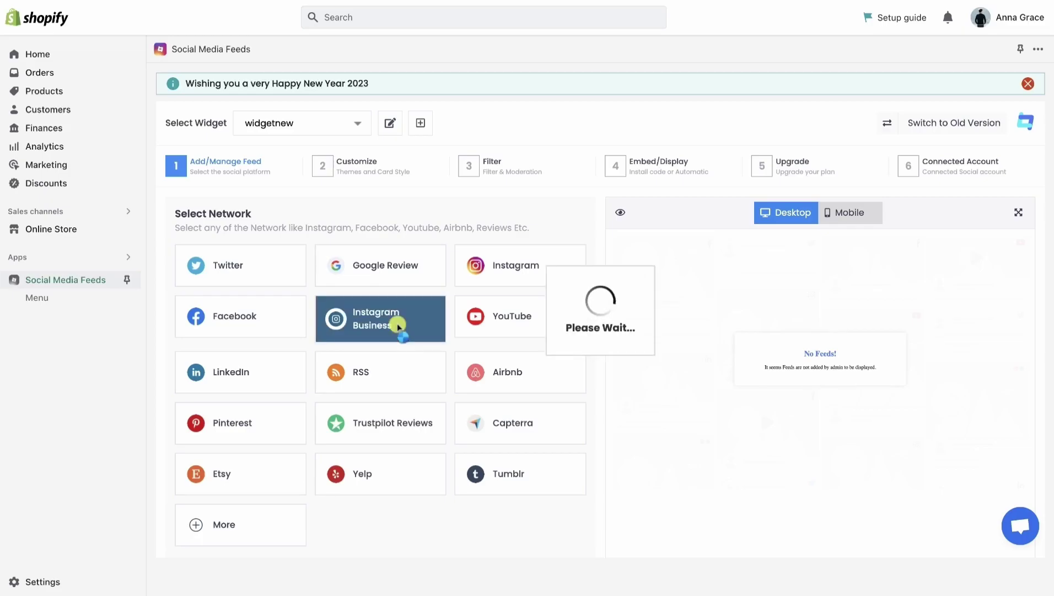
pyautogui.scroll(-1, 398, 329)
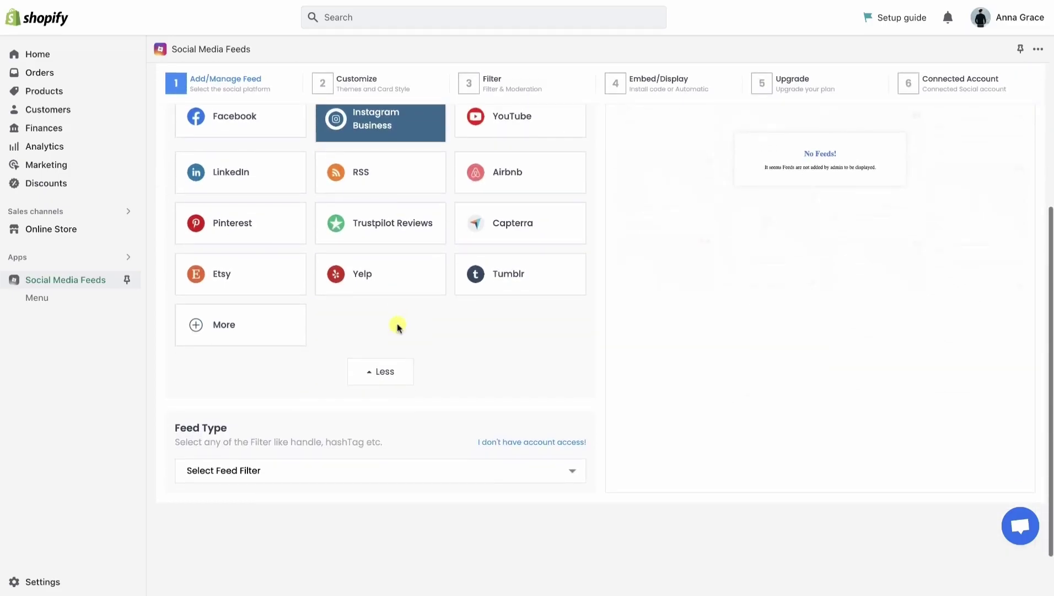
pyautogui.click(297, 474)
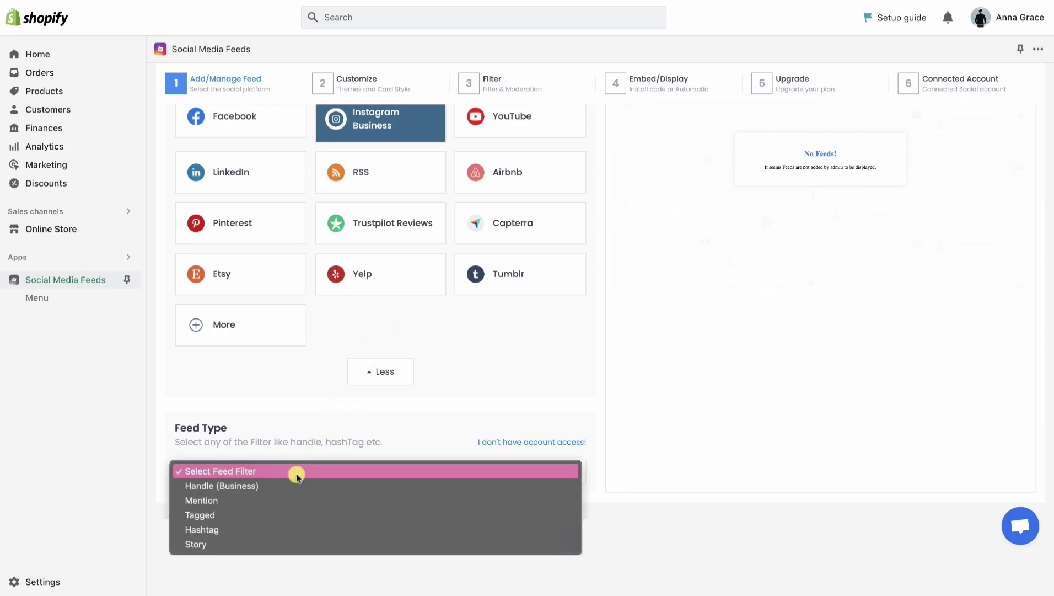
# Step: Create a Hashtag feed for manorstudios, filling the widget preview with its 15 posts
pyautogui.click(283, 530)
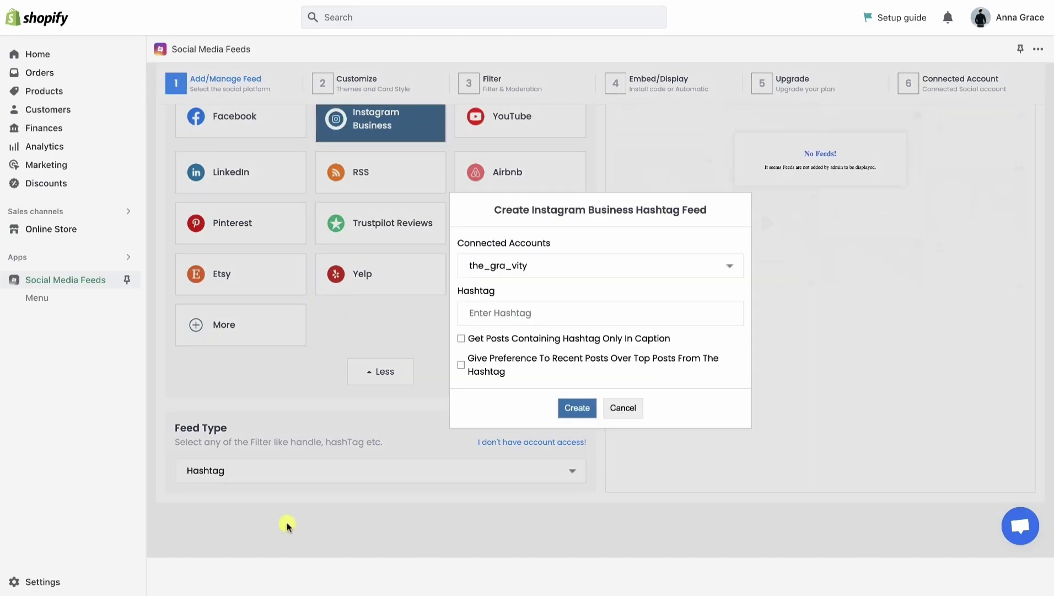
pyautogui.click(499, 312)
pyautogui.write('manor')
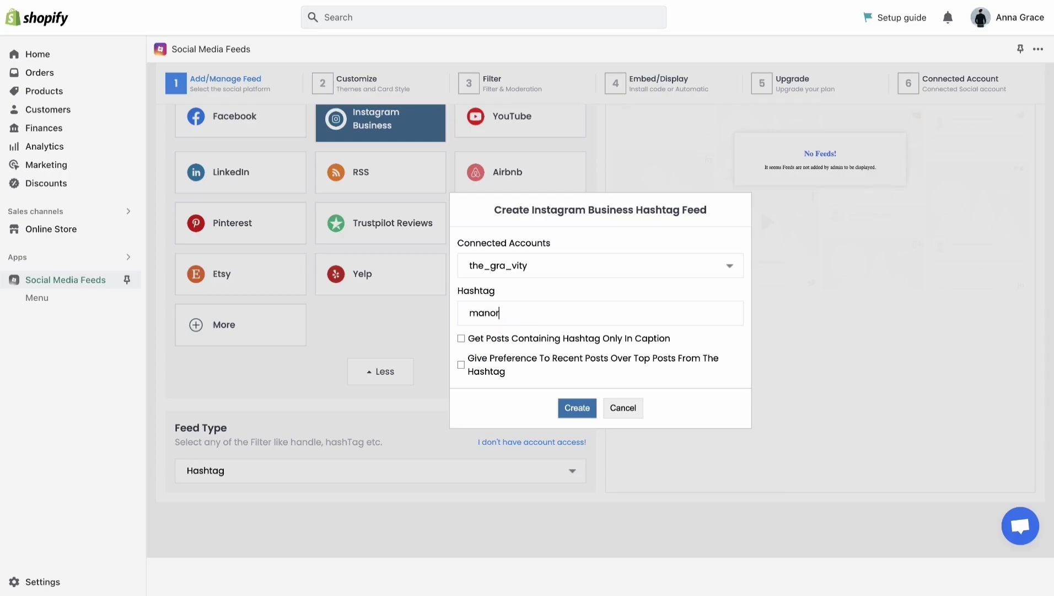
pyautogui.write('studios')
pyautogui.click(577, 408)
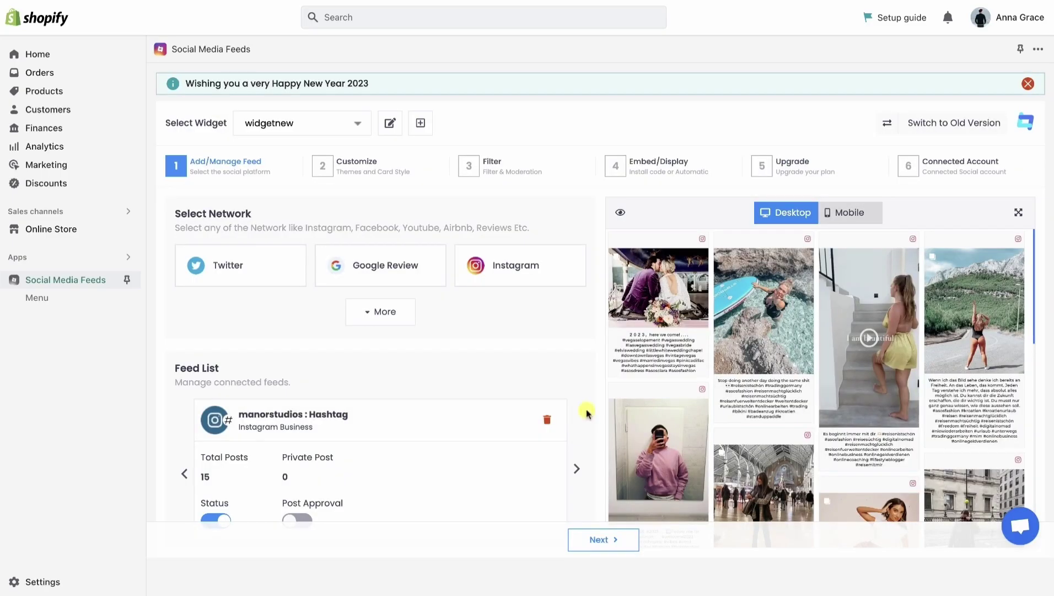
pyautogui.scroll(-3, 826, 424)
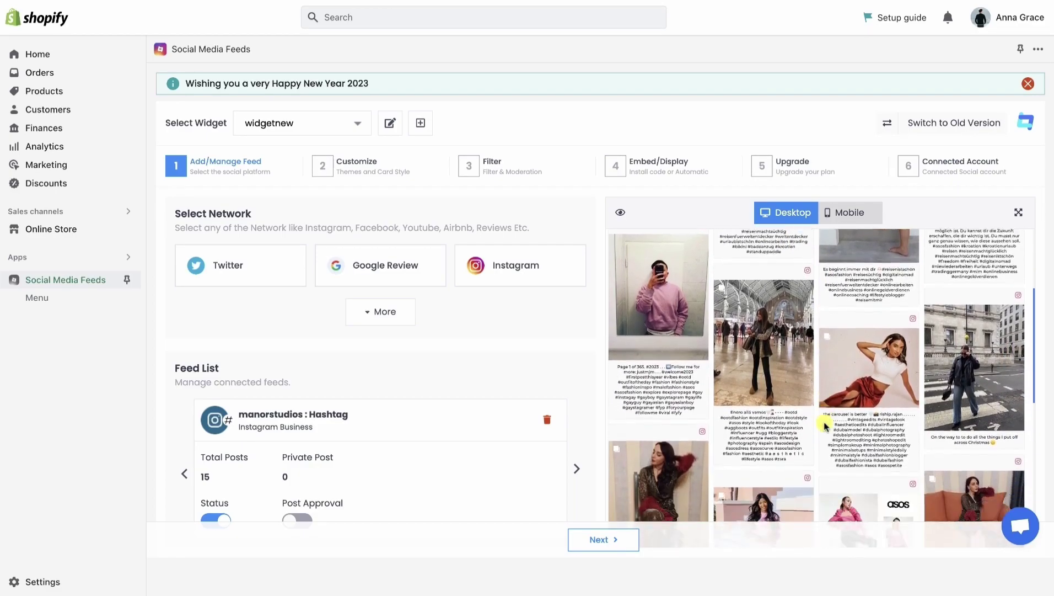
pyautogui.scroll(-4, 825, 425)
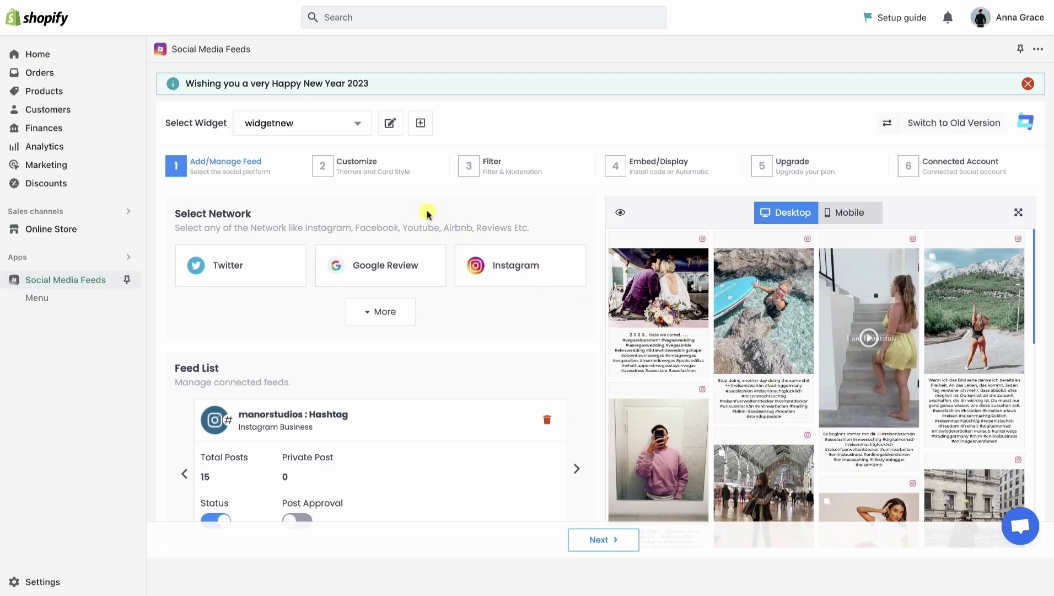
# Step: Preview the Classic Carousel, Gallery and Slider themes, then apply the Square Space theme
pyautogui.click(363, 173)
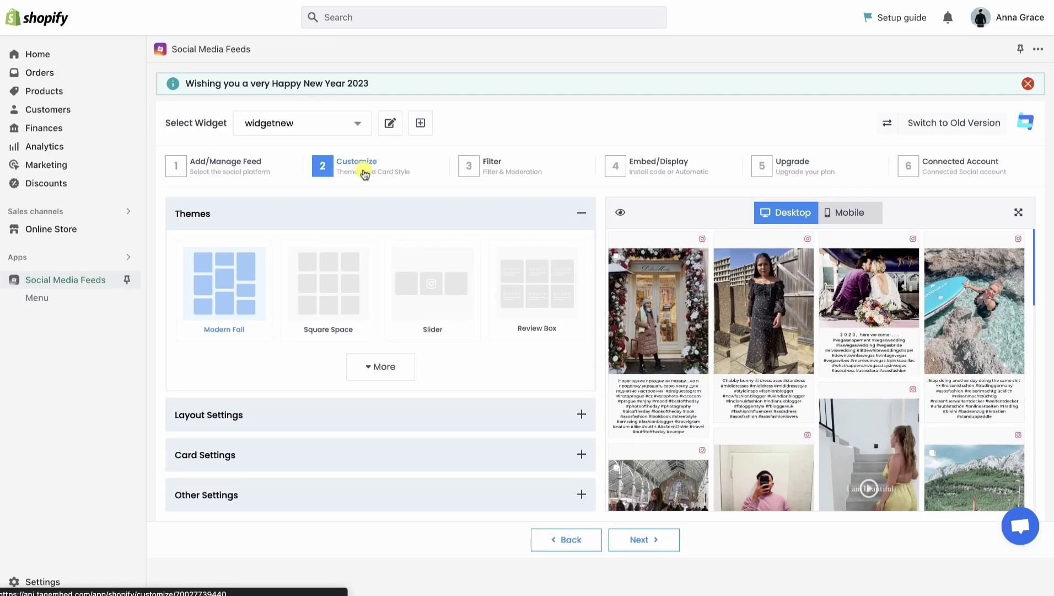
pyautogui.click(365, 366)
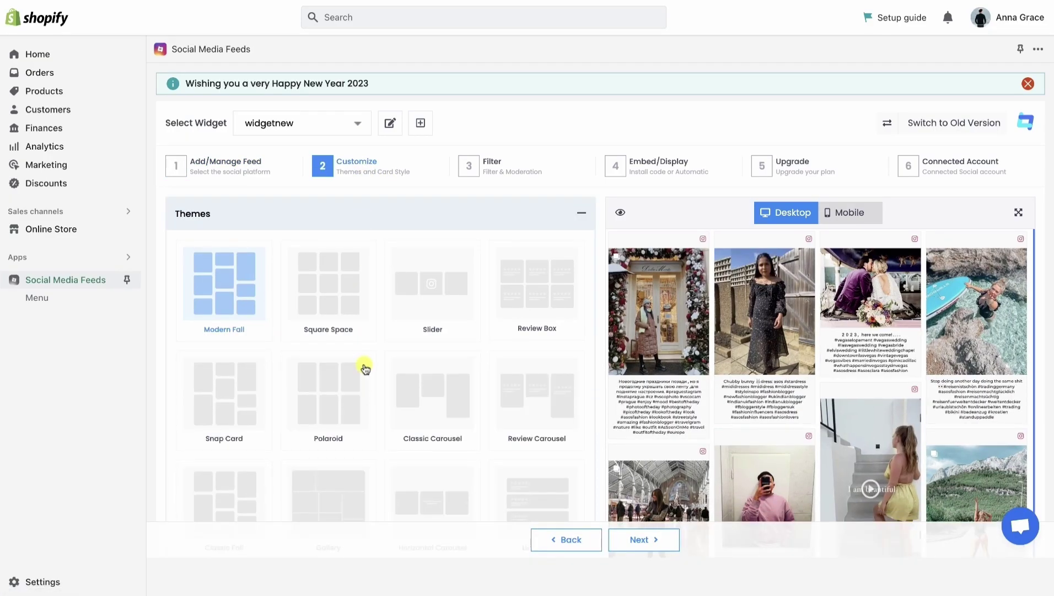
pyautogui.scroll(-3, 381, 468)
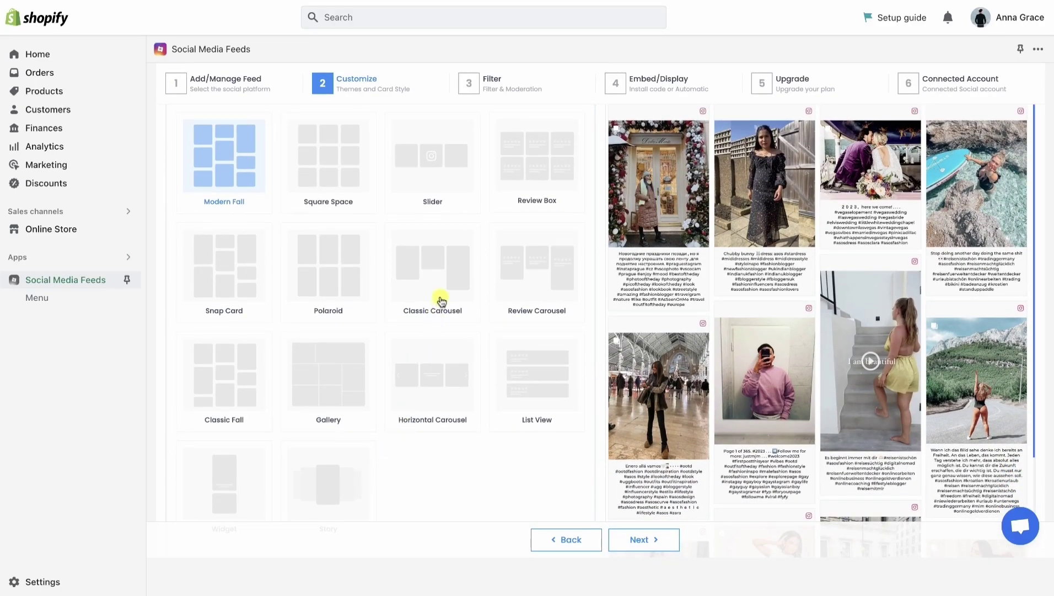
pyautogui.click(441, 301)
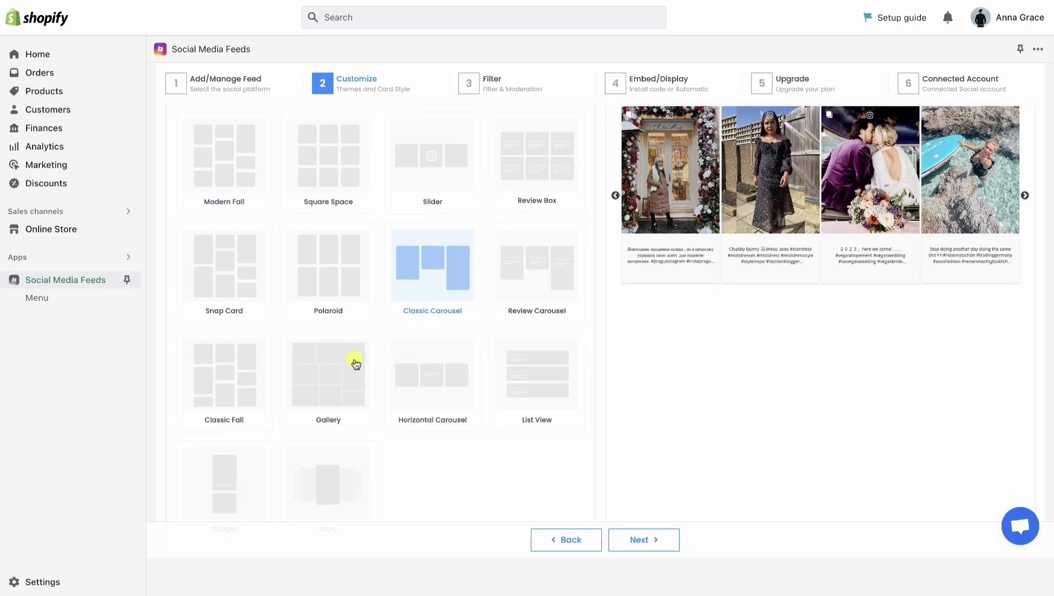
pyautogui.click(355, 364)
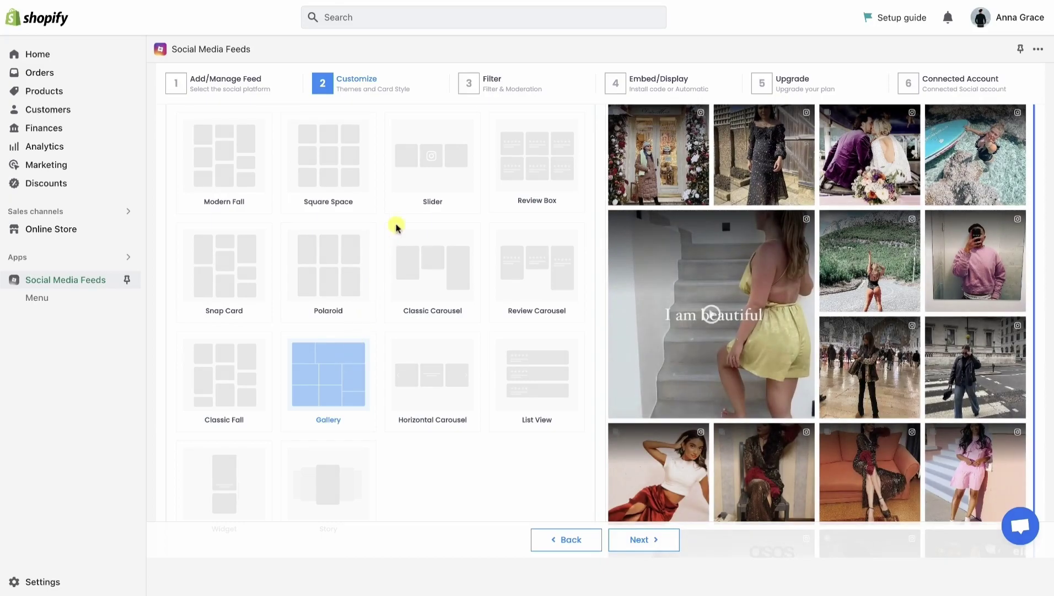
pyautogui.click(428, 160)
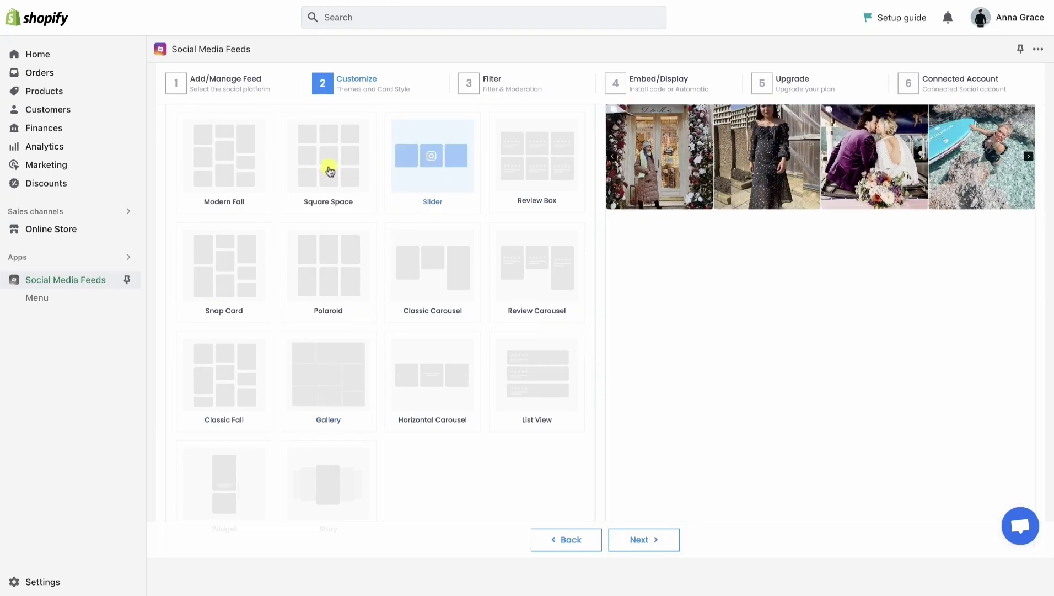
pyautogui.click(328, 168)
pyautogui.scroll(-2, 388, 420)
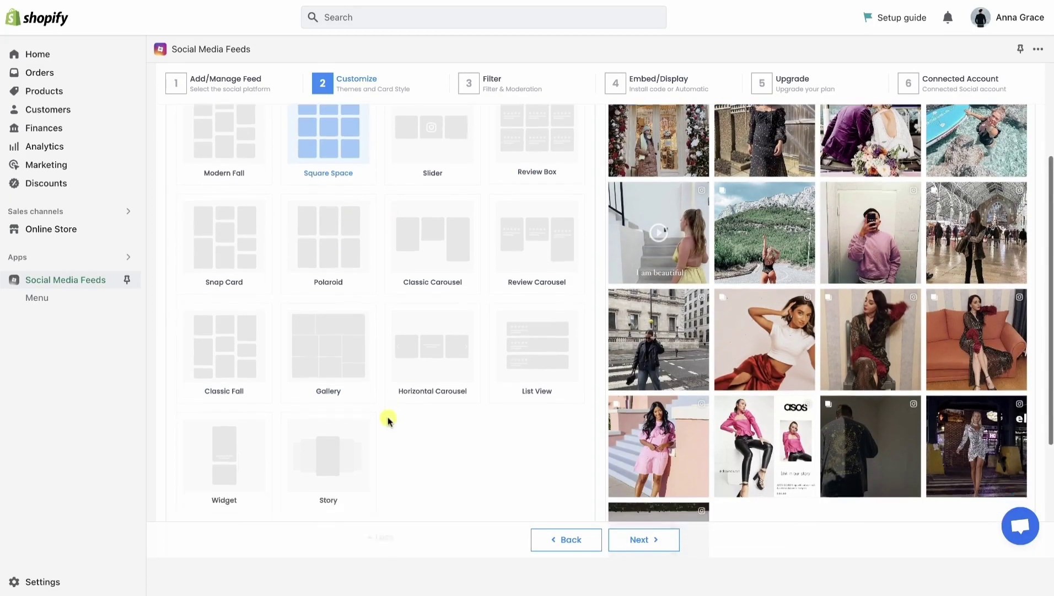
pyautogui.scroll(-4, 388, 421)
# Step: Review the widget's layout, card styling and custom CSS options
pyautogui.click(327, 404)
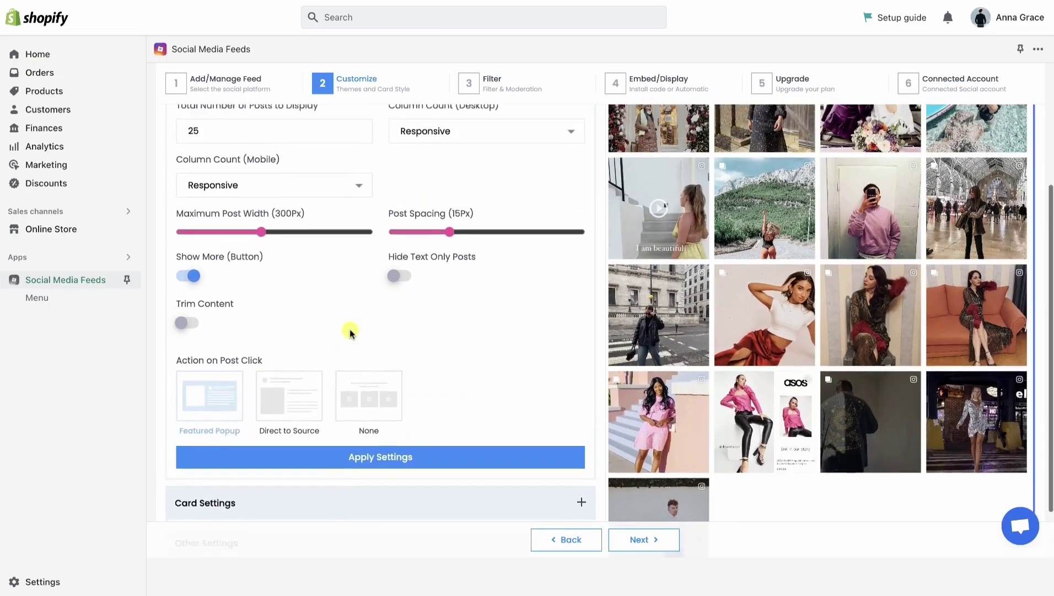
pyautogui.scroll(1, 349, 328)
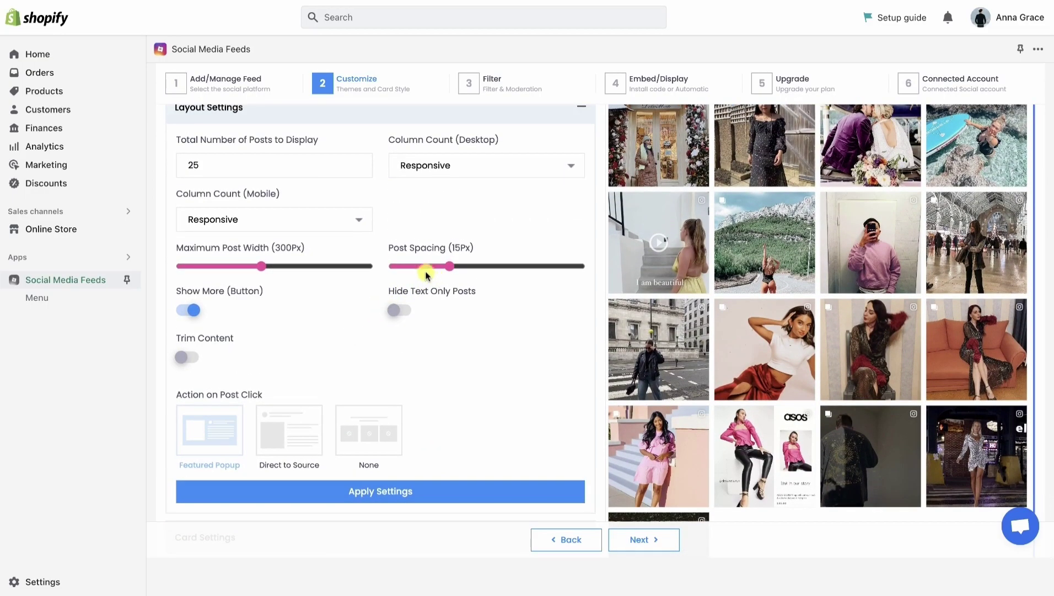
pyautogui.scroll(-1, 231, 386)
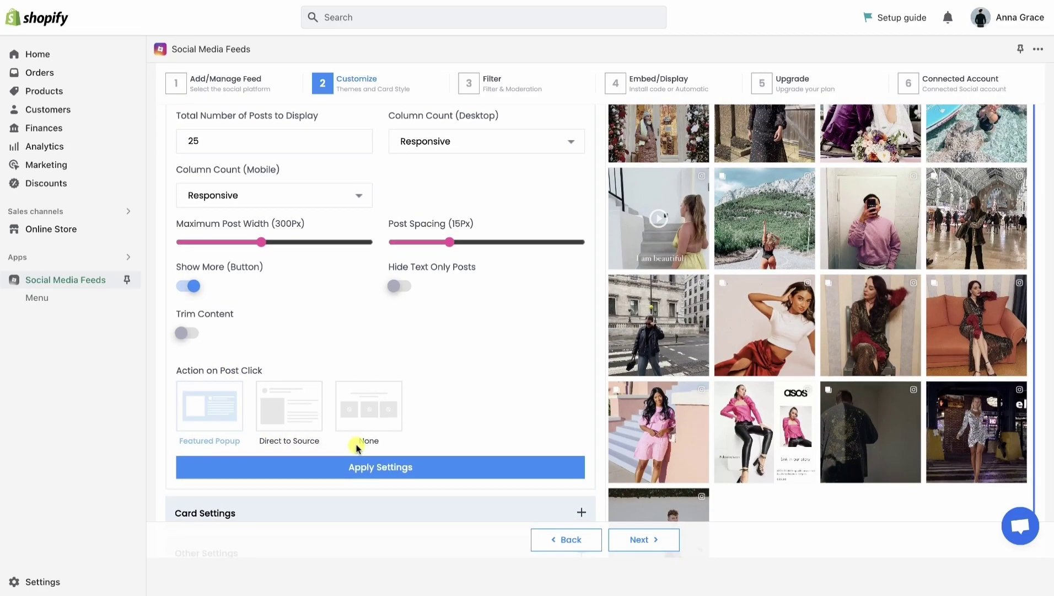
pyautogui.scroll(-3, 356, 447)
pyautogui.click(330, 438)
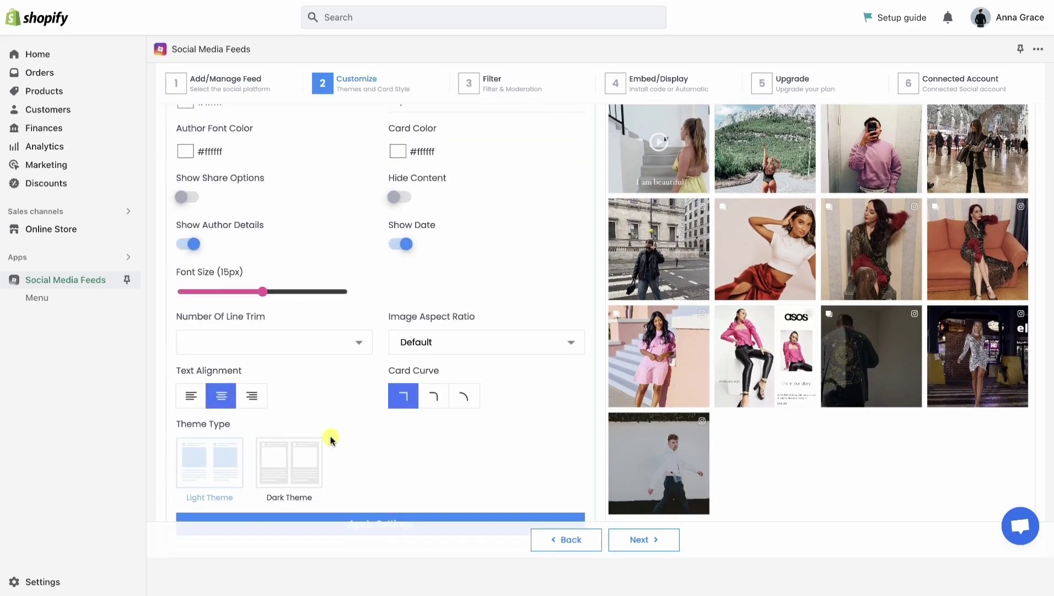
pyautogui.scroll(3, 330, 438)
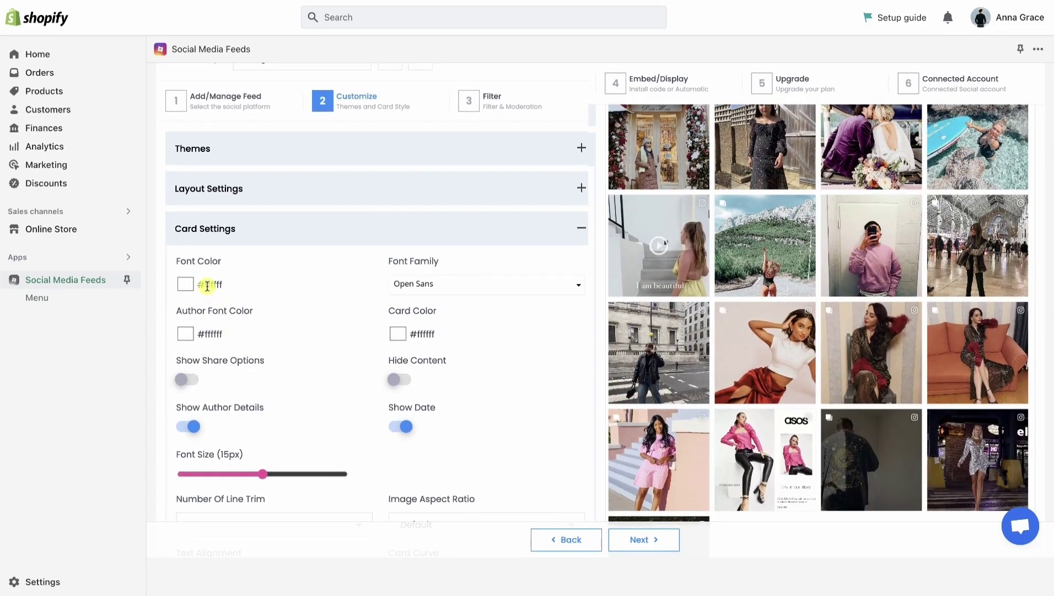
pyautogui.scroll(-4, 422, 287)
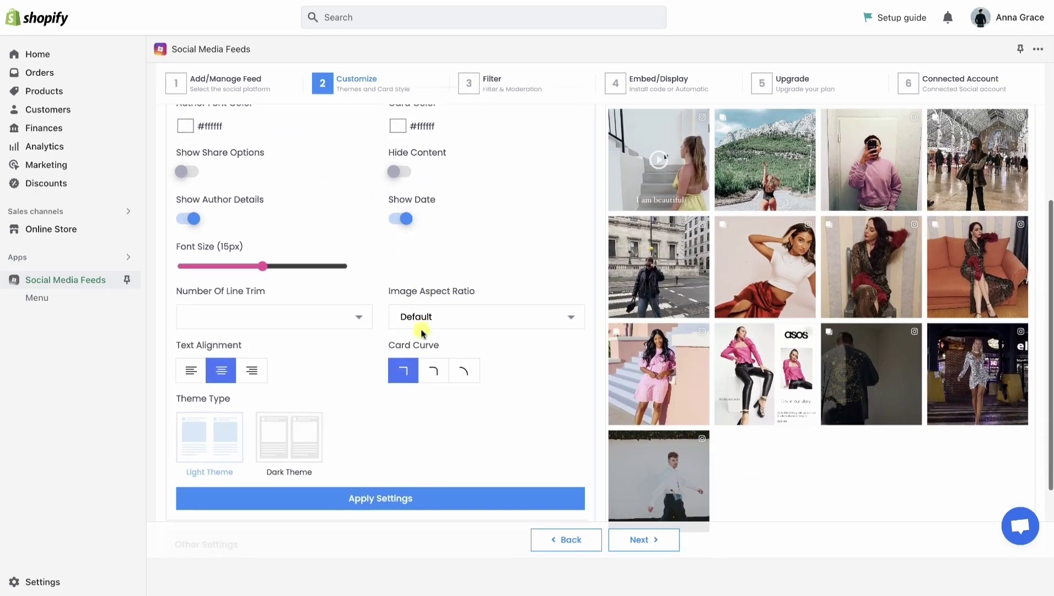
pyautogui.scroll(-2, 319, 463)
pyautogui.click(318, 469)
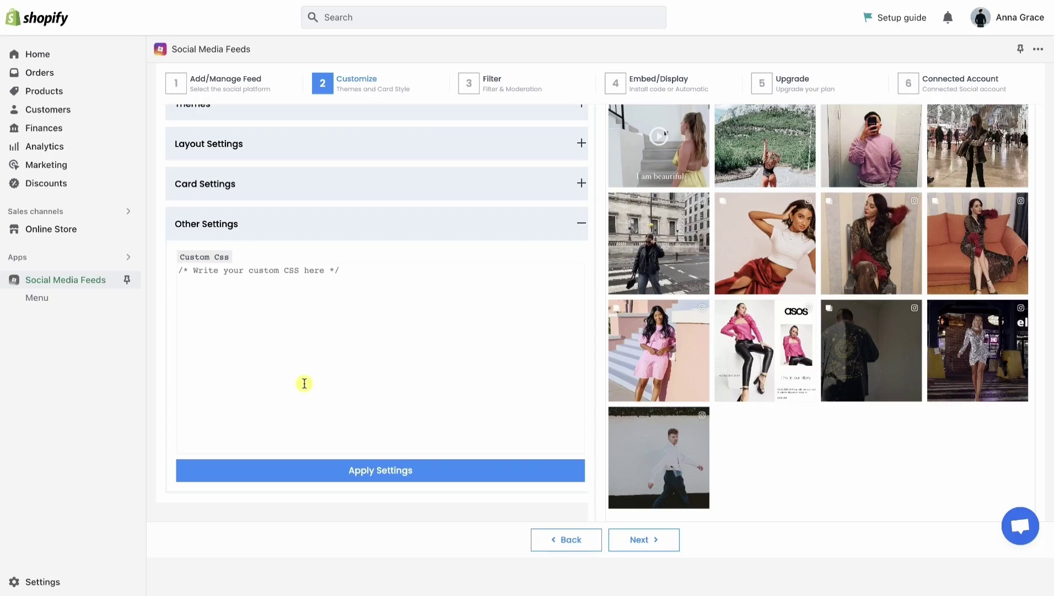
# Step: Make two posts private in Filter & Moderation, leaving 37 of 39 public
pyautogui.click(498, 88)
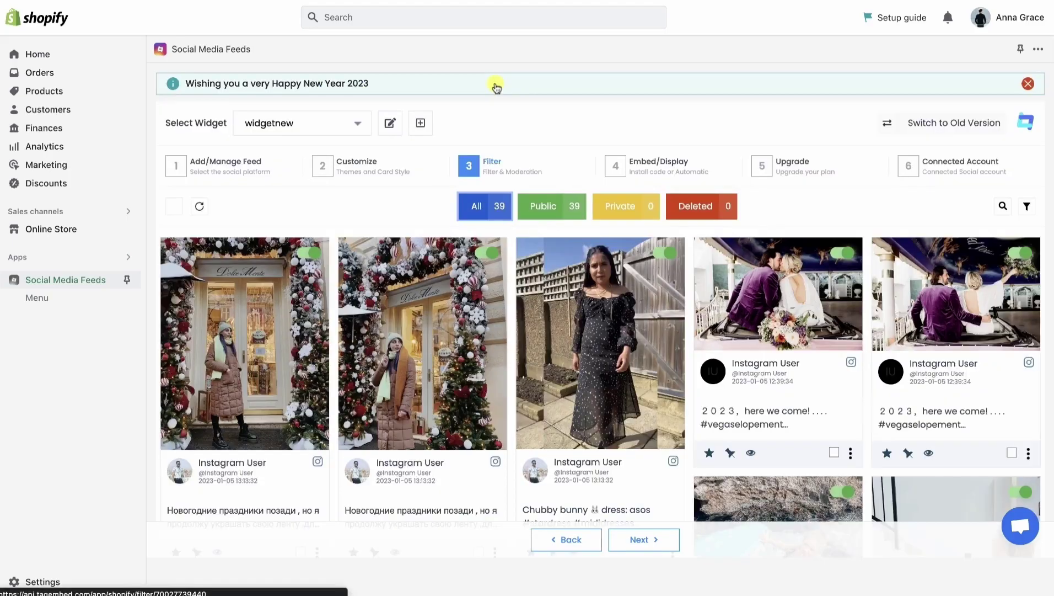
pyautogui.click(664, 254)
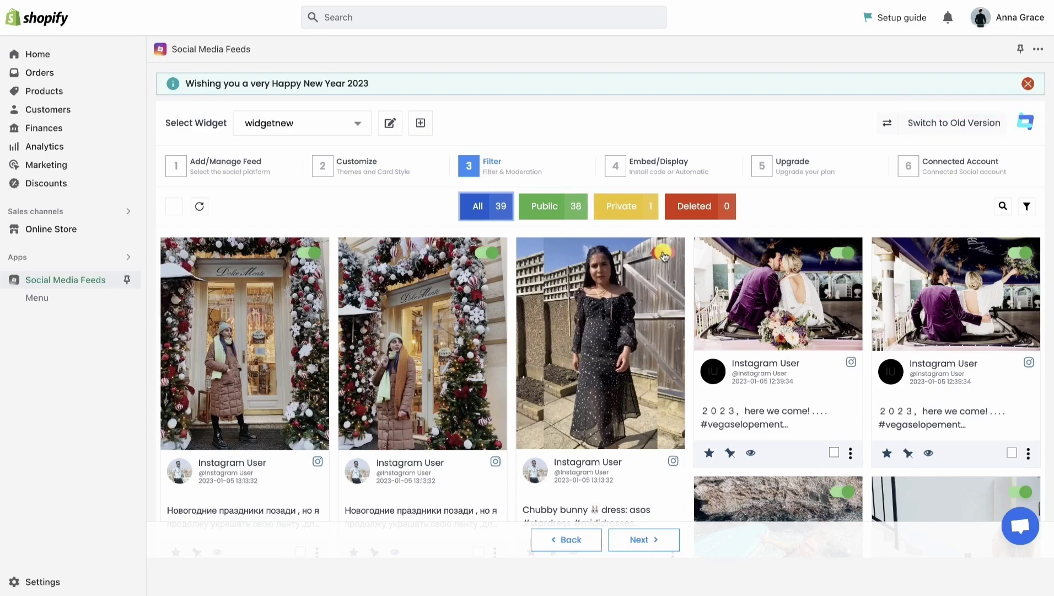
pyautogui.click(664, 253)
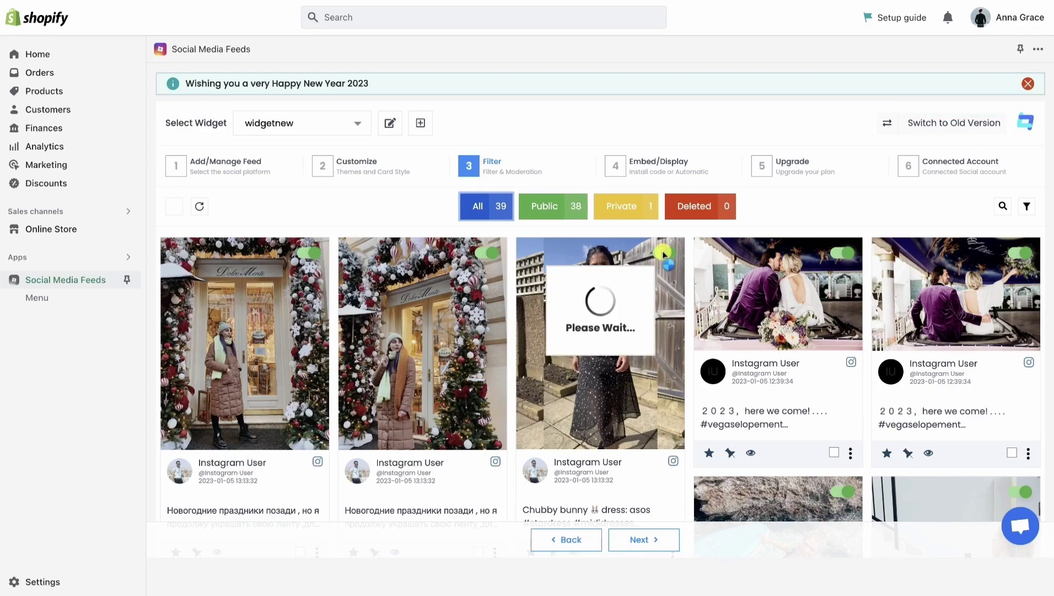
# Step: Copy the widget's Custom Code HTML embed, then open the Dawn theme editor on Home
pyautogui.click(656, 177)
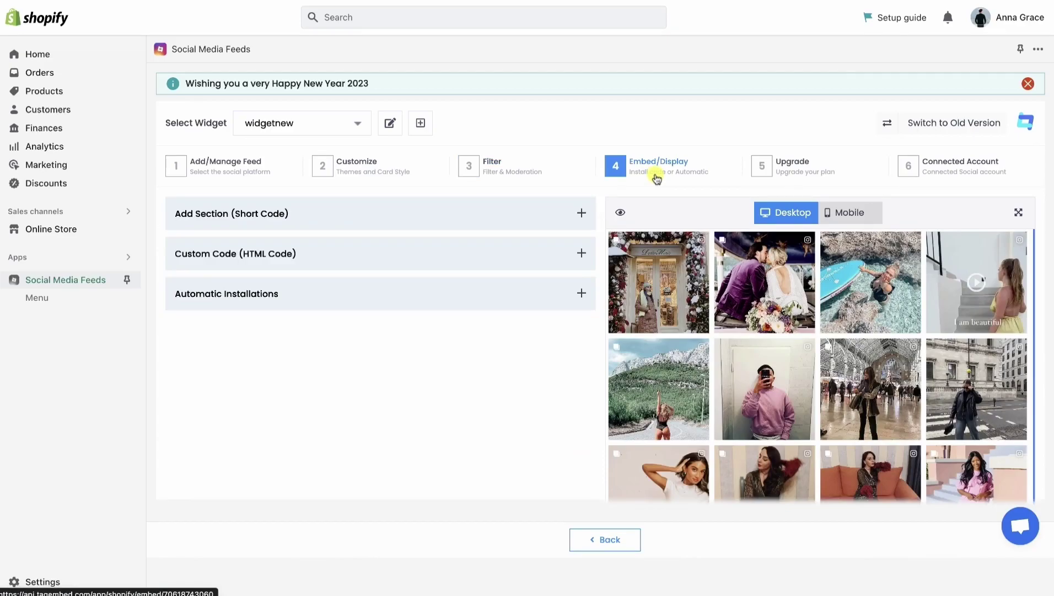
pyautogui.click(497, 220)
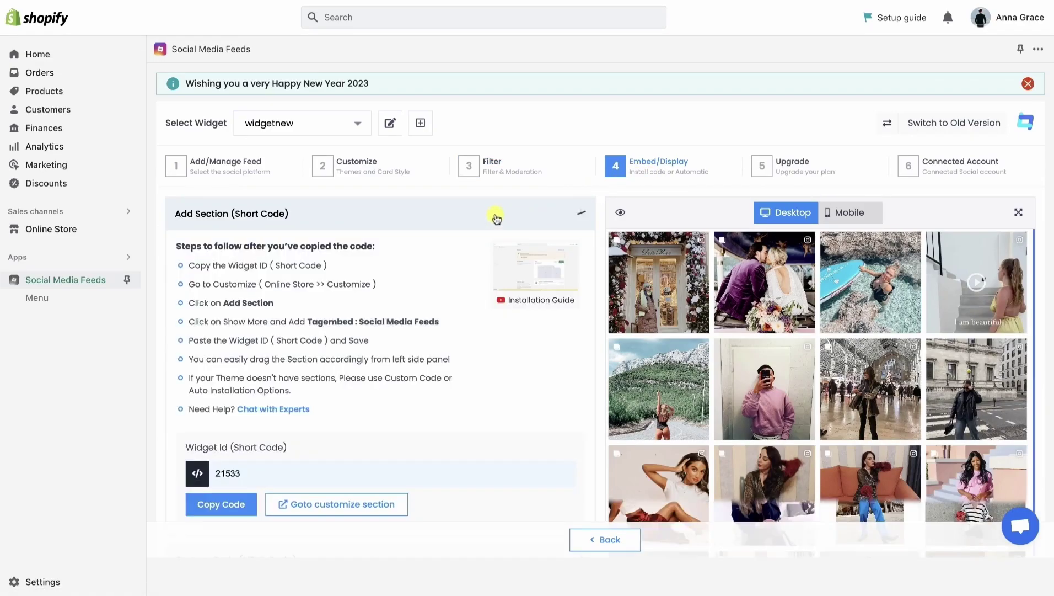
pyautogui.scroll(-2, 271, 477)
pyautogui.click(270, 479)
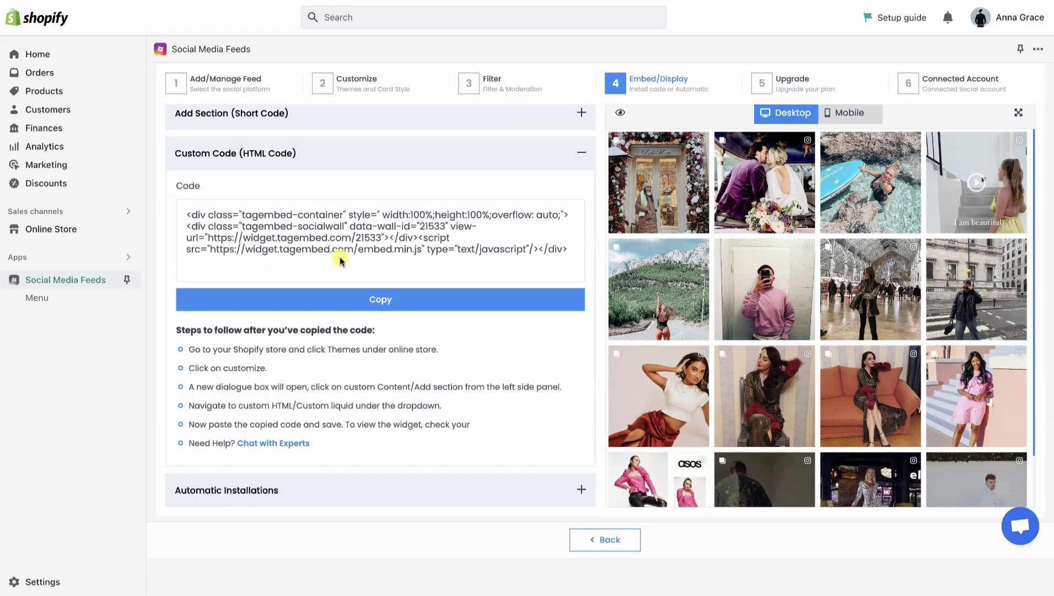
pyautogui.click(364, 304)
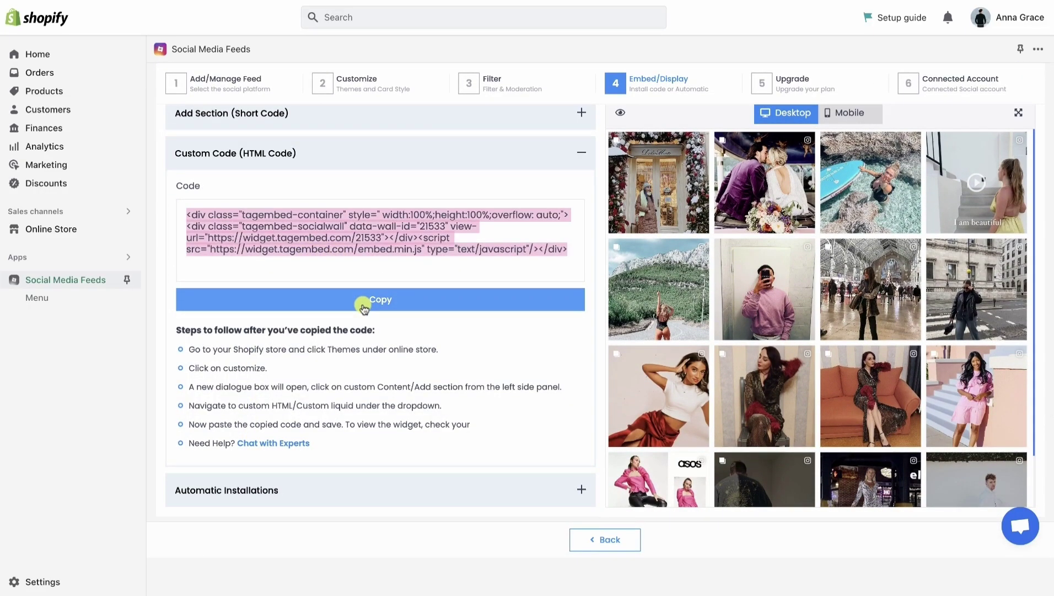
pyautogui.click(93, 235)
pyautogui.click(841, 389)
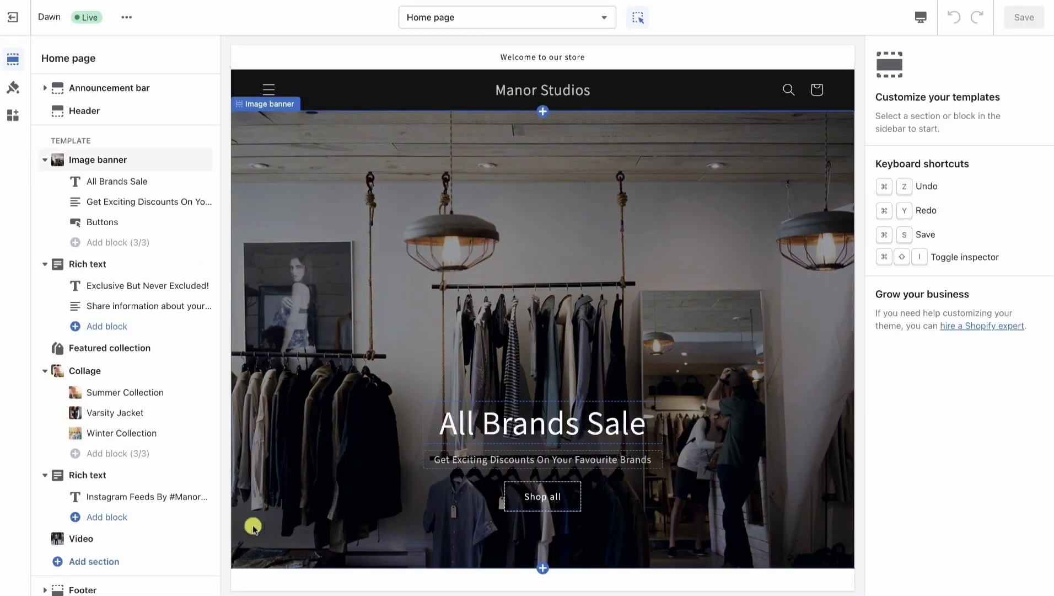
# Step: Add a Custom Liquid section with the pasted Tagembed code above Video, and save
pyautogui.click(197, 561)
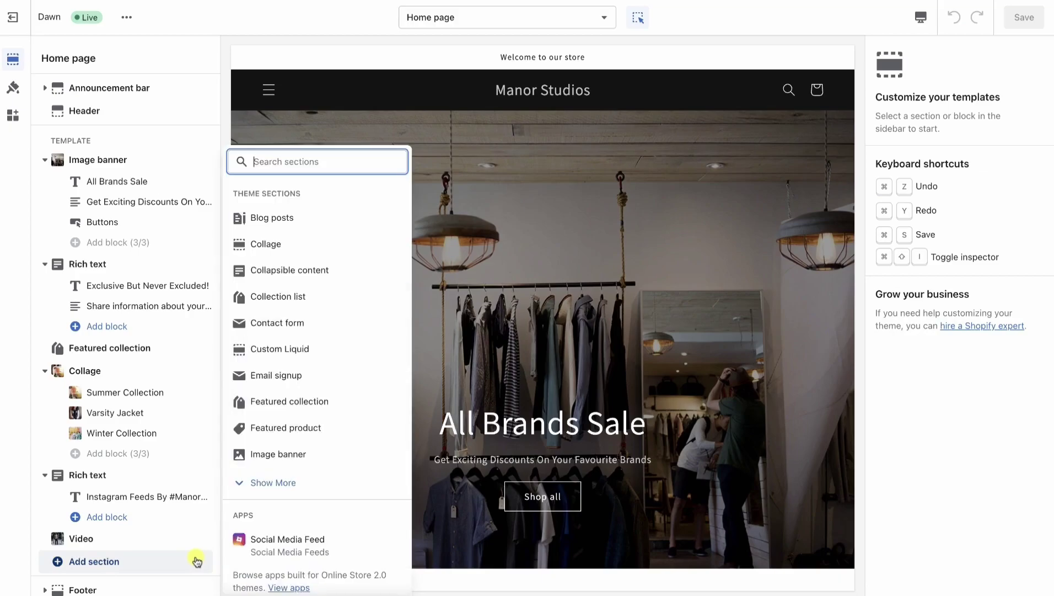
pyautogui.click(269, 554)
pyautogui.click(305, 356)
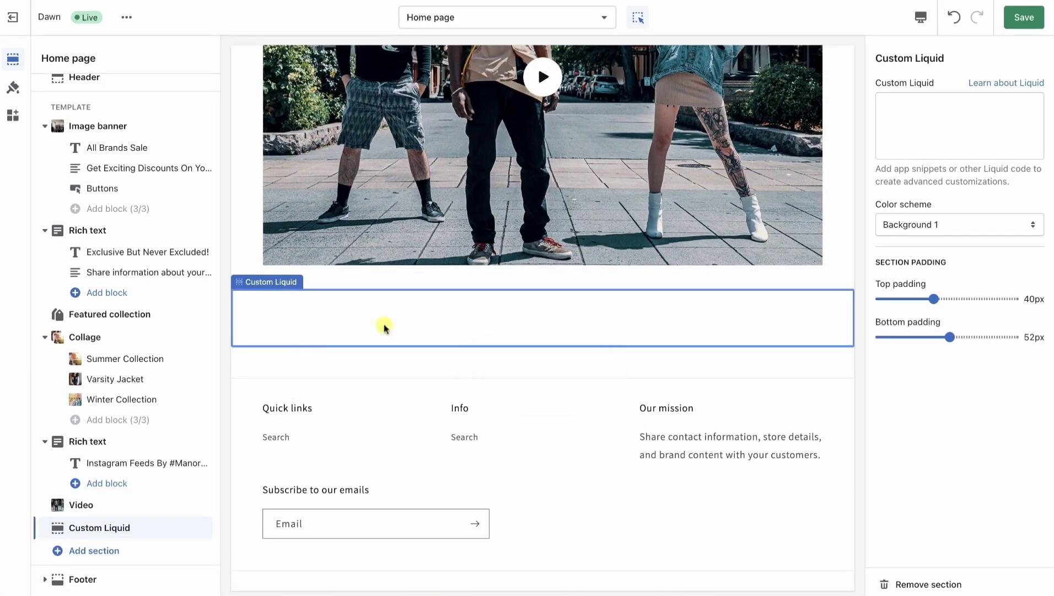
pyautogui.rightClick(936, 112)
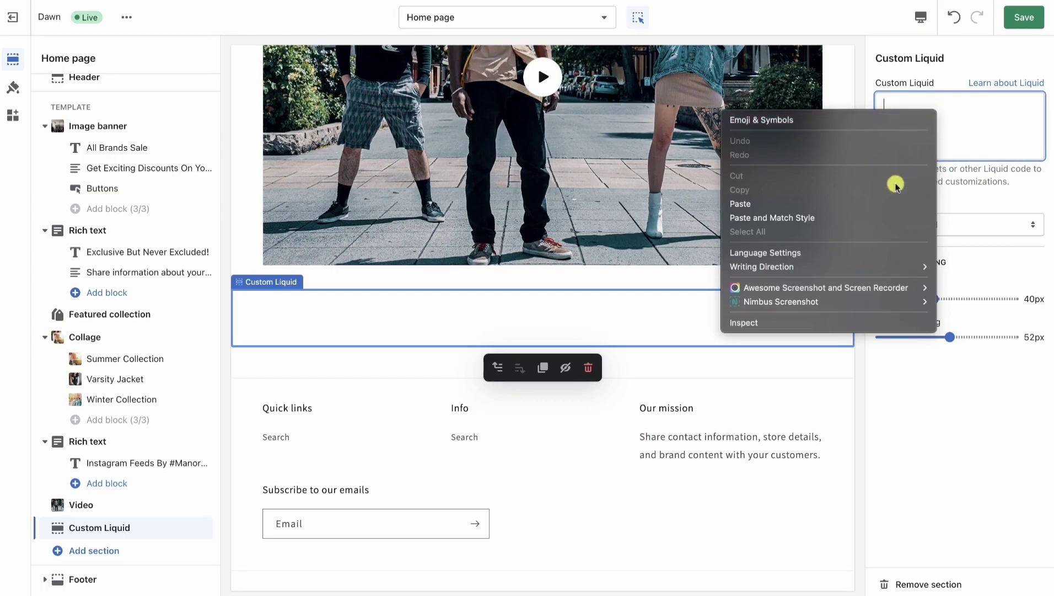
pyautogui.click(890, 203)
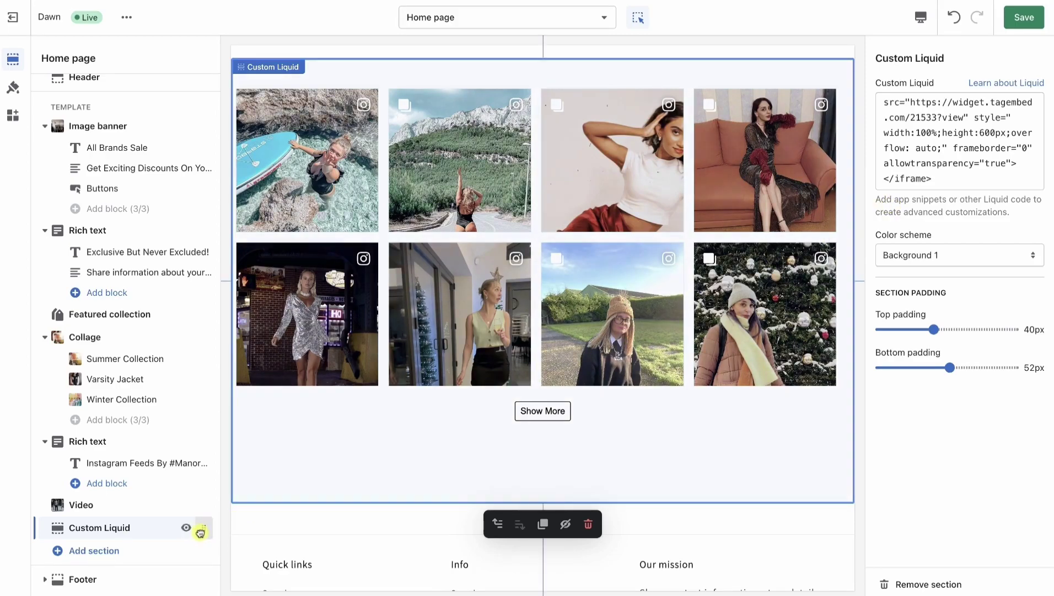
pyautogui.moveTo(200, 528); pyautogui.dragTo(196, 510)
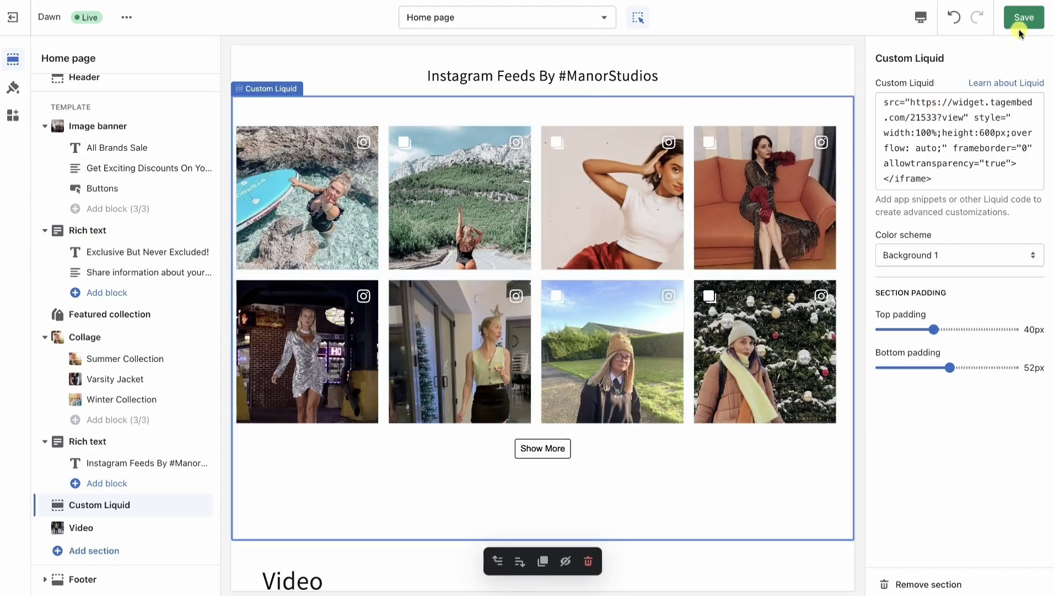
pyautogui.click(1020, 21)
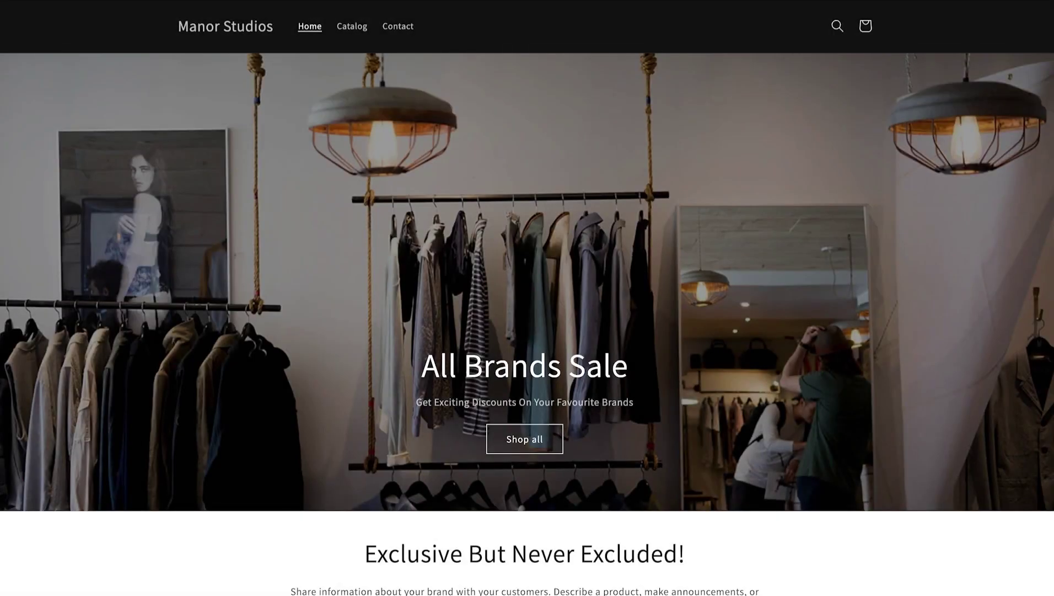
# Step: Load two more rows in the 'Instagram Feeds By #ManorStudios' grid and open a photo's lightbox
pyautogui.scroll(-10, 527, 298)
pyautogui.scroll(-15, 527, 298)
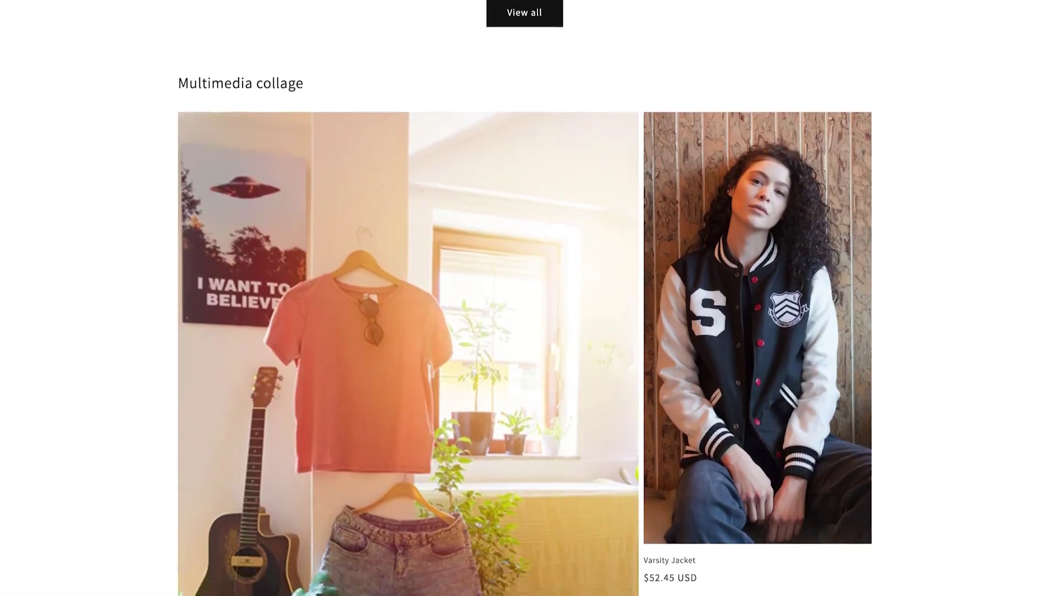
pyautogui.scroll(-6, 528, 298)
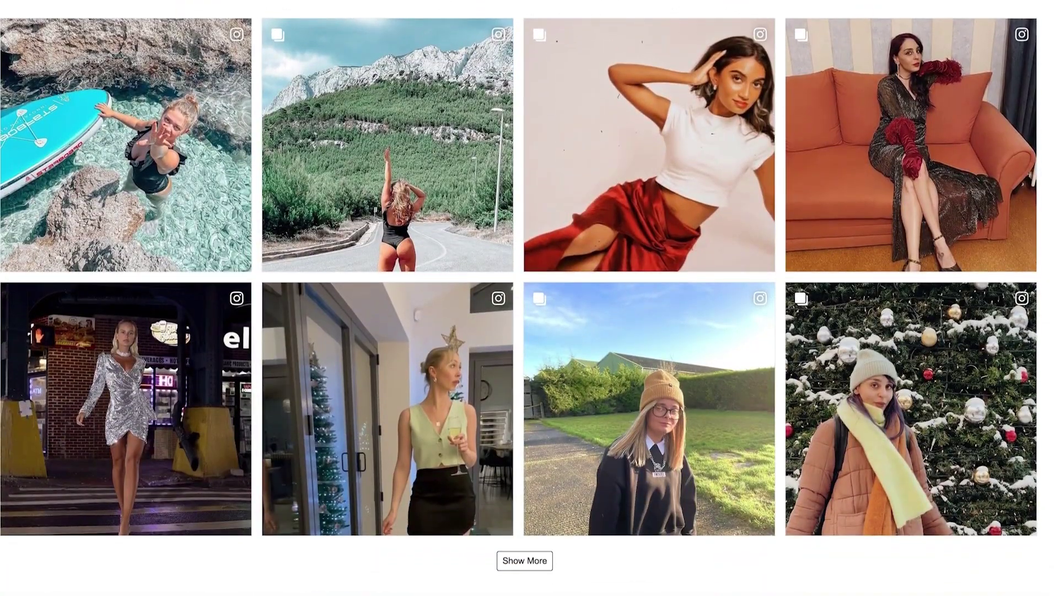
pyautogui.scroll(2, 942, 345)
pyautogui.scroll(-3, 775, 434)
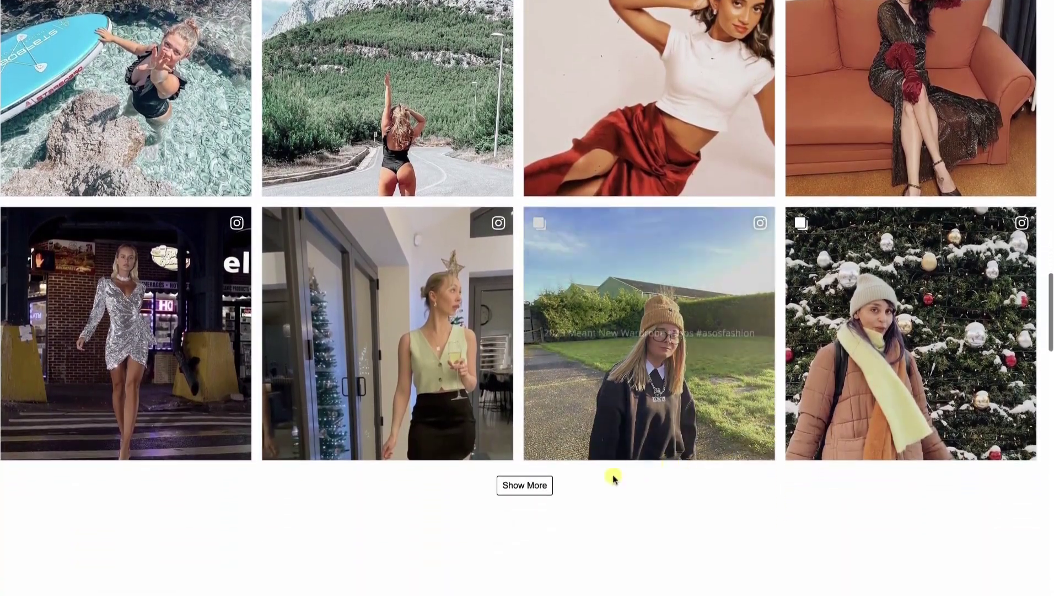
pyautogui.click(528, 488)
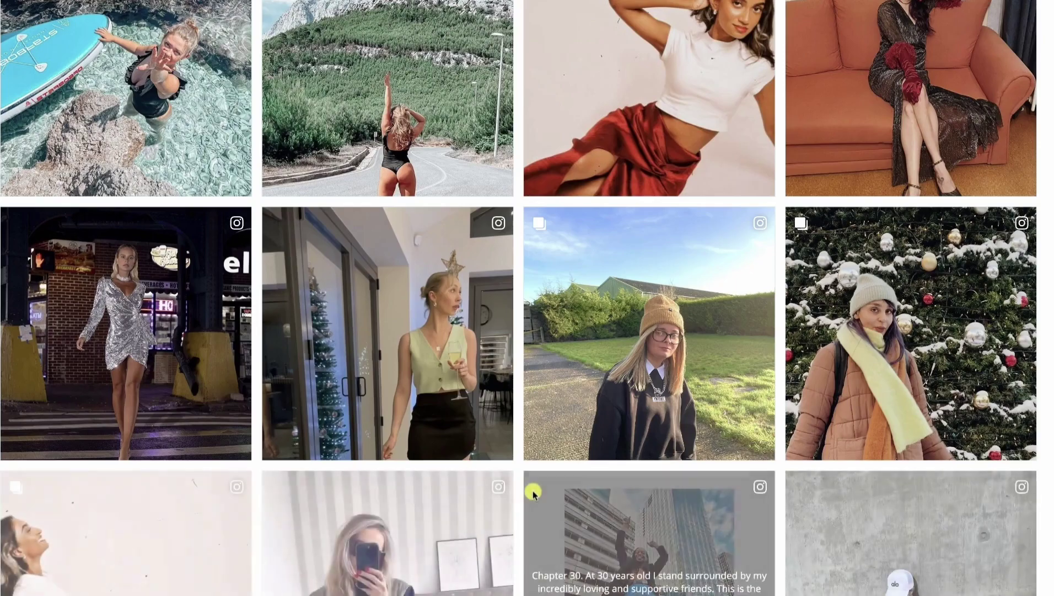
pyautogui.scroll(-4, 534, 492)
pyautogui.scroll(-5, 533, 492)
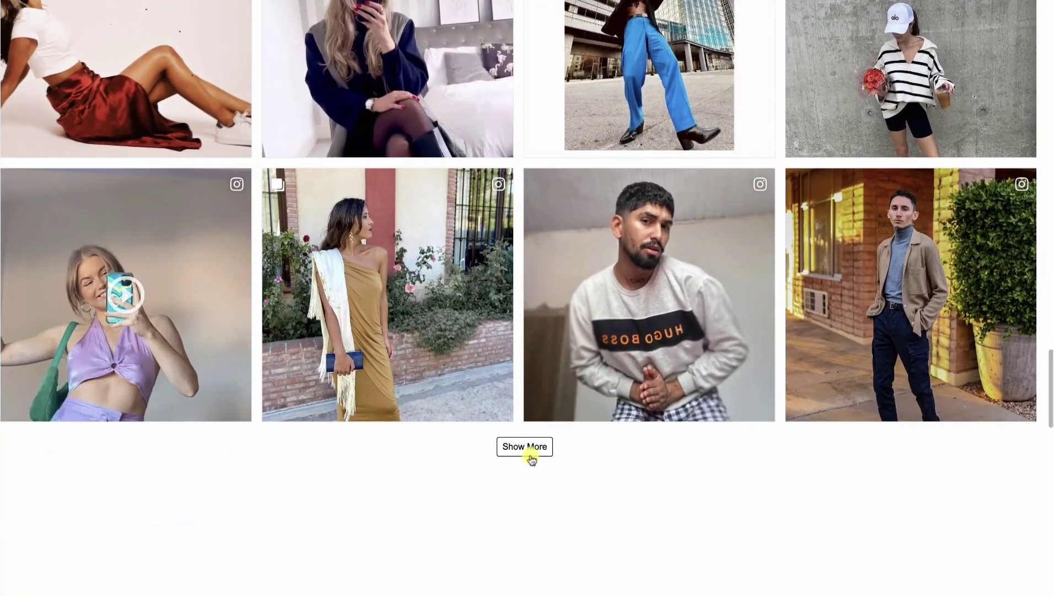
pyautogui.click(531, 459)
pyautogui.scroll(1, 532, 448)
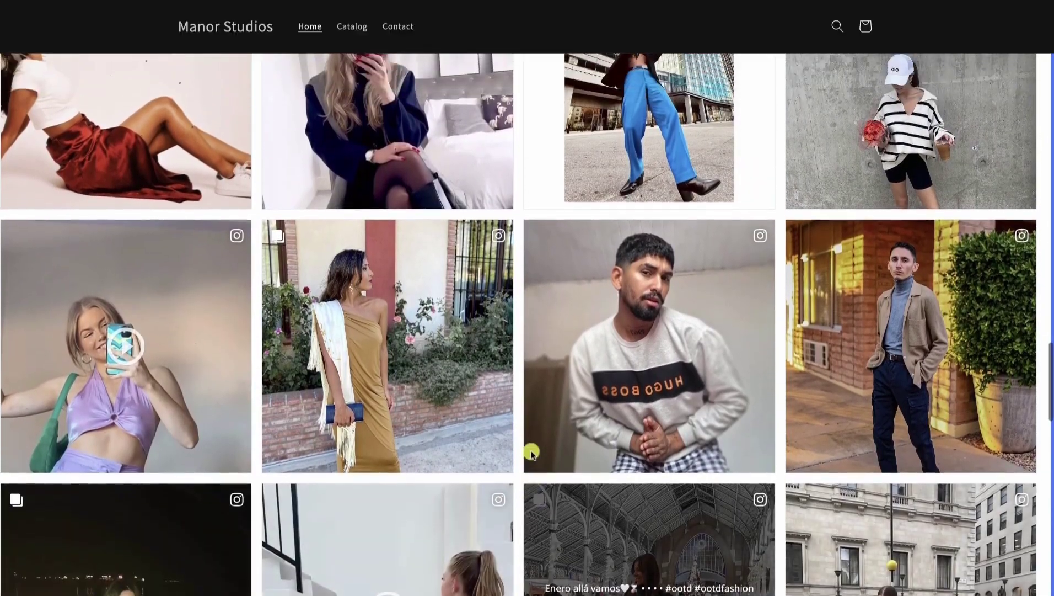
pyautogui.click(859, 388)
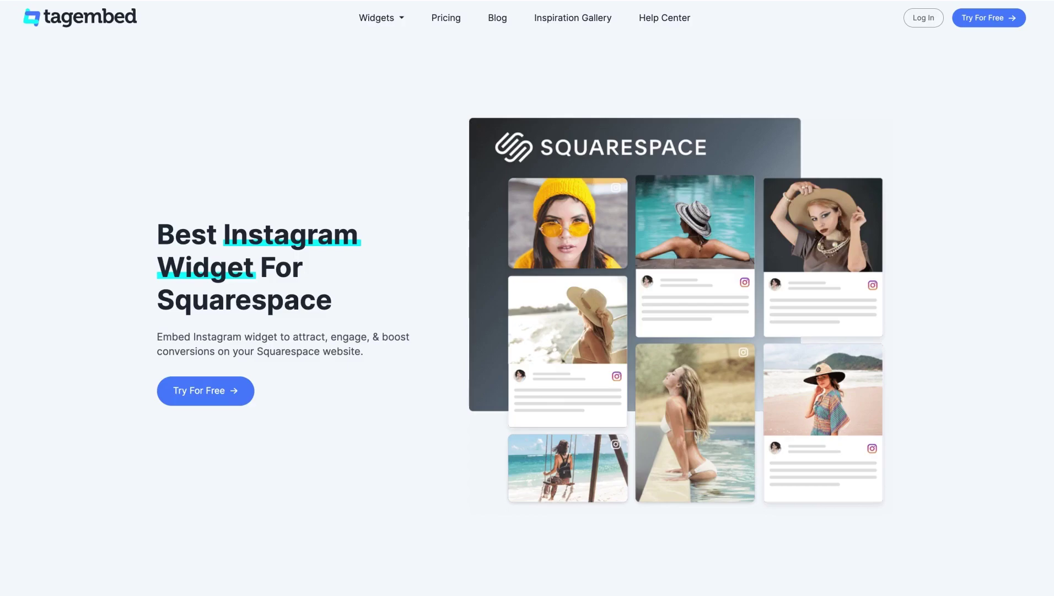
# Step: Scroll through Tagembed's 'Best Instagram Widget For Squarespace' landing page
pyautogui.scroll(-1, 527, 298)
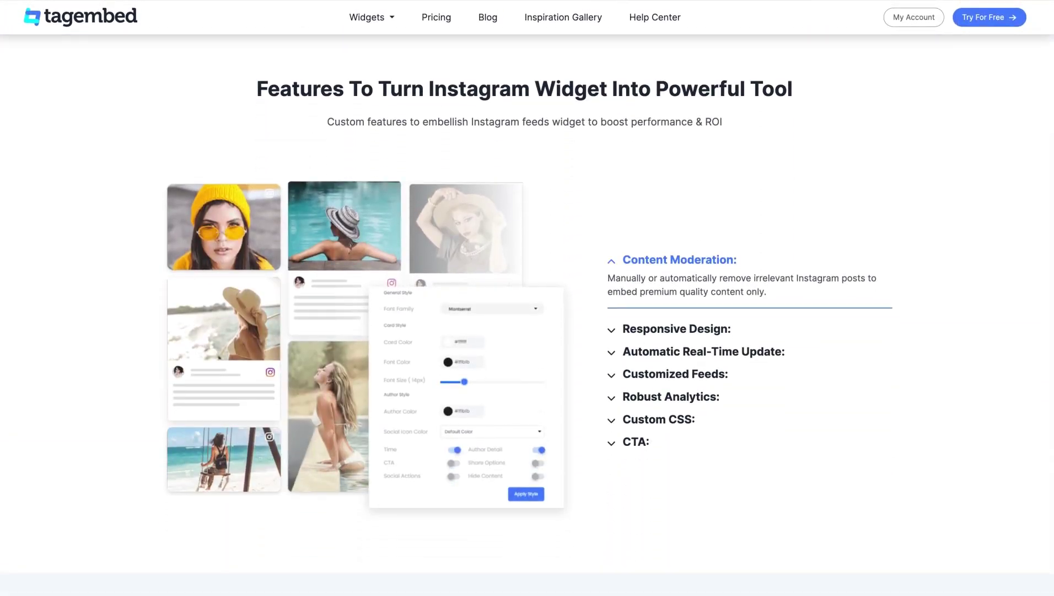
pyautogui.scroll(-10, 527, 314)
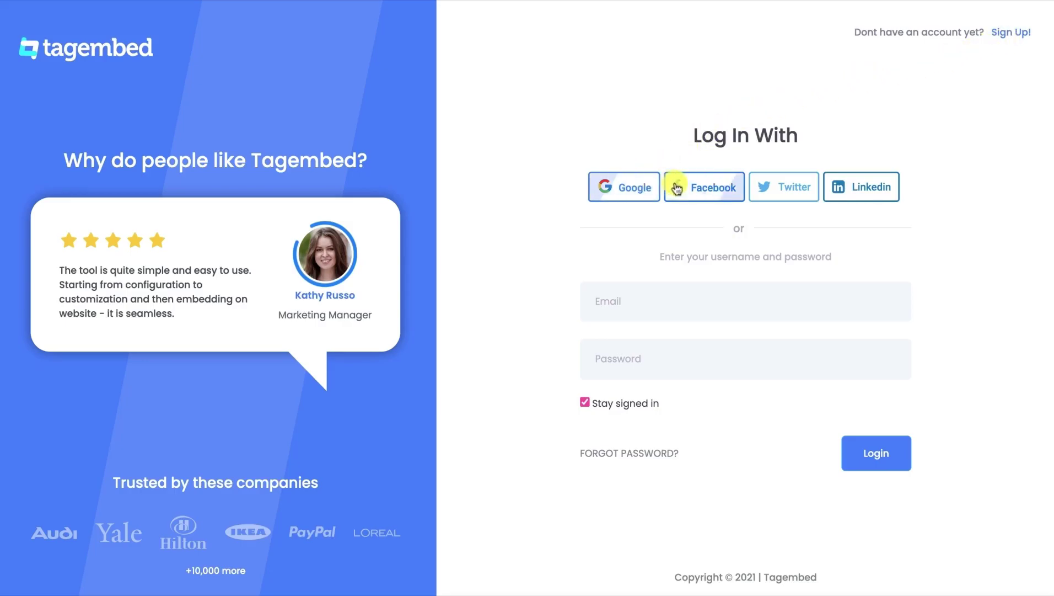
# Step: Sign in with the account e-mail and password, then create a widget named 'Instagram Feed Widget'
pyautogui.click(656, 299)
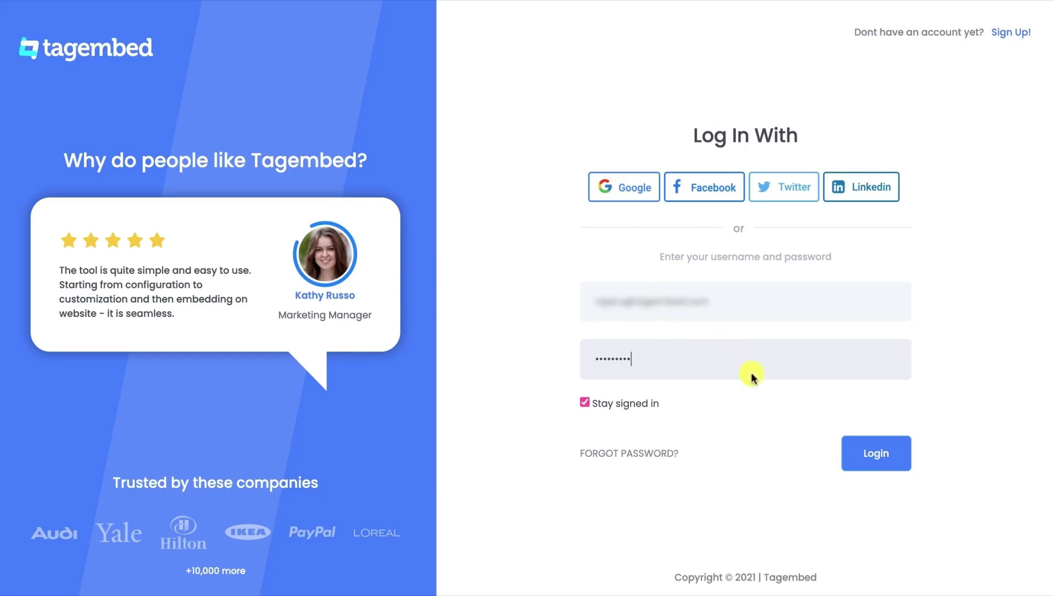
pyautogui.click(886, 455)
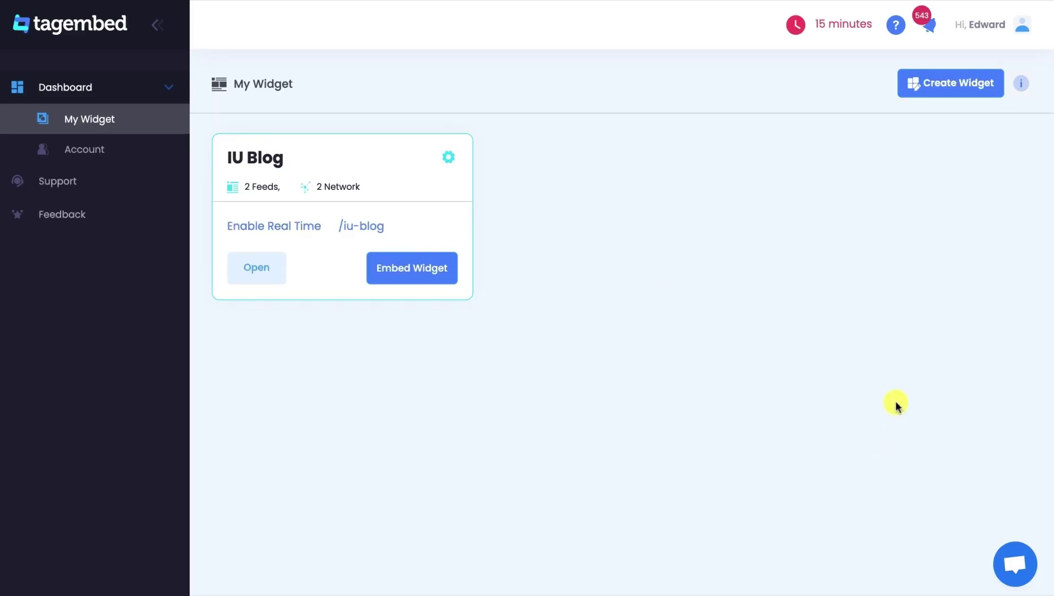
pyautogui.click(953, 95)
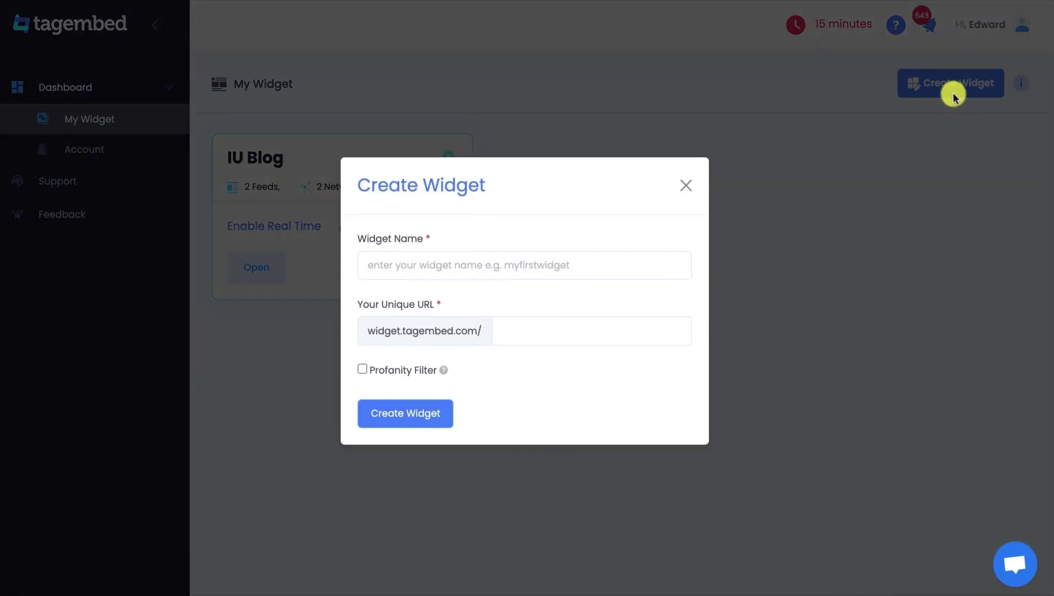
pyautogui.click(470, 263)
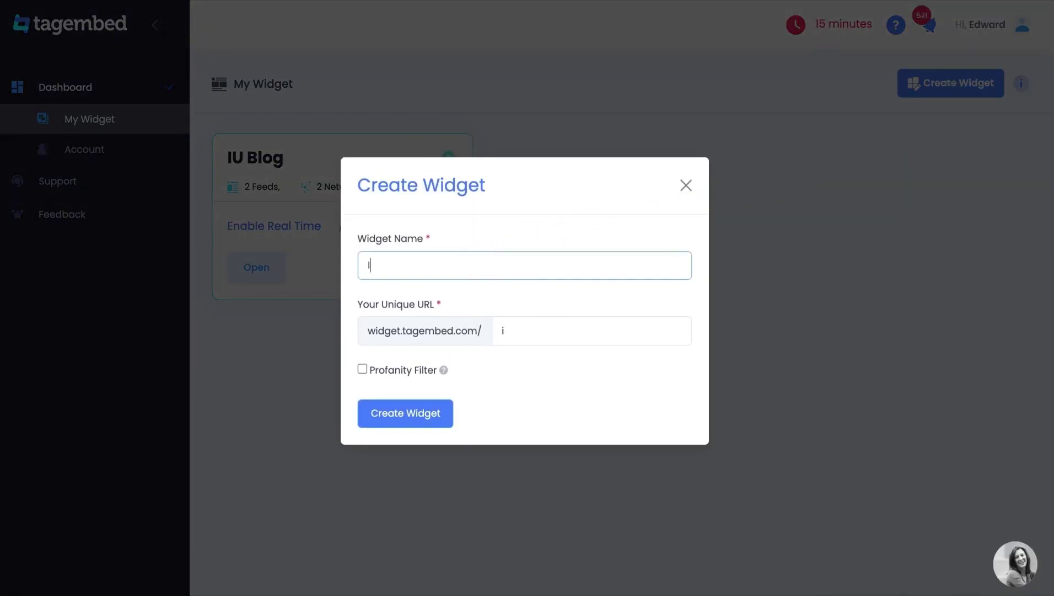
pyautogui.write('Instagram Feed Widget')
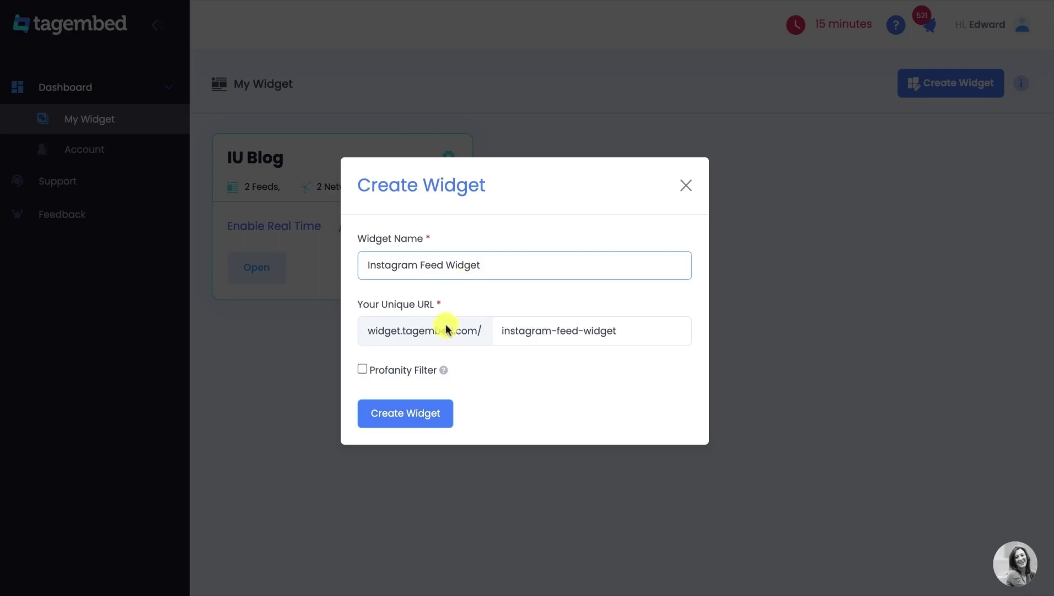
pyautogui.click(410, 412)
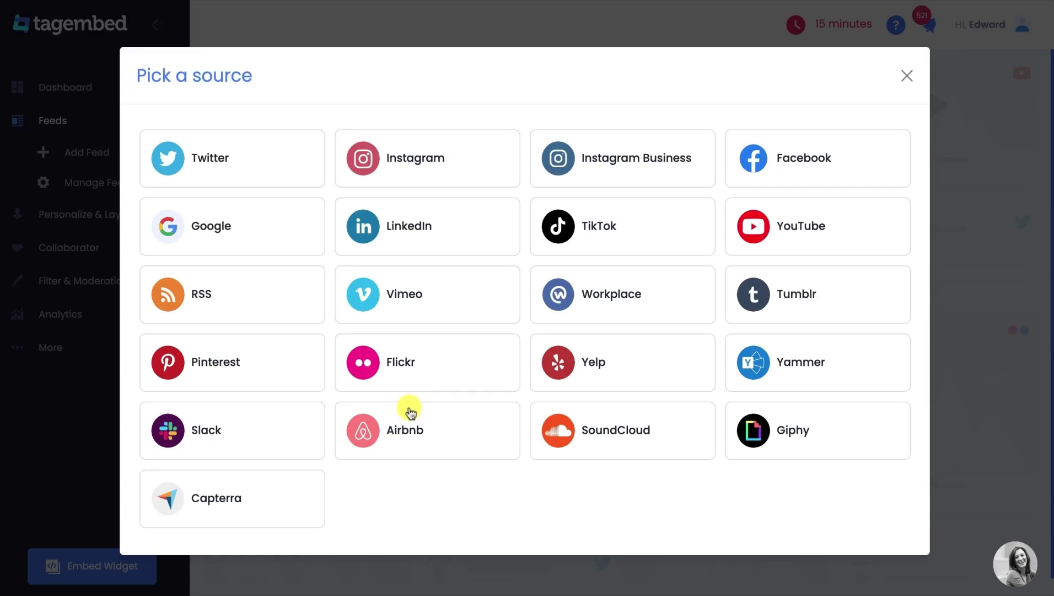
# Step: Create an Instagram Business hashtag feed for insta360, limited to posts with it in the caption
pyautogui.click(632, 185)
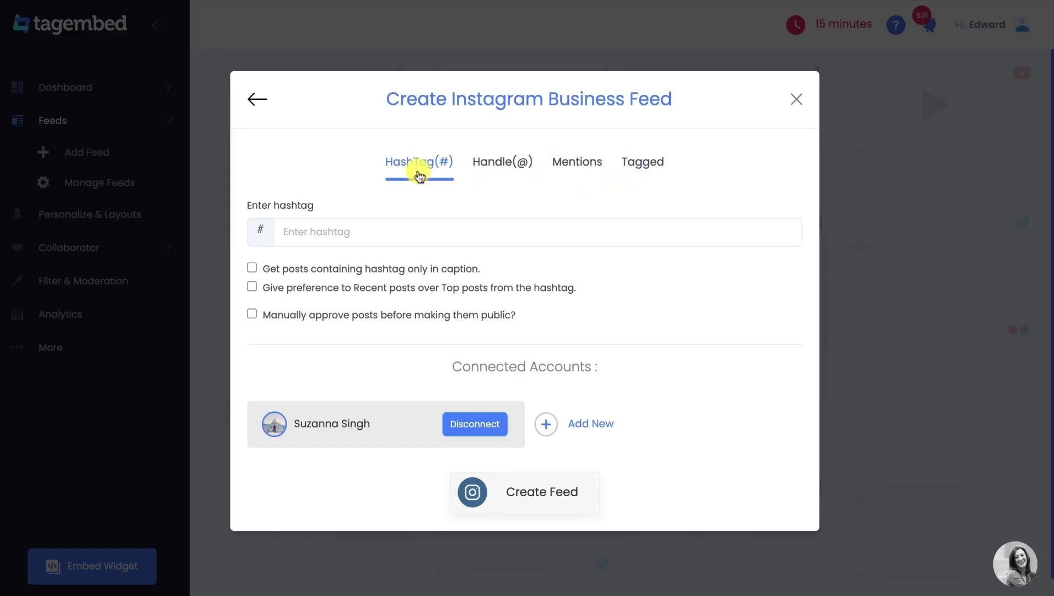
pyautogui.click(313, 232)
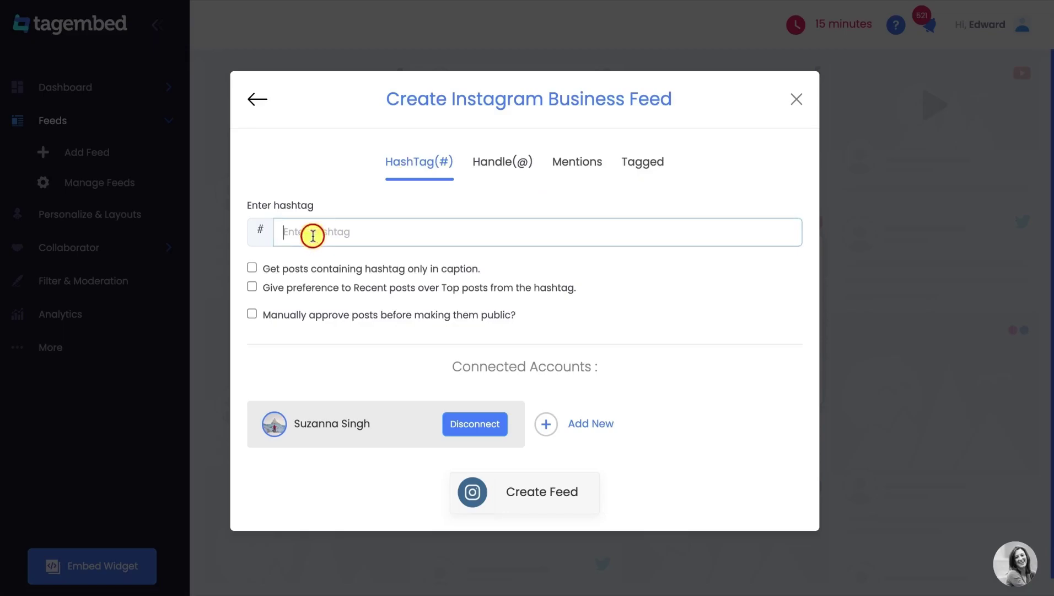
pyautogui.write('insta360')
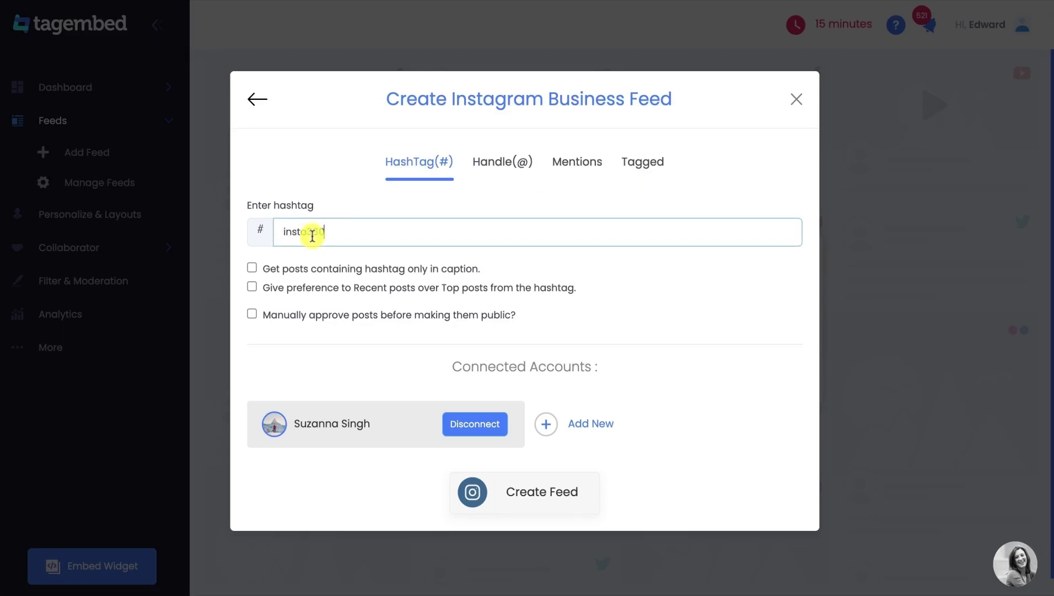
pyautogui.click(253, 268)
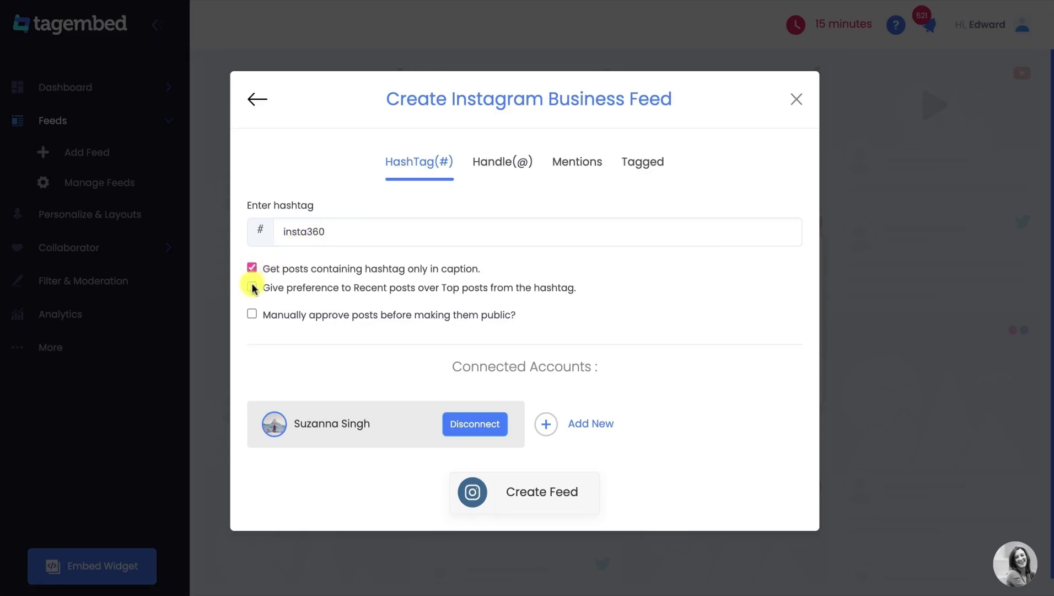
pyautogui.click(526, 489)
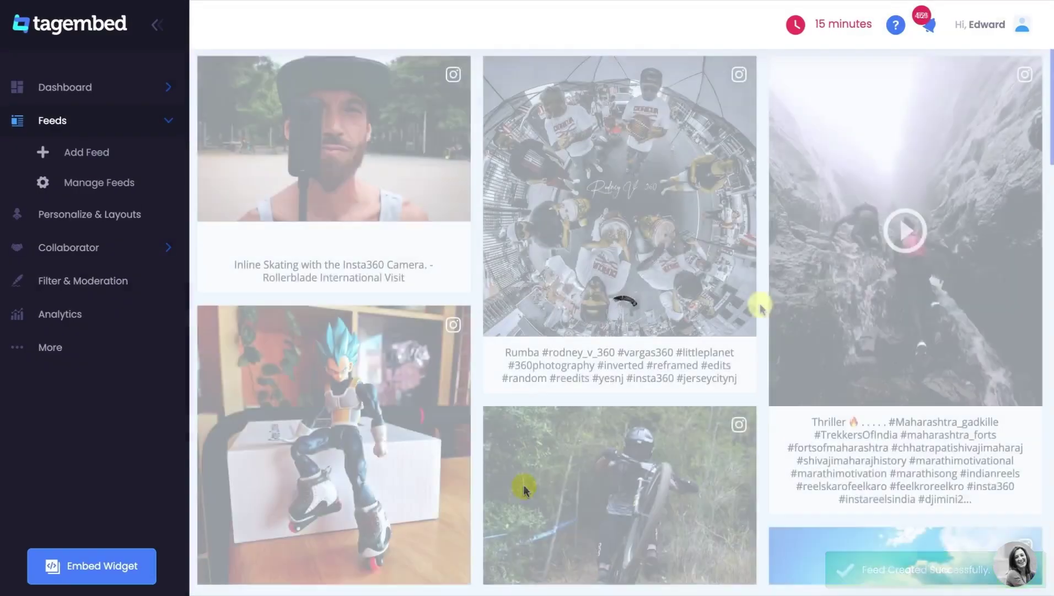
# Step: Make the skating Vegeta figure post private, then check the Private and Public post lists
pyautogui.scroll(-1, 760, 305)
pyautogui.scroll(-10, 760, 307)
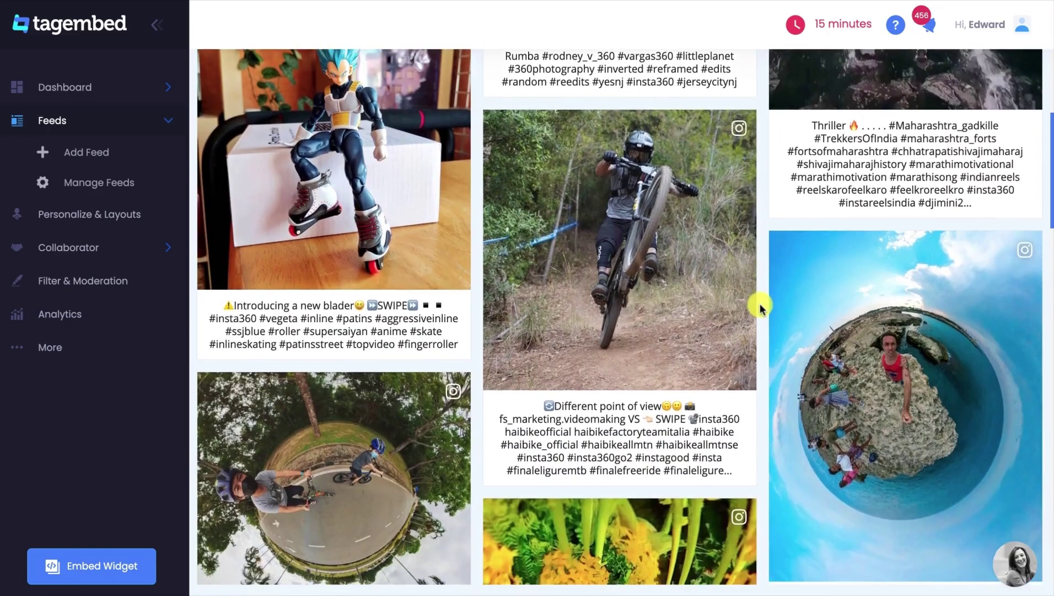
pyautogui.scroll(-2, 760, 308)
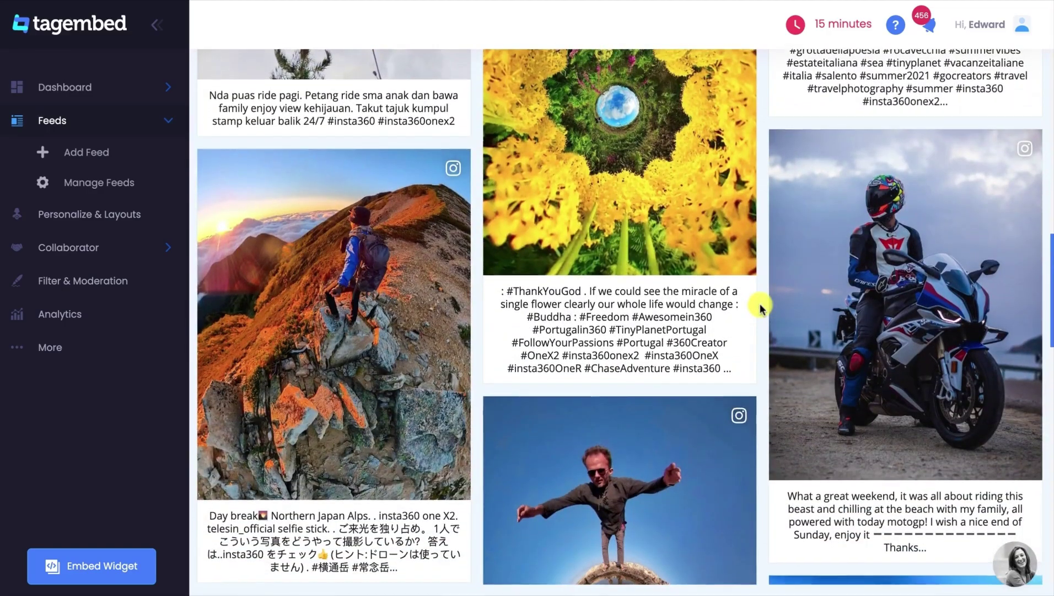
pyautogui.scroll(15, 760, 308)
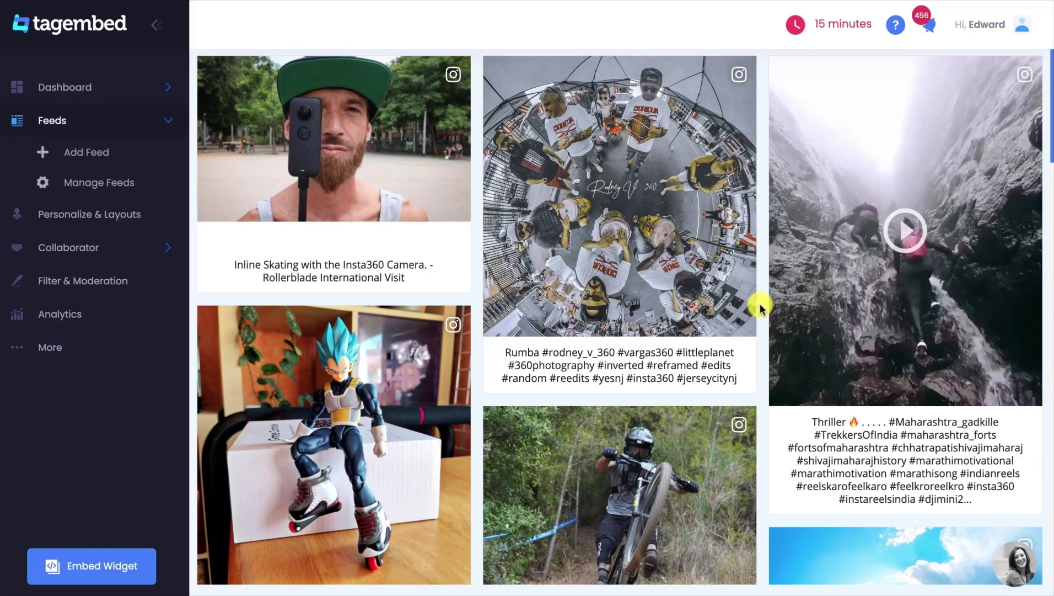
pyautogui.click(134, 284)
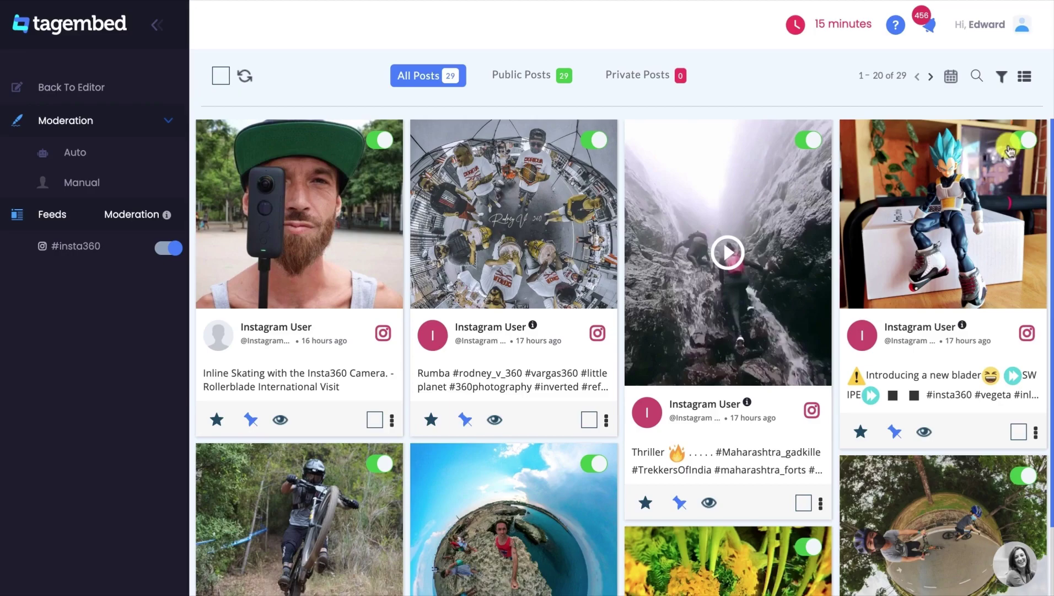
pyautogui.click(1020, 146)
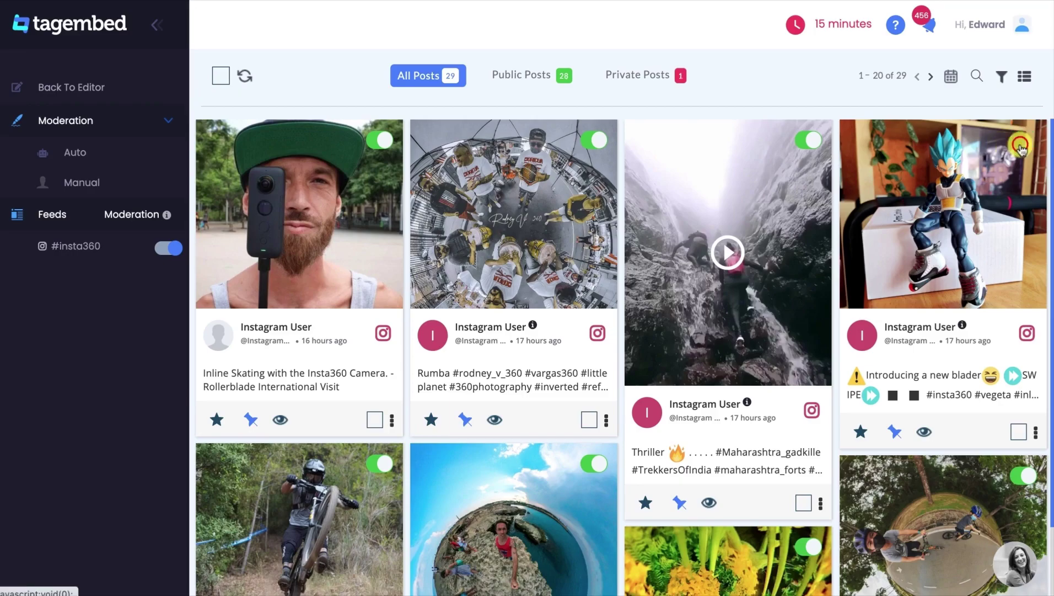
pyautogui.click(648, 83)
pyautogui.click(535, 76)
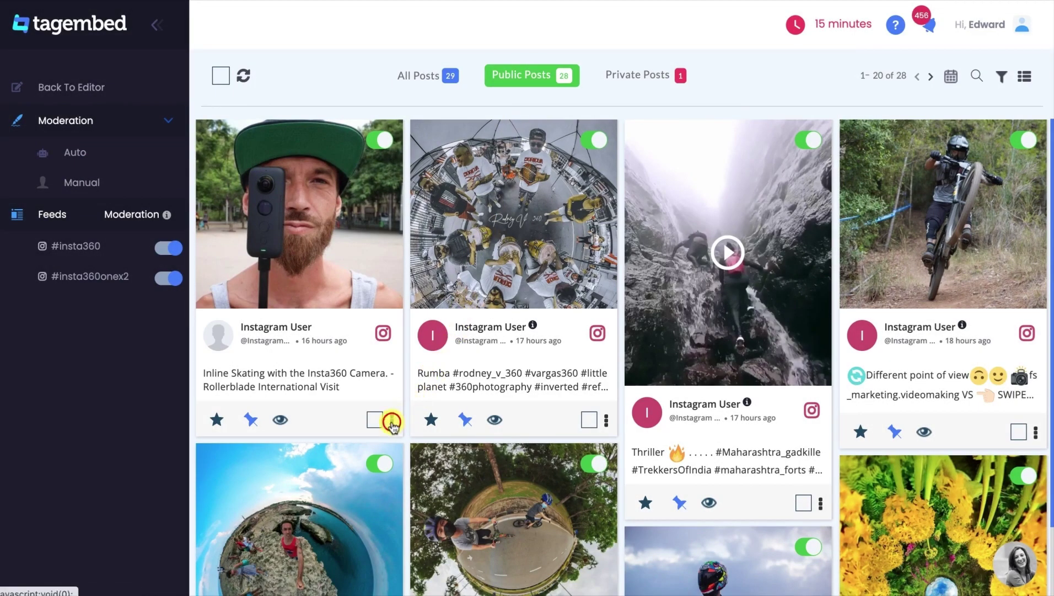
# Step: Give the inline skating post an enabled red Buy Now CTA to the Amazon Insta360 page, and test the link
pyautogui.click(391, 422)
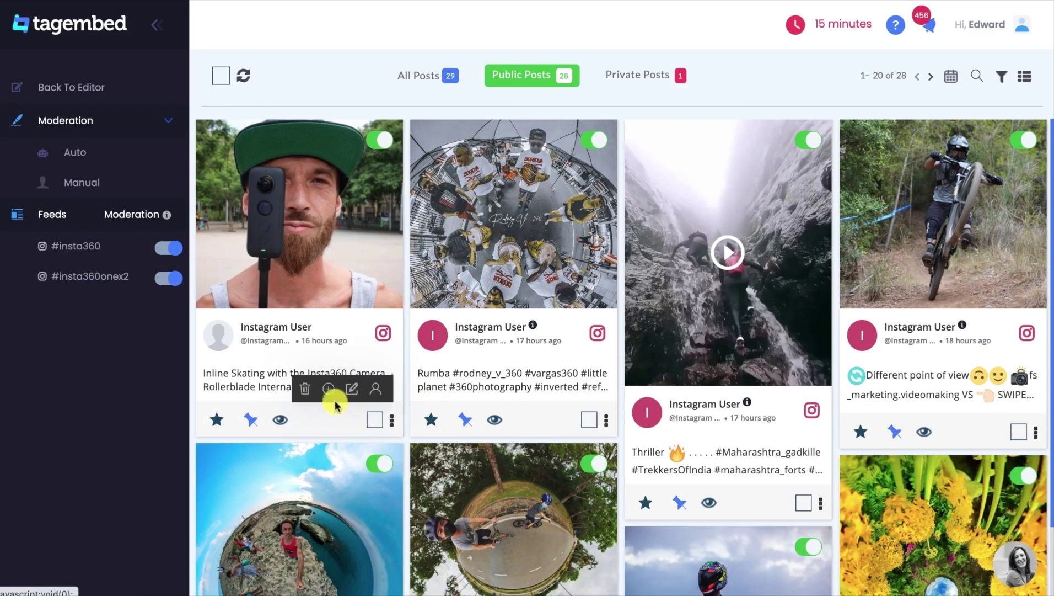
pyautogui.click(329, 393)
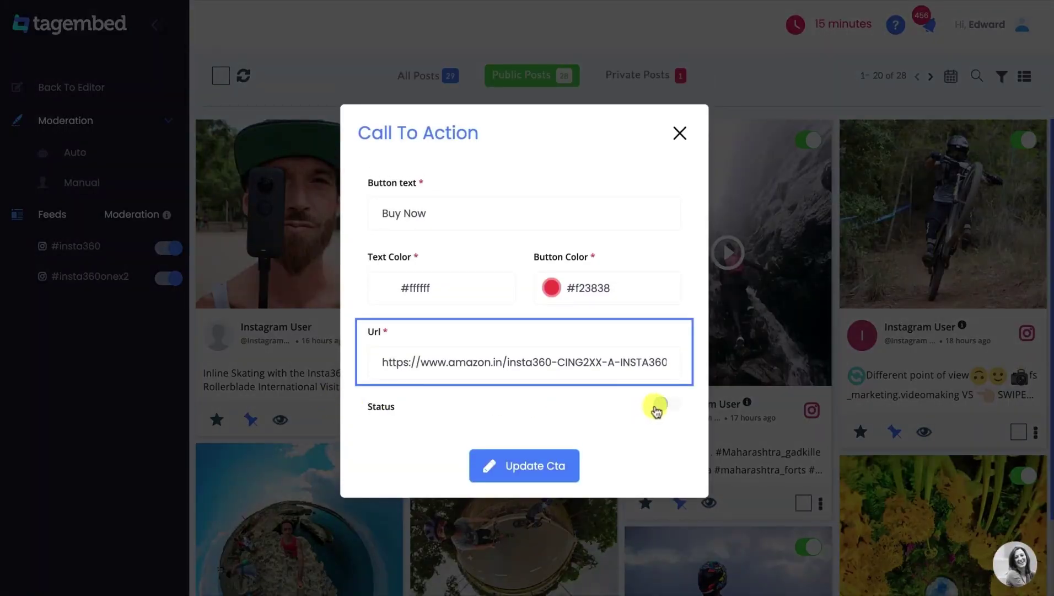
pyautogui.click(658, 404)
pyautogui.click(542, 466)
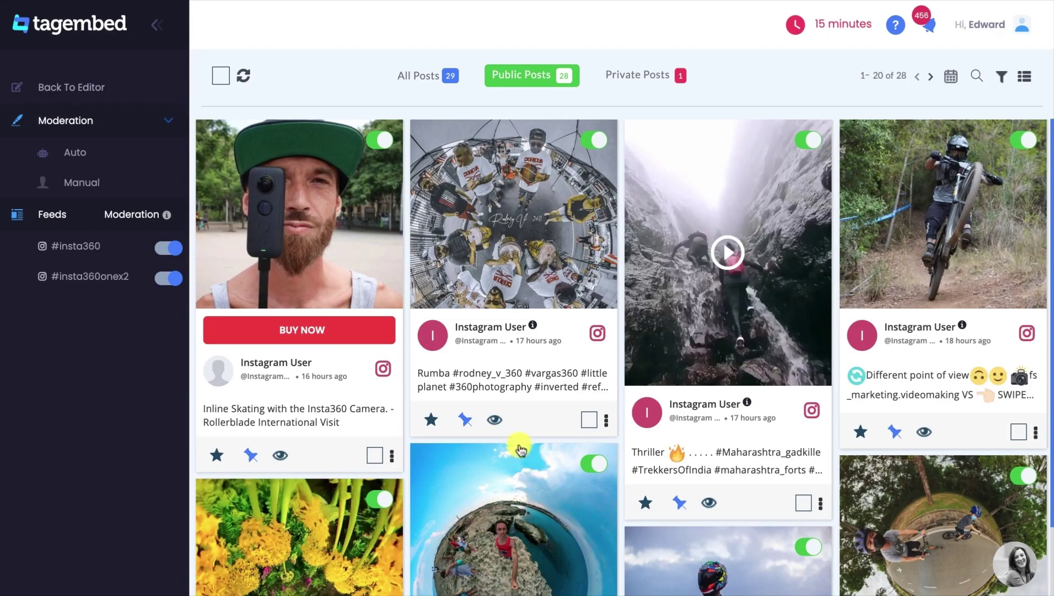
pyautogui.click(319, 336)
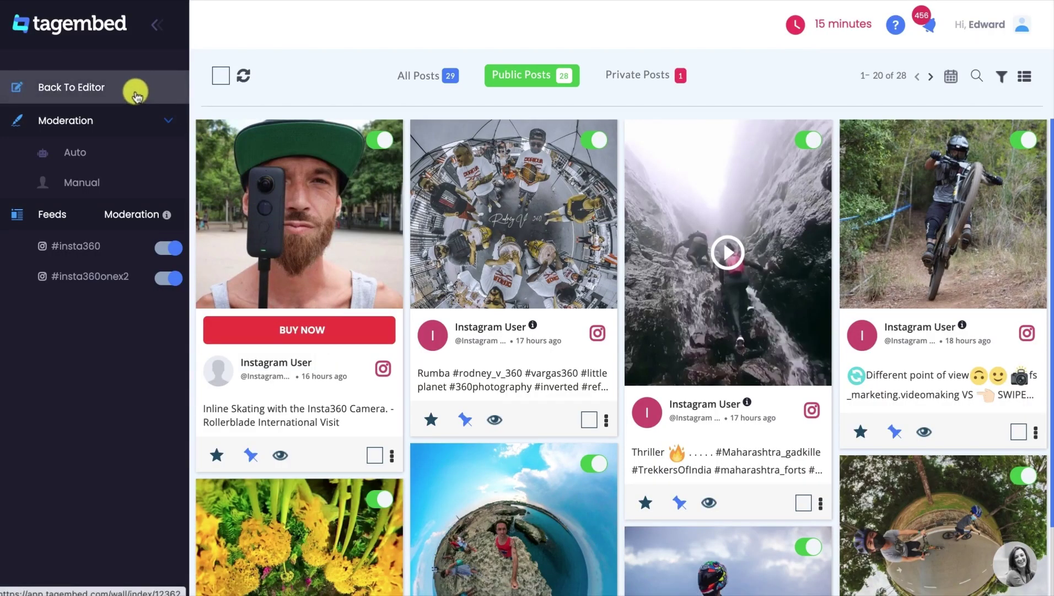
# Step: Return to the feed editor and bring up the widget's Personalize & Layouts options
pyautogui.click(135, 93)
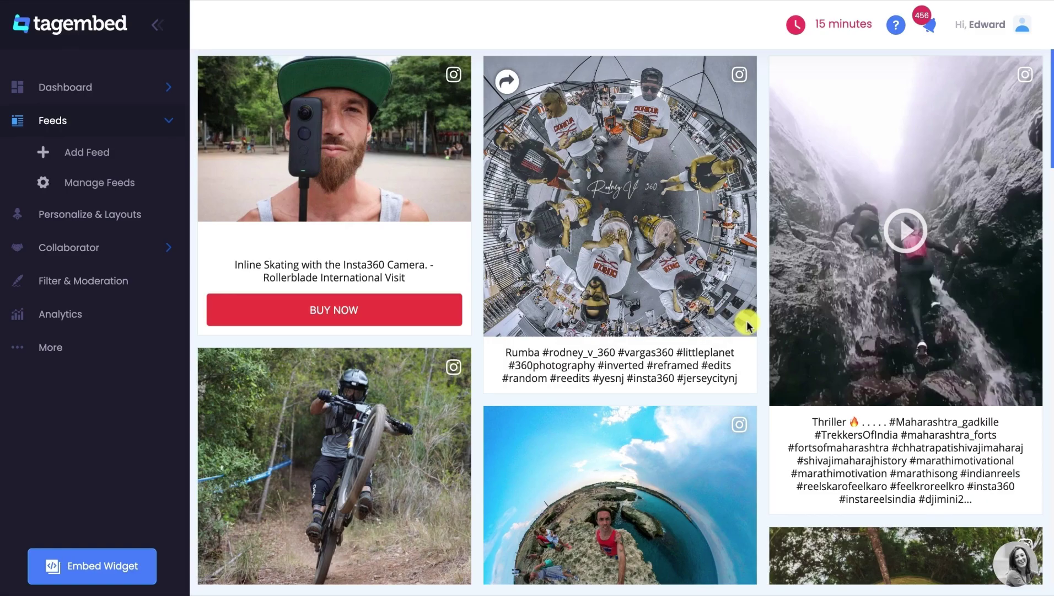
pyautogui.click(144, 215)
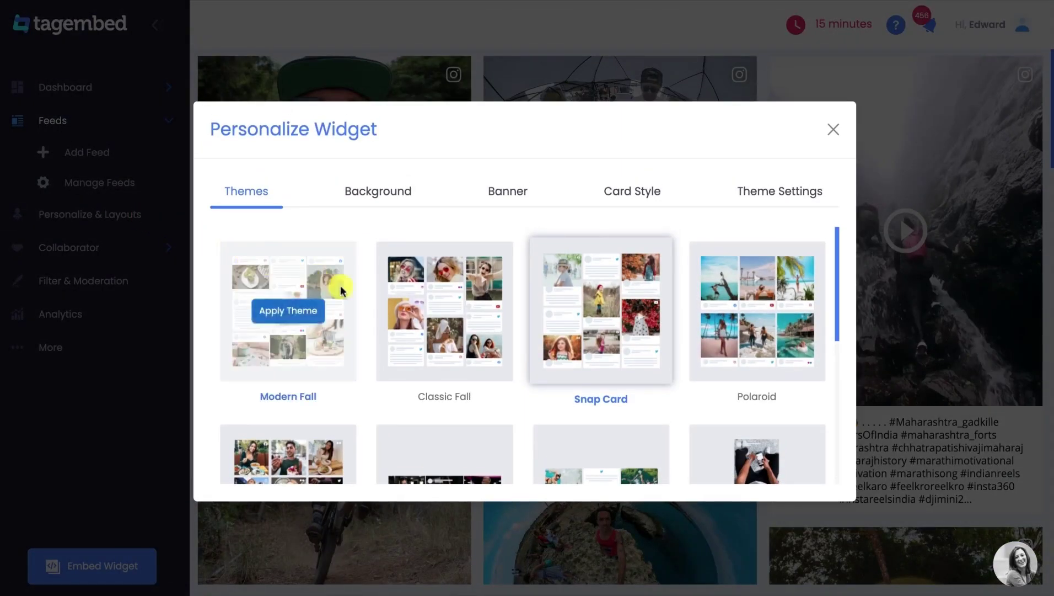
pyautogui.scroll(-3, 517, 386)
pyautogui.moveTo(518, 370)
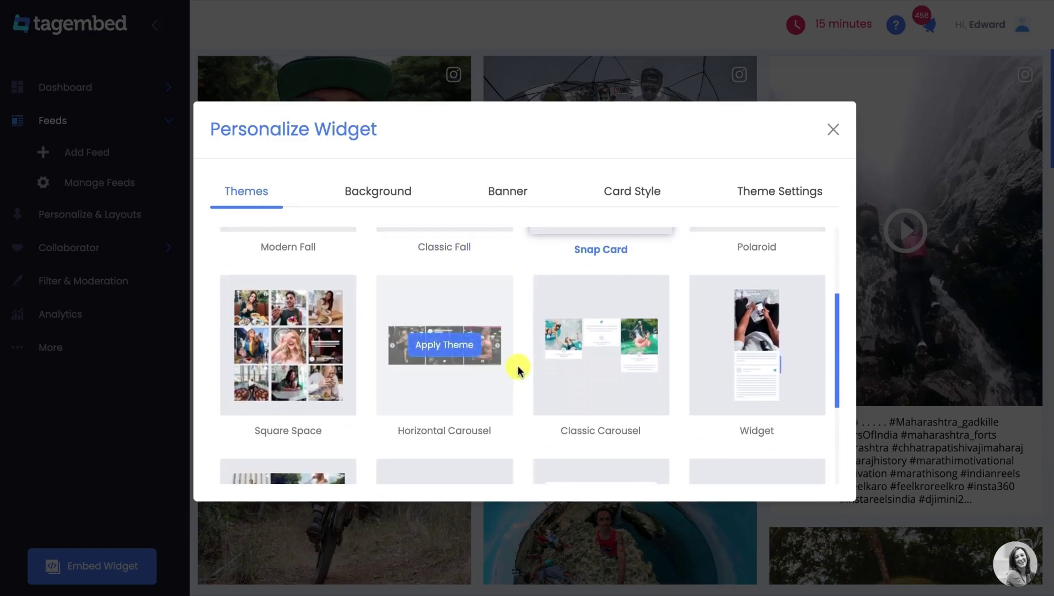
pyautogui.scroll(-3, 518, 369)
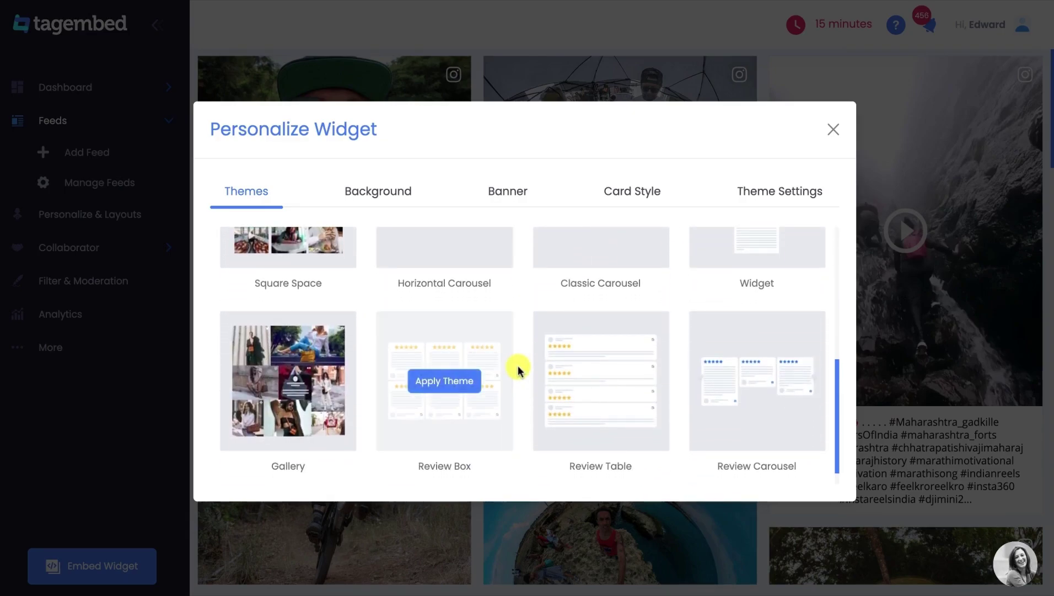
# Step: Review the Background, Banner designs, banner image upload and Card Style options
pyautogui.click(395, 198)
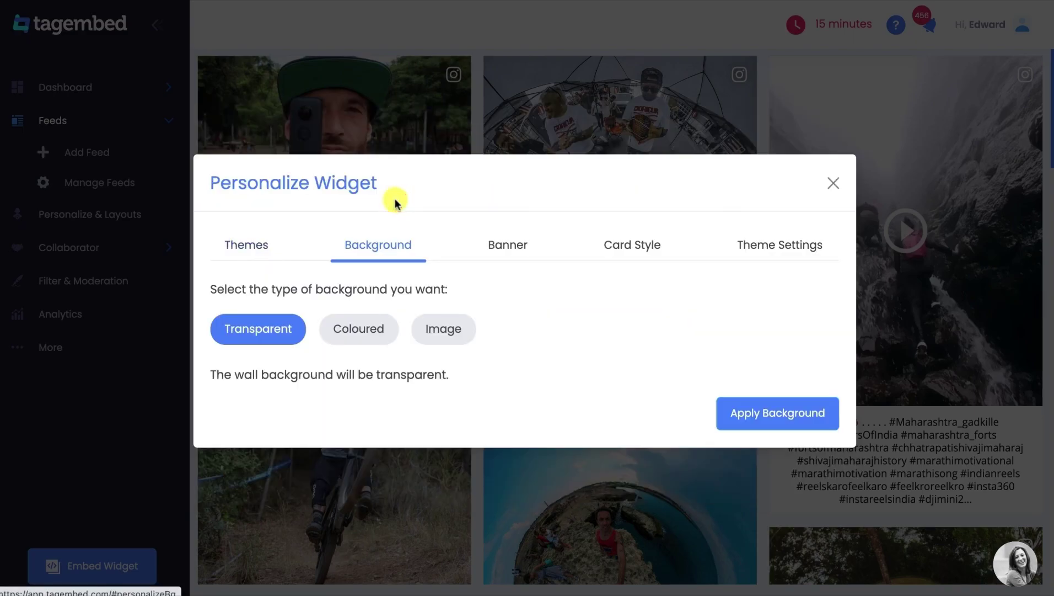
pyautogui.click(503, 245)
pyautogui.click(468, 345)
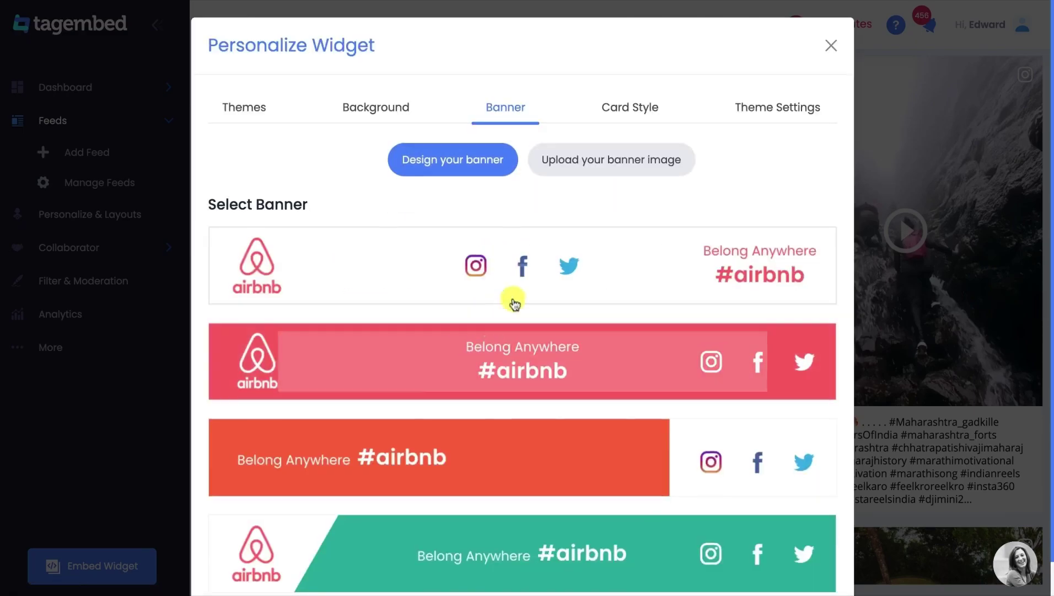
pyautogui.click(600, 166)
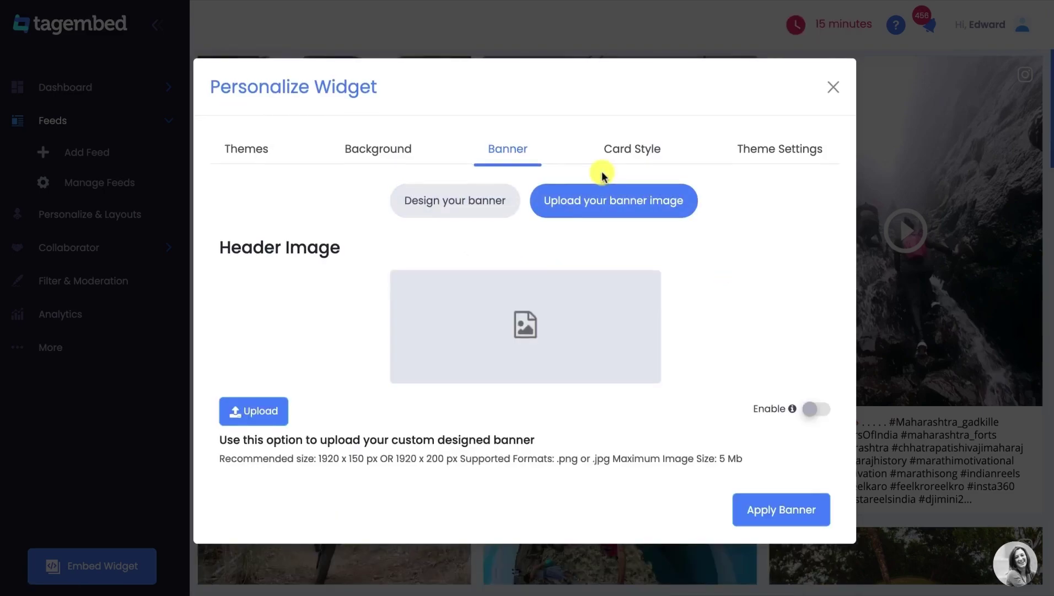
pyautogui.click(620, 156)
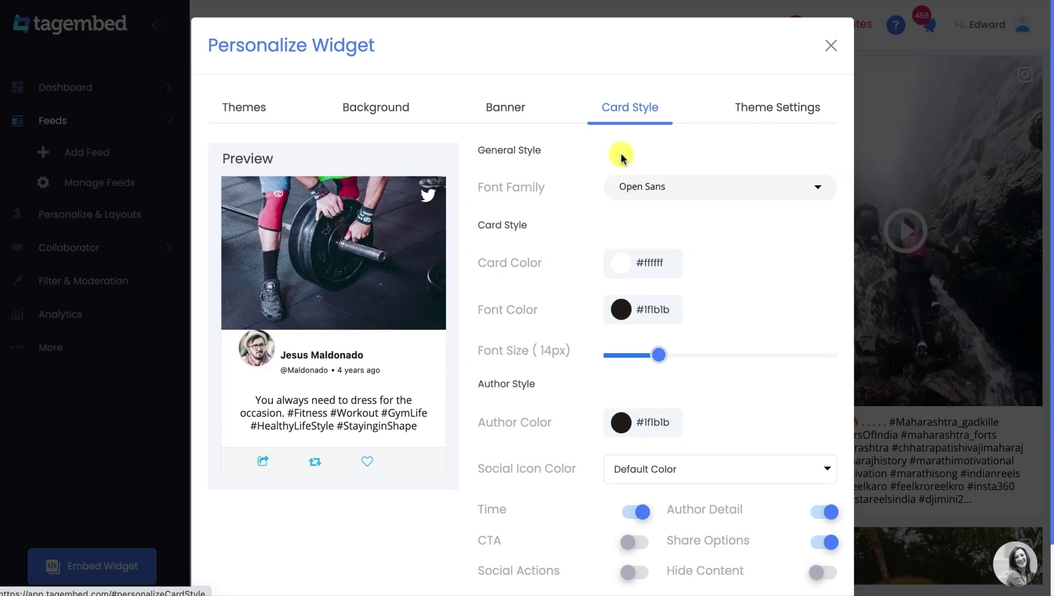
# Step: Lower the Theme Settings Minimum Post Width to 250px and apply the settings
pyautogui.click(784, 99)
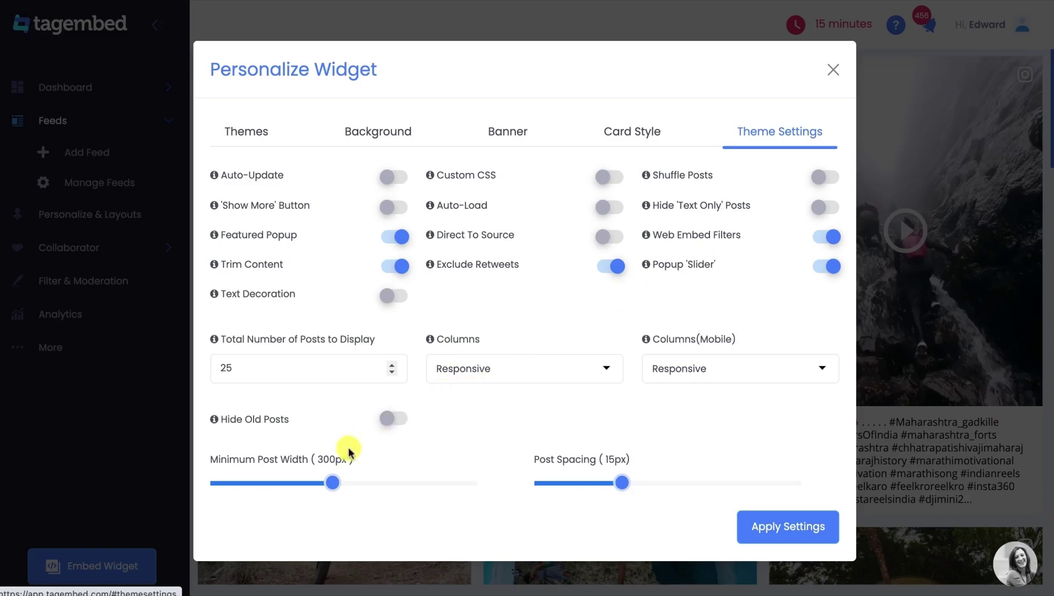
pyautogui.moveTo(333, 482); pyautogui.dragTo(295, 483)
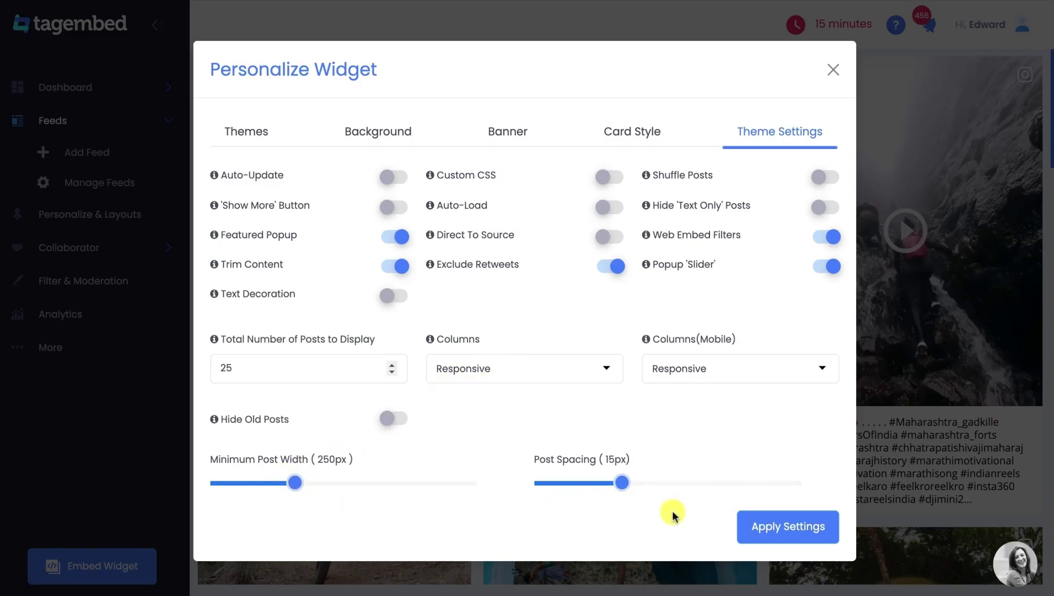
pyautogui.click(763, 529)
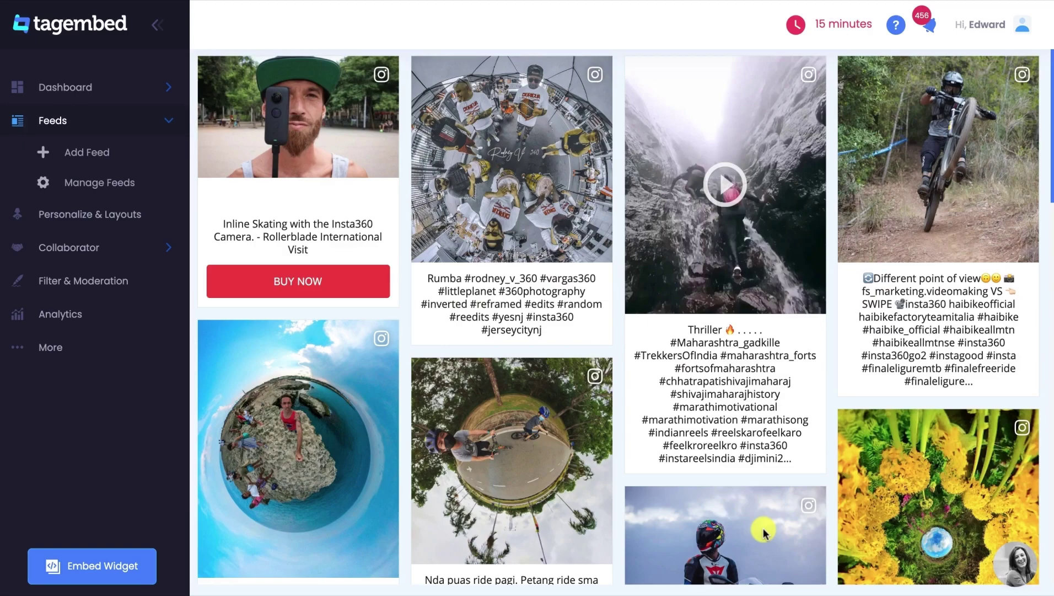
# Step: Copy the widget's Squarespace embed code from the Embed Widget options
pyautogui.scroll(-7, 764, 531)
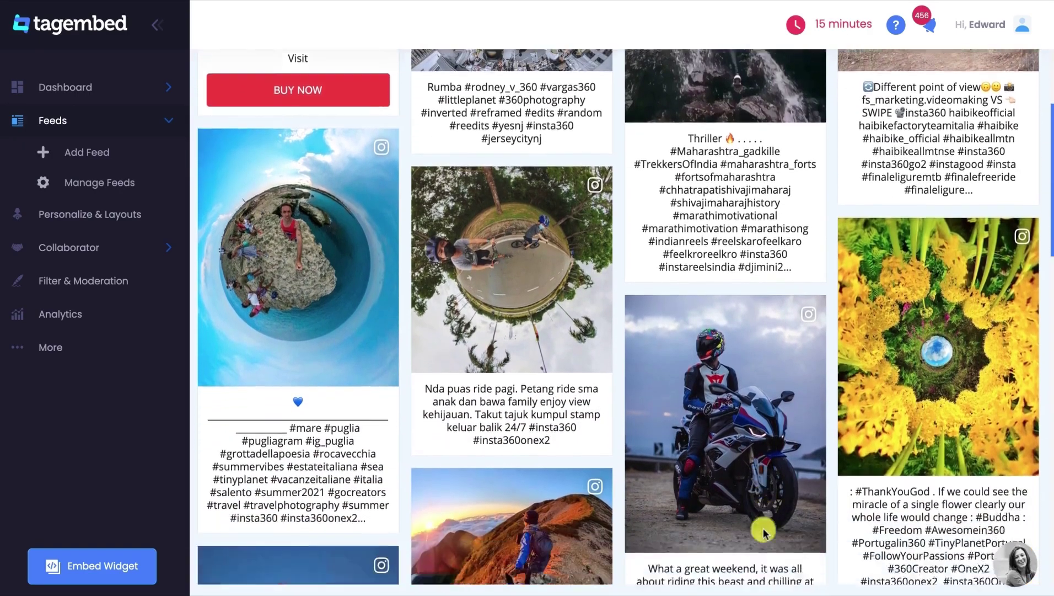
pyautogui.scroll(-1, 764, 530)
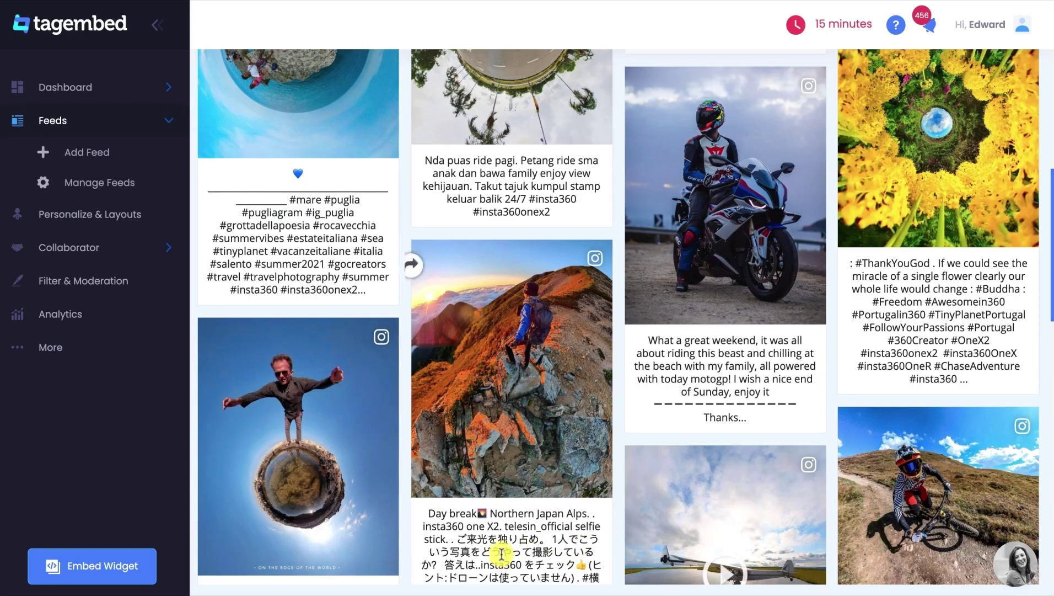
pyautogui.click(129, 580)
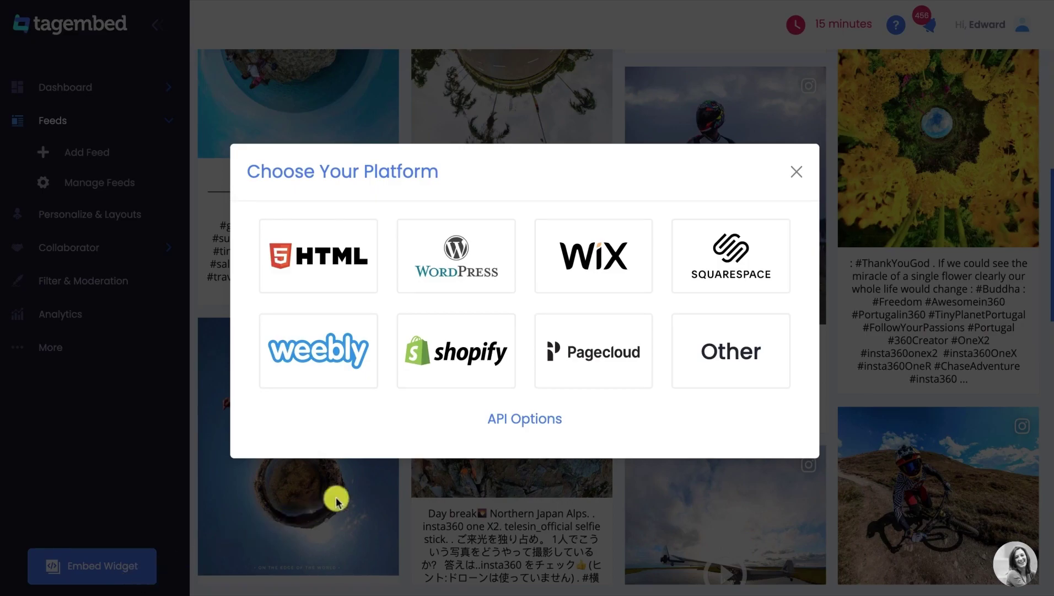
pyautogui.click(761, 277)
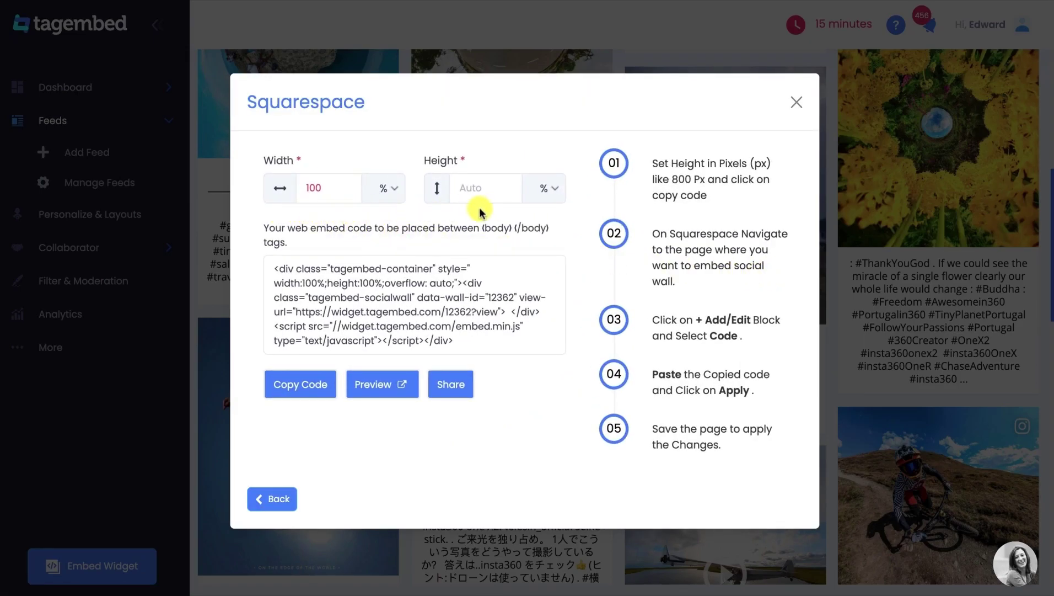
pyautogui.click(301, 388)
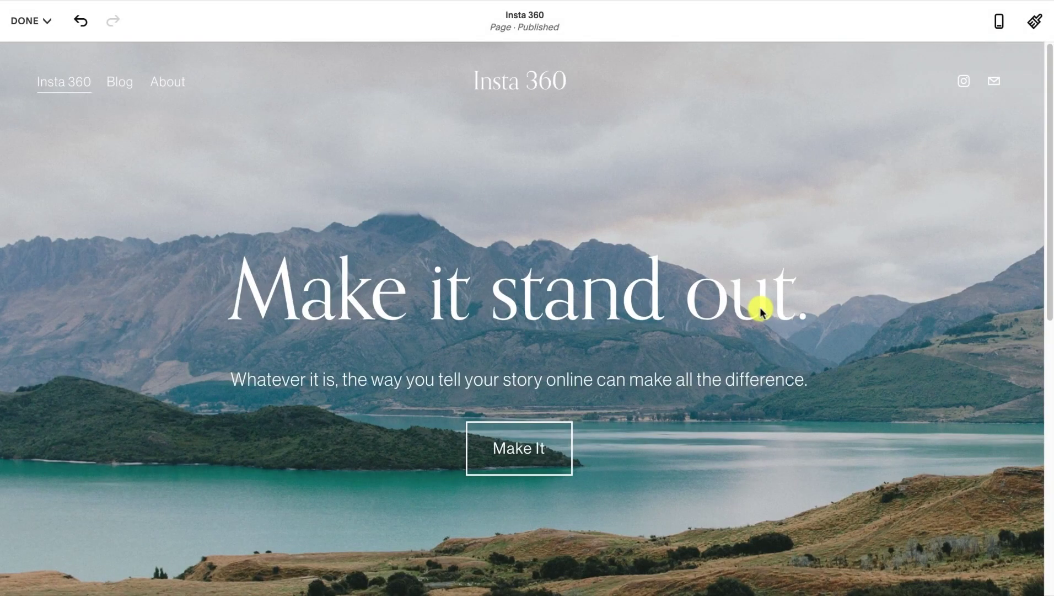
# Step: Add a Code block below the #insta360 heading and paste the Tagembed embed code
pyautogui.scroll(-8, 760, 307)
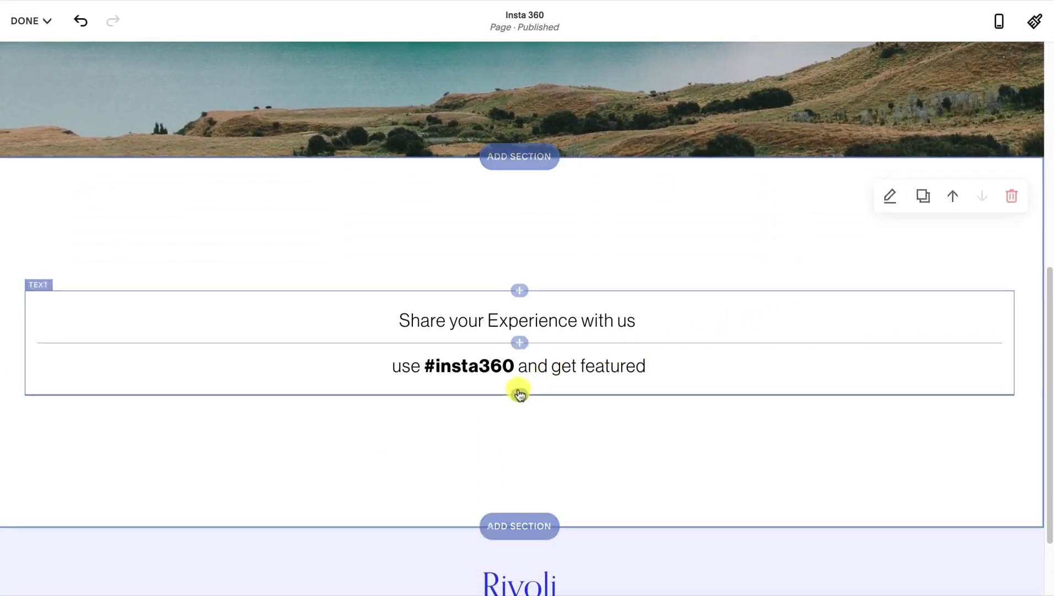
pyautogui.click(519, 393)
pyautogui.click(918, 488)
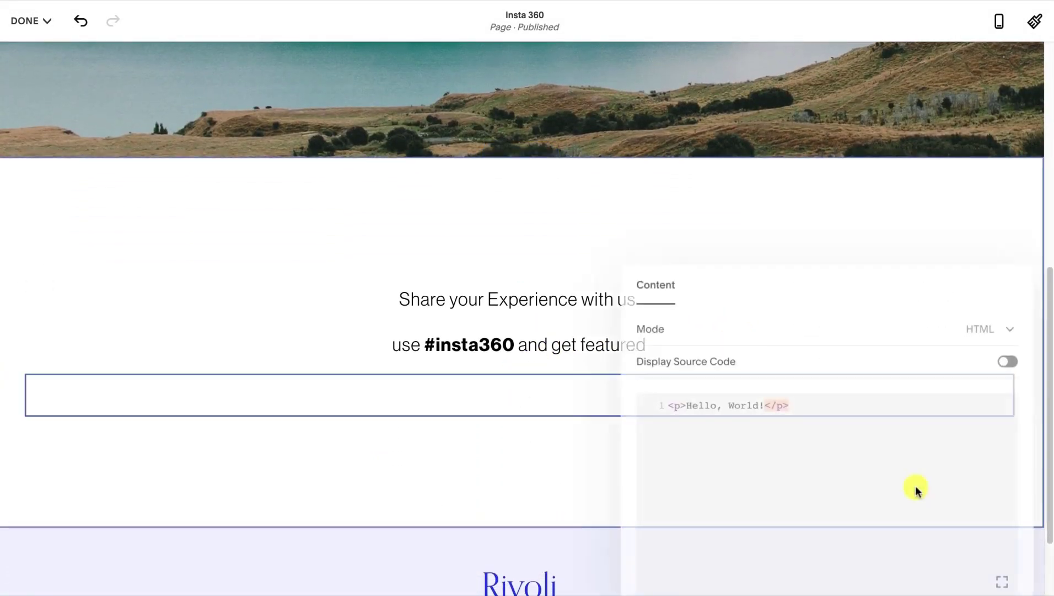
pyautogui.rightClick(914, 485)
pyautogui.click(855, 434)
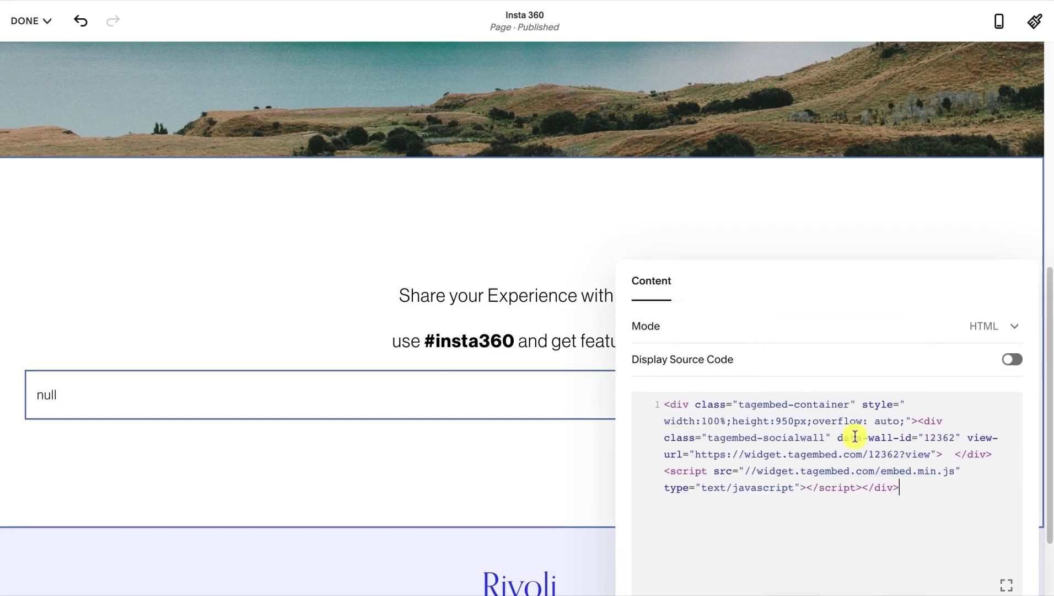
# Step: Save the page and preview the embedded Instagram wall full-screen on the site
pyautogui.click(27, 21)
pyautogui.click(25, 45)
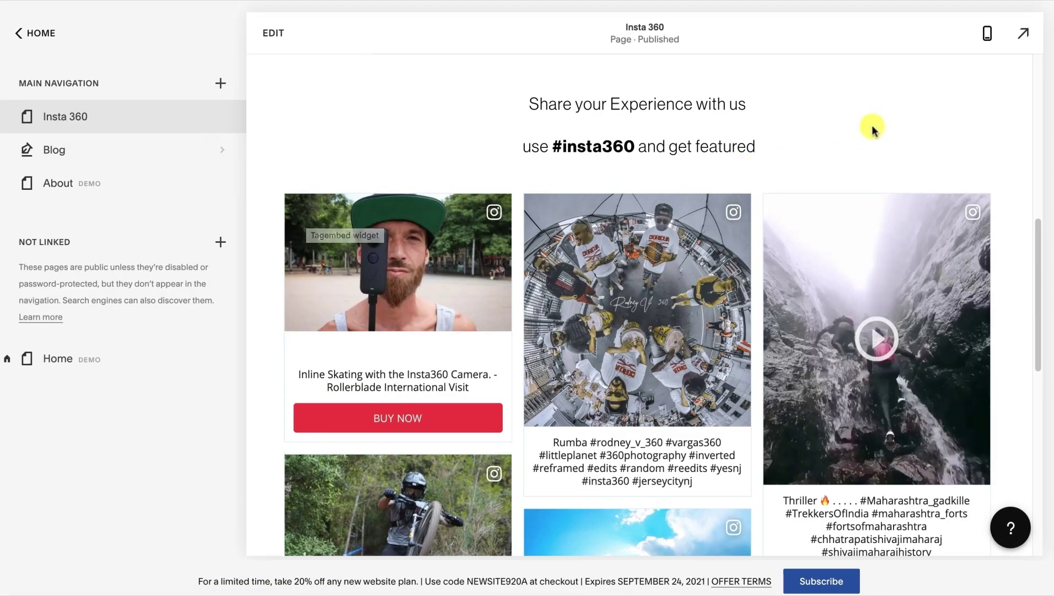
pyautogui.click(1023, 33)
pyautogui.scroll(-5, 957, 237)
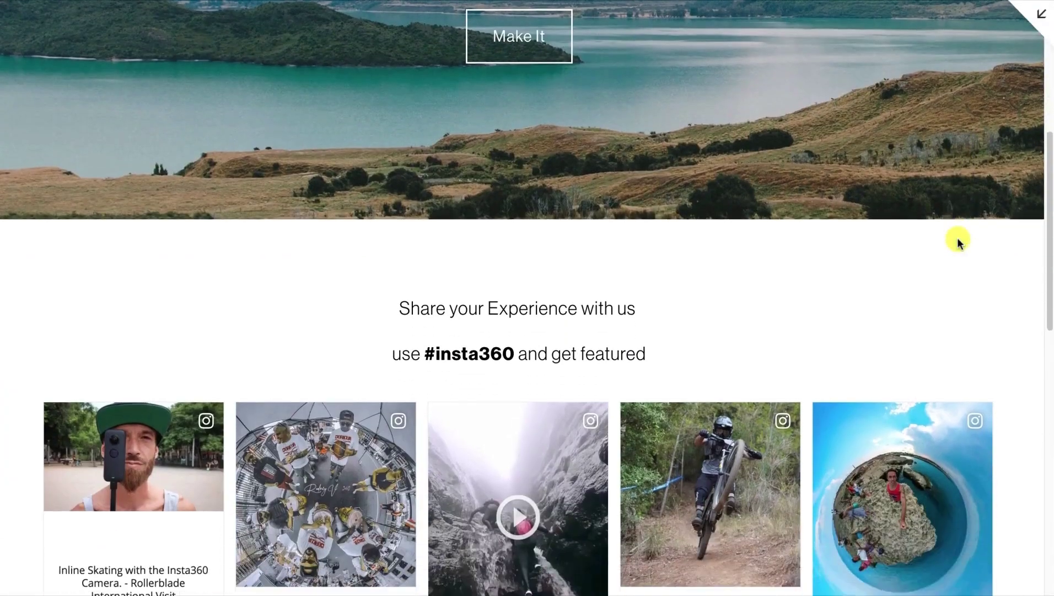
pyautogui.scroll(-4, 957, 237)
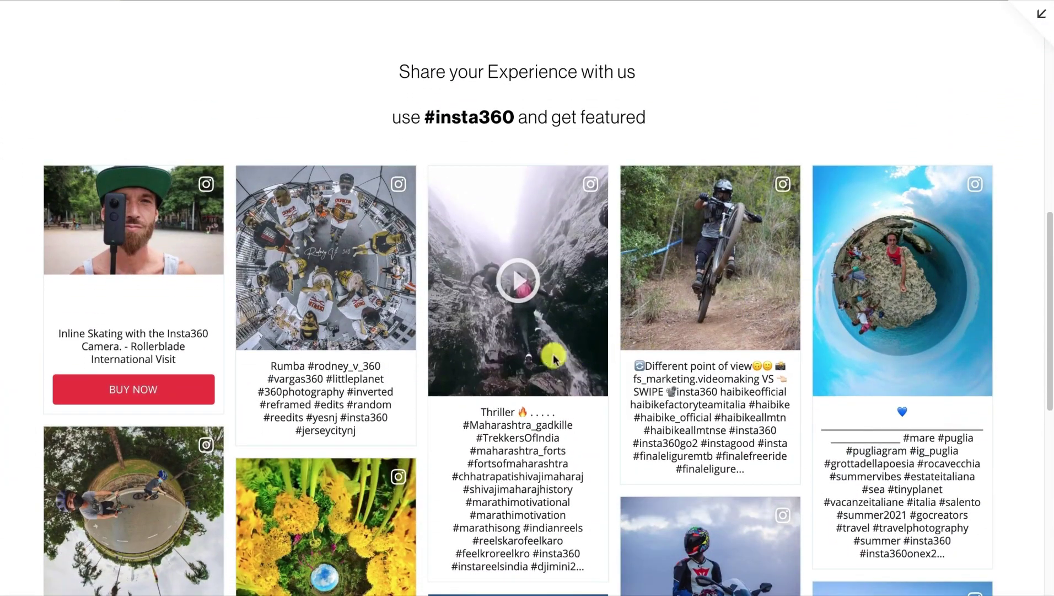
pyautogui.scroll(-3, 442, 369)
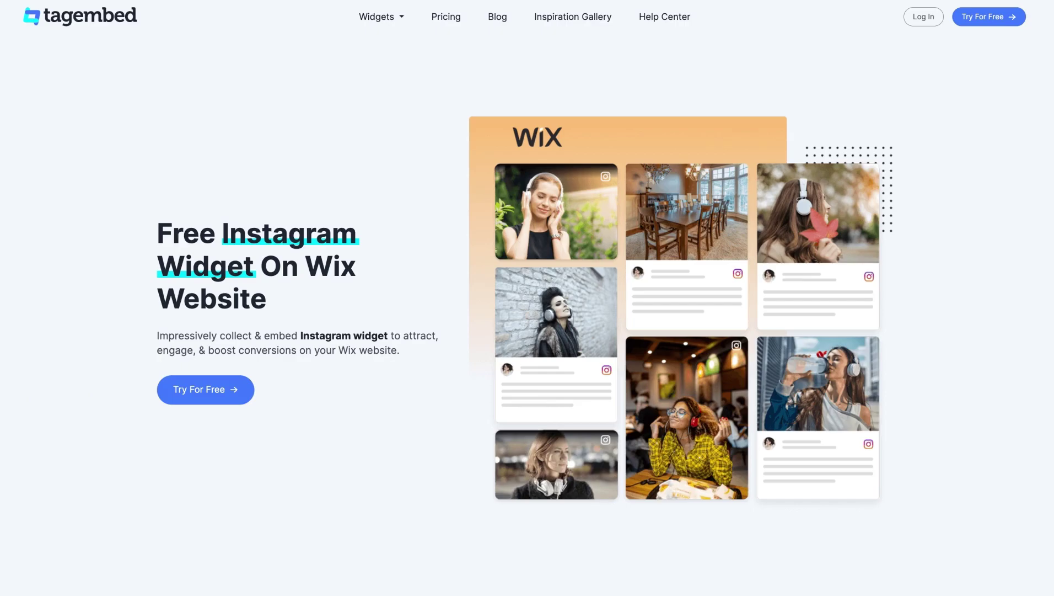
# Step: Scroll through Tagembed's Instagram widget for Wix page
pyautogui.scroll(-10, 527, 298)
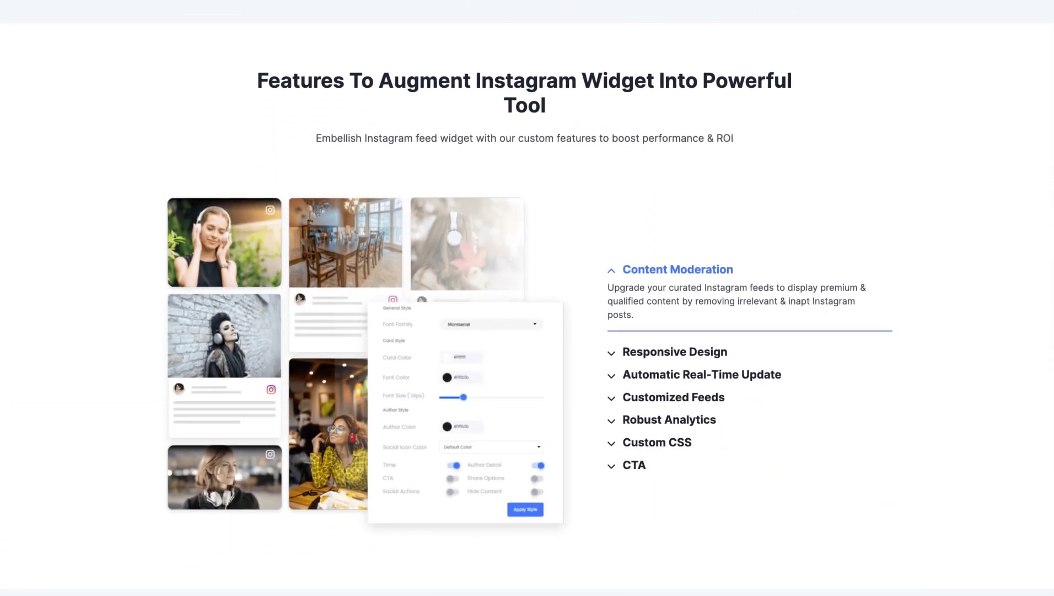
pyautogui.scroll(-15, 527, 297)
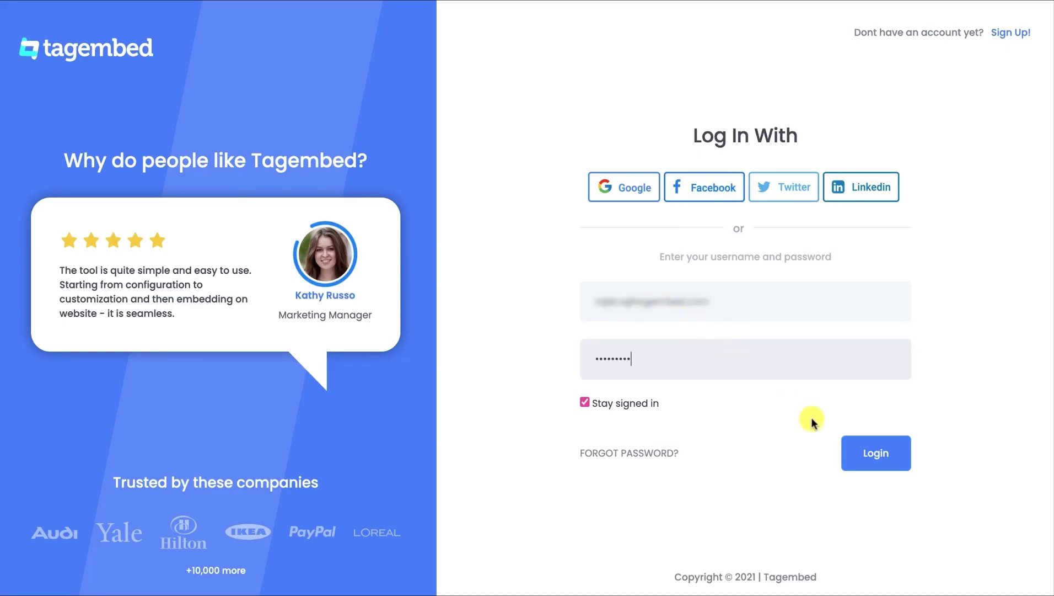
# Step: Log in and create a new widget named 'Instagram Feed Widget'
pyautogui.click(886, 453)
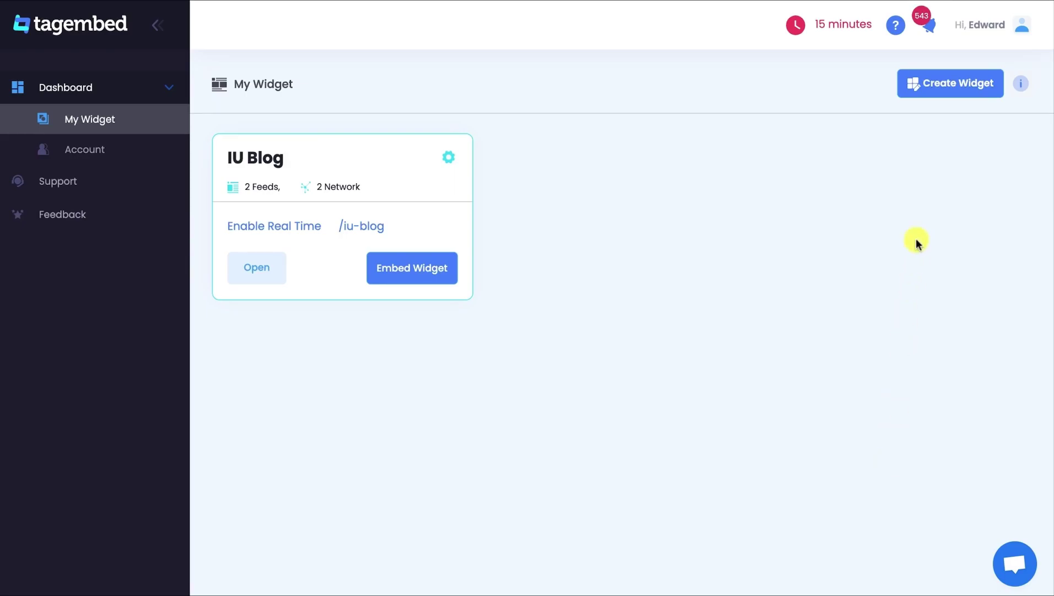
pyautogui.click(953, 95)
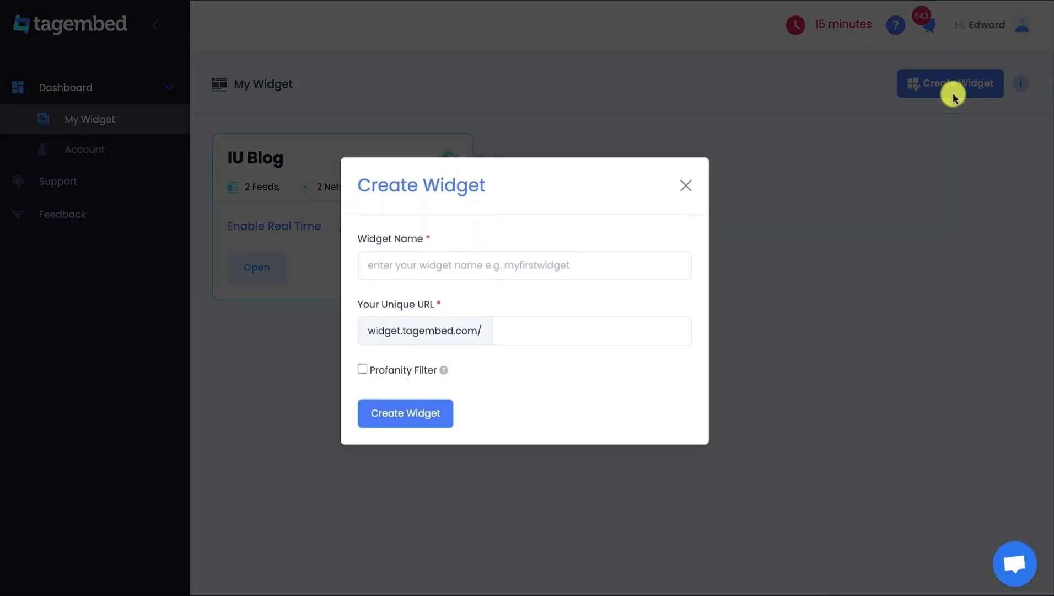
pyautogui.click(471, 264)
pyautogui.write('Insta')
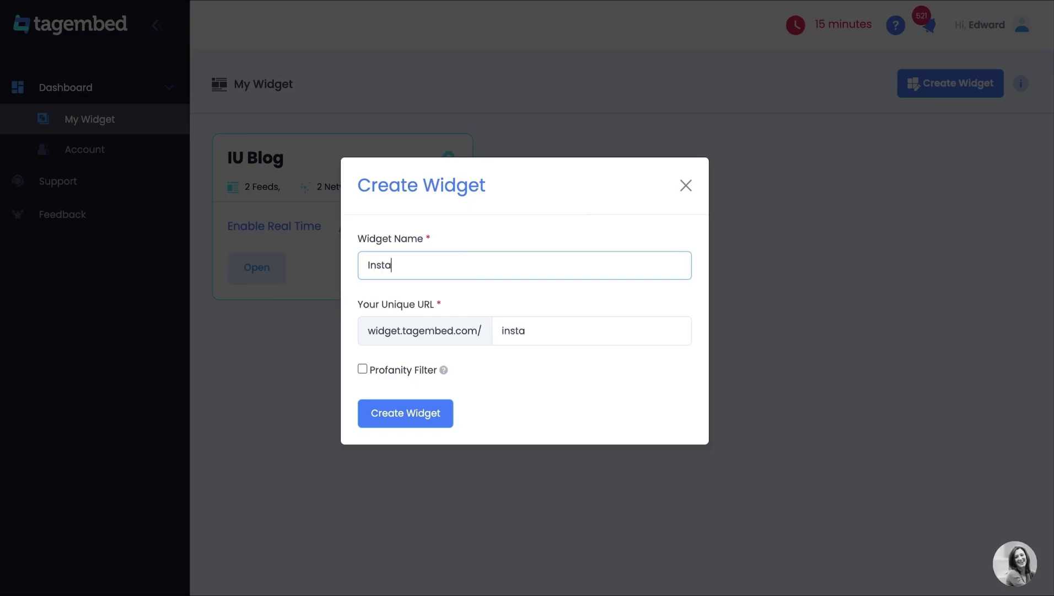
pyautogui.write('gram Feed Widget')
pyautogui.click(409, 410)
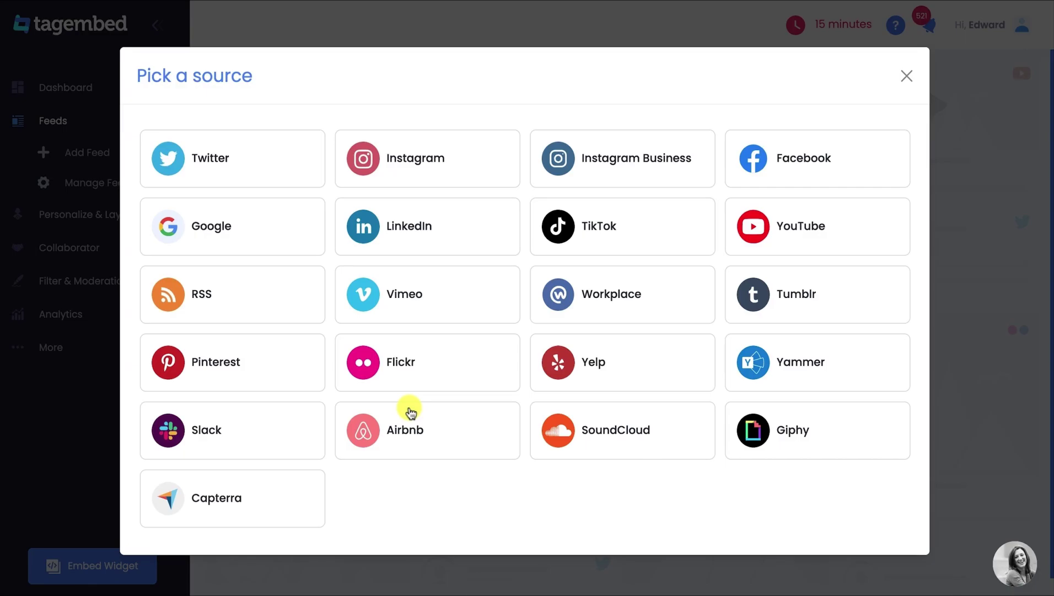
# Step: Add an Instagram Business hashtag feed for colovos, limited to posts with the hashtag in captions
pyautogui.click(632, 185)
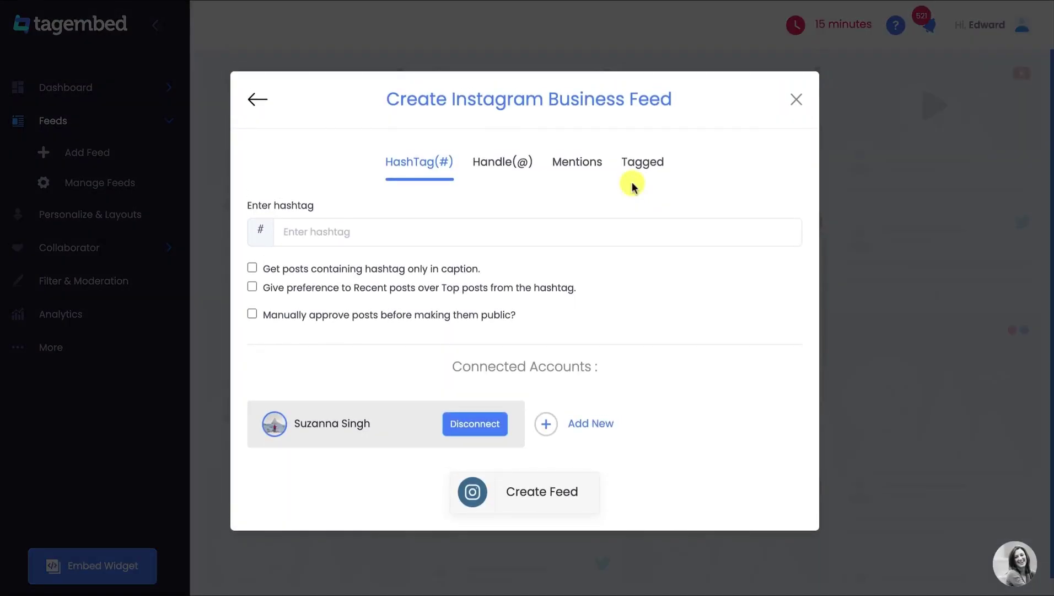
pyautogui.press('Tab')
pyautogui.press('Tab')
pyautogui.press('Tab')
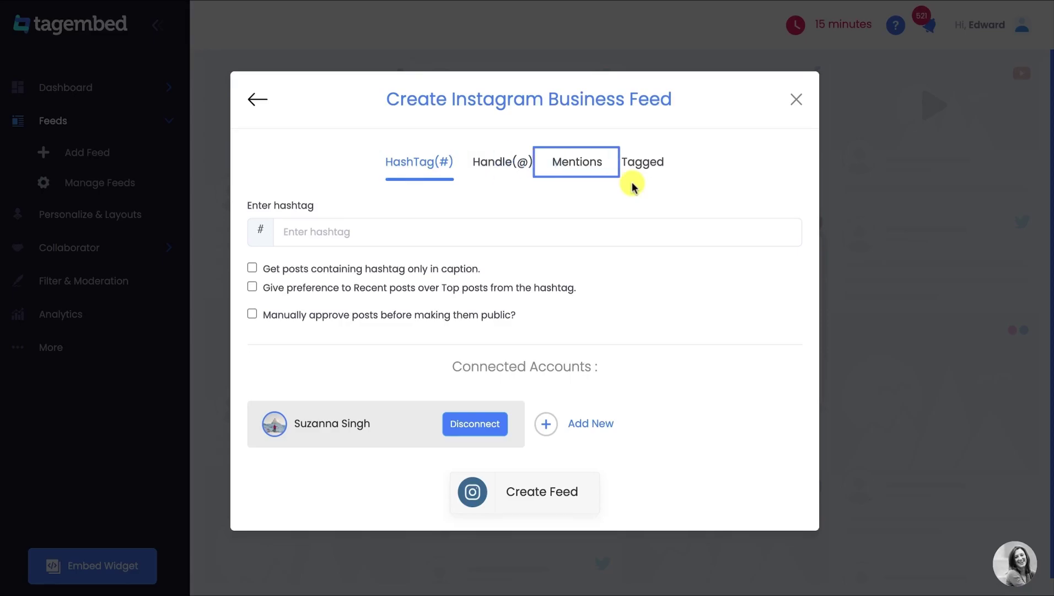
pyautogui.press('Tab')
pyautogui.press('Tab')
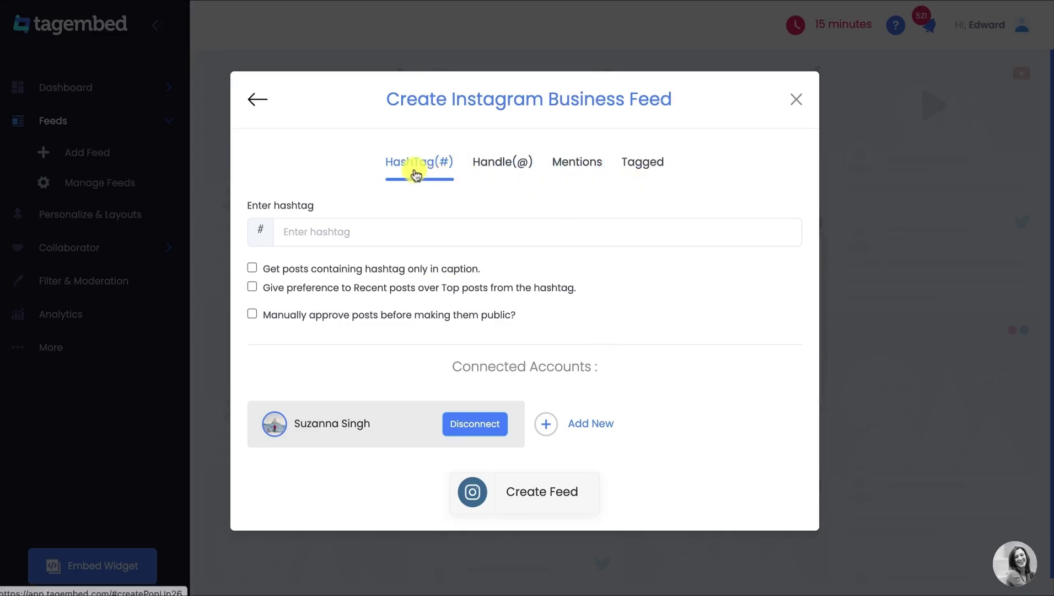
pyautogui.click(313, 236)
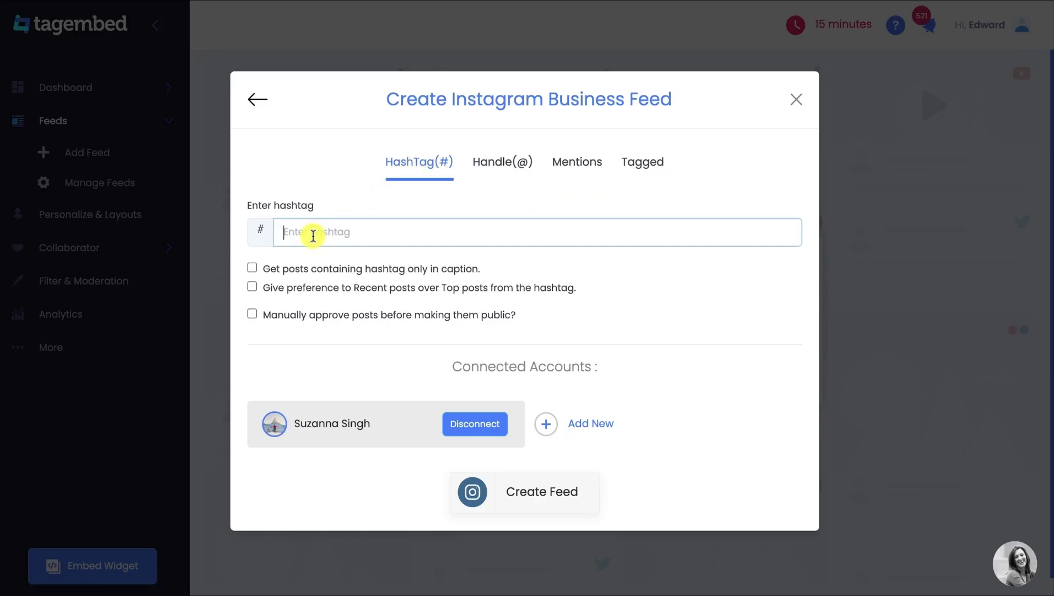
pyautogui.write('co')
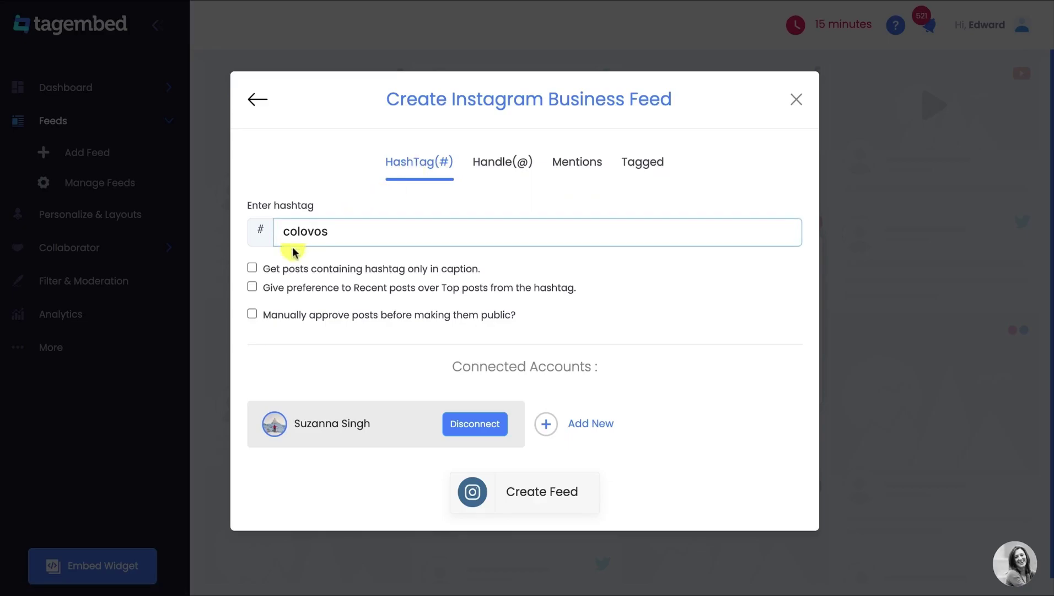
pyautogui.write('lovos')
pyautogui.click(252, 268)
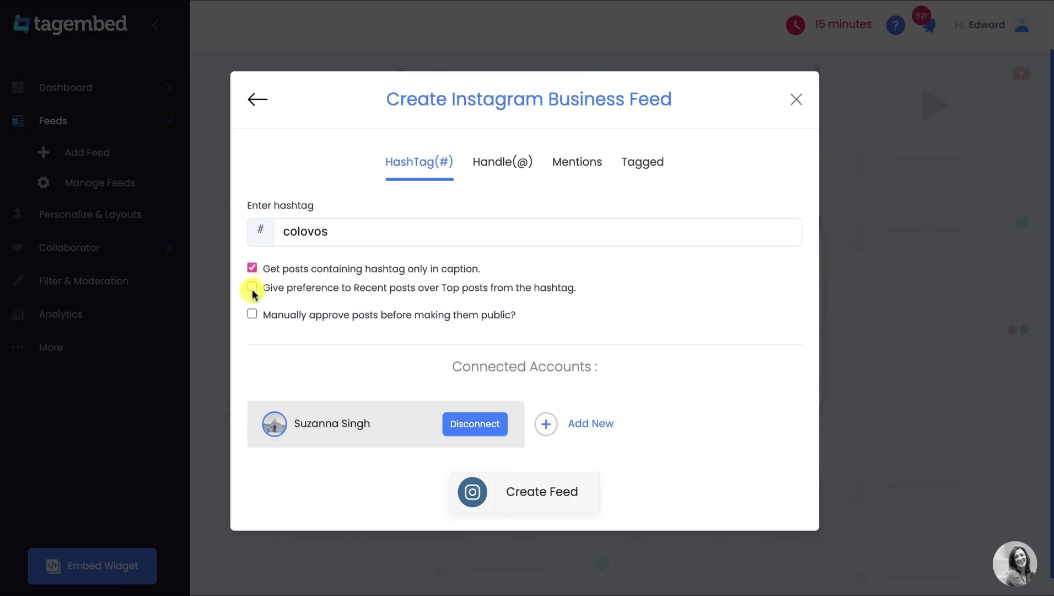
pyautogui.click(528, 492)
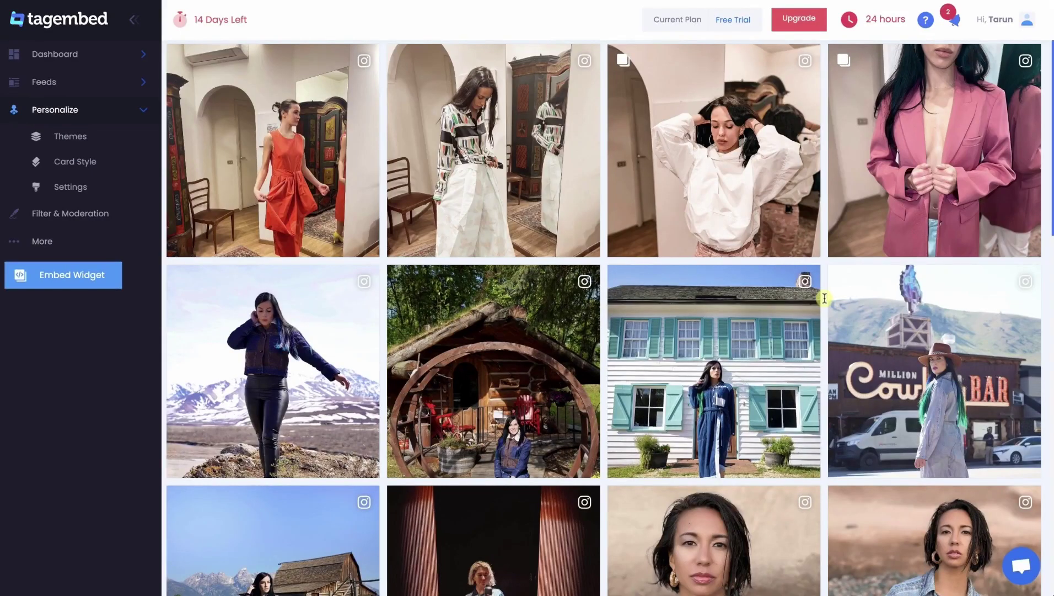
pyautogui.scroll(-10, 824, 298)
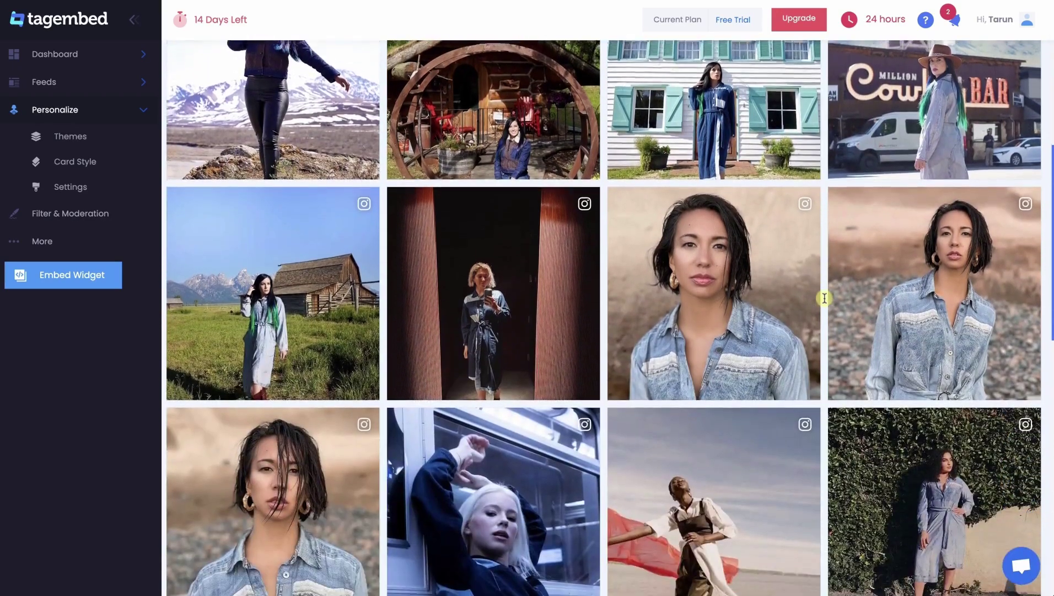
# Step: Make unwanted colovos posts private, check the 50 Public Posts, and return to the widget editor
pyautogui.scroll(8, 824, 298)
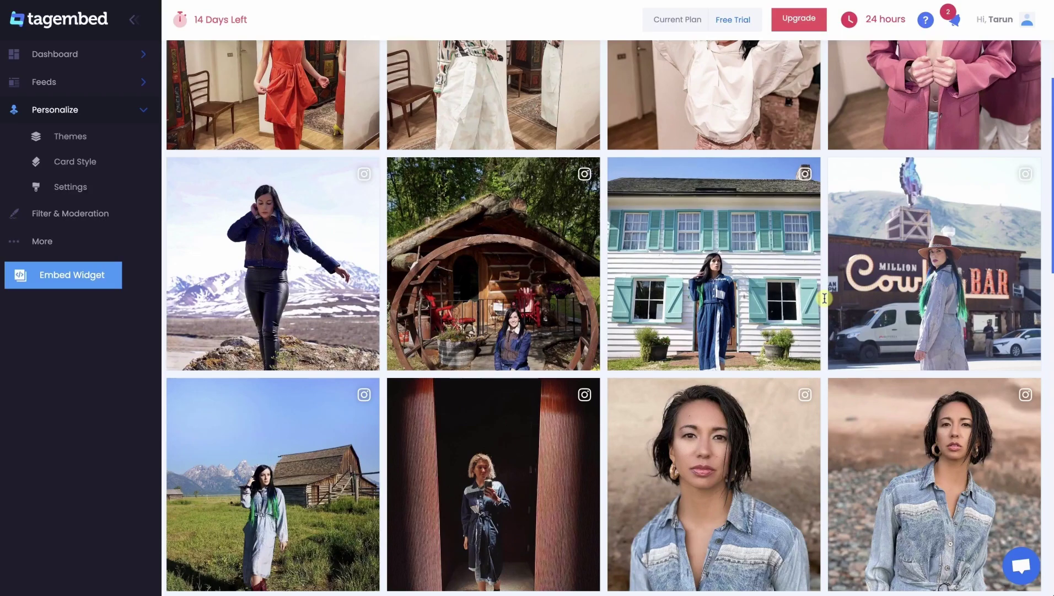
pyautogui.click(95, 218)
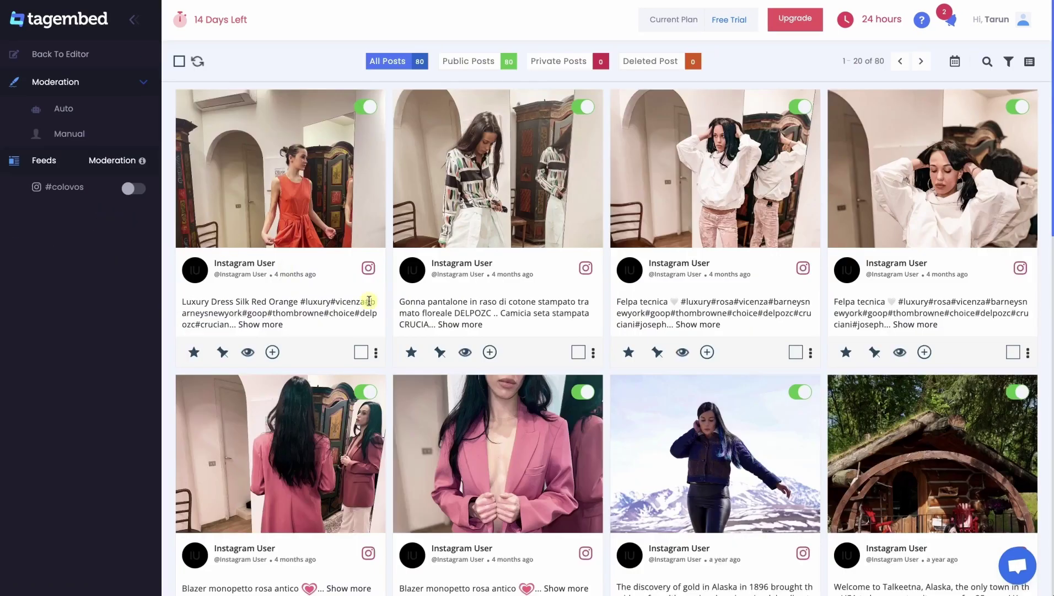
pyautogui.scroll(-5, 504, 376)
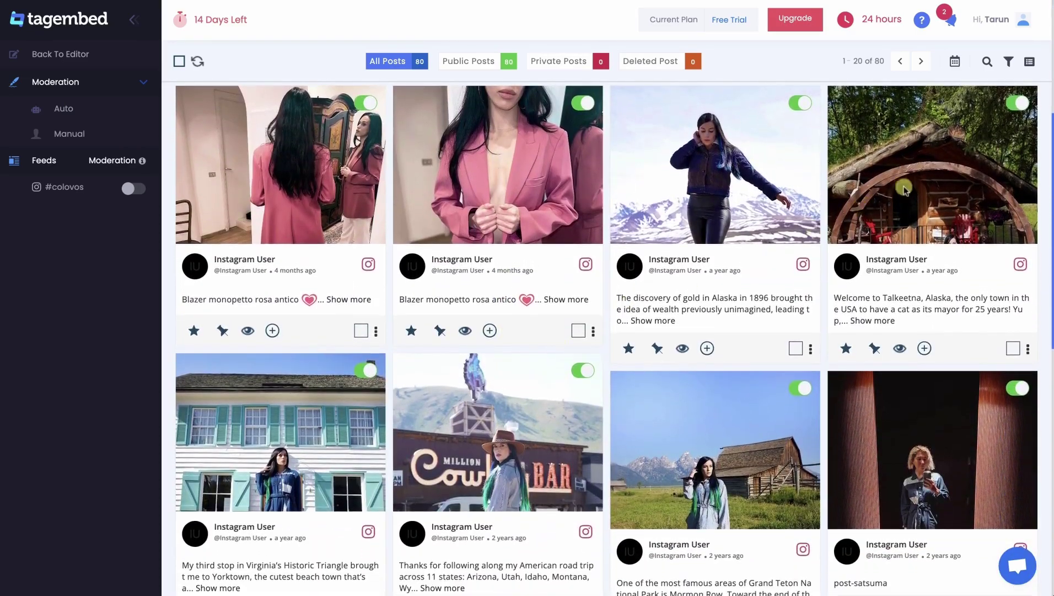
pyautogui.click(1019, 103)
pyautogui.scroll(-5, 748, 396)
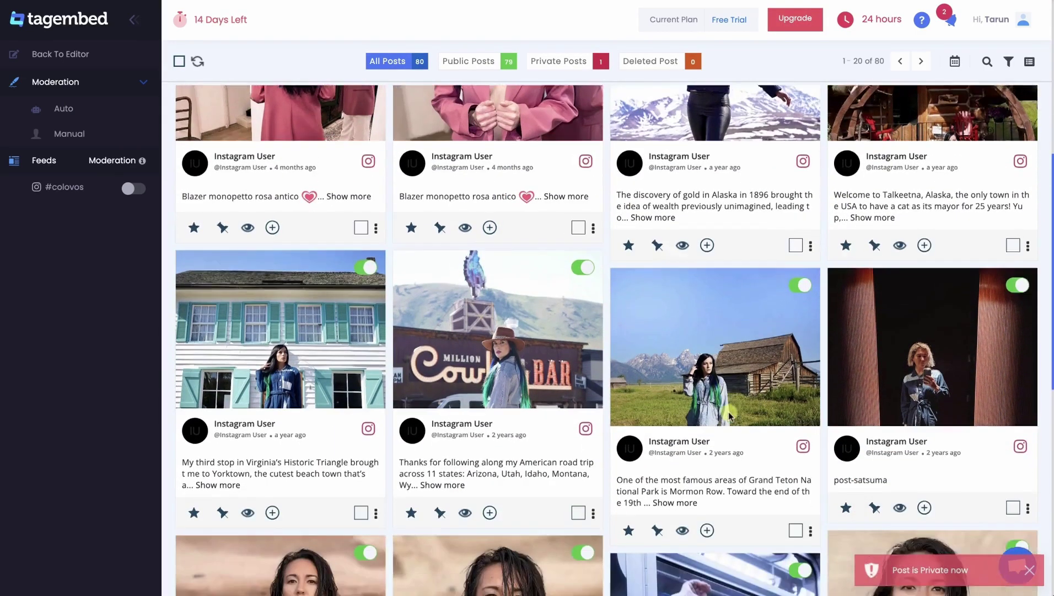
pyautogui.click(478, 61)
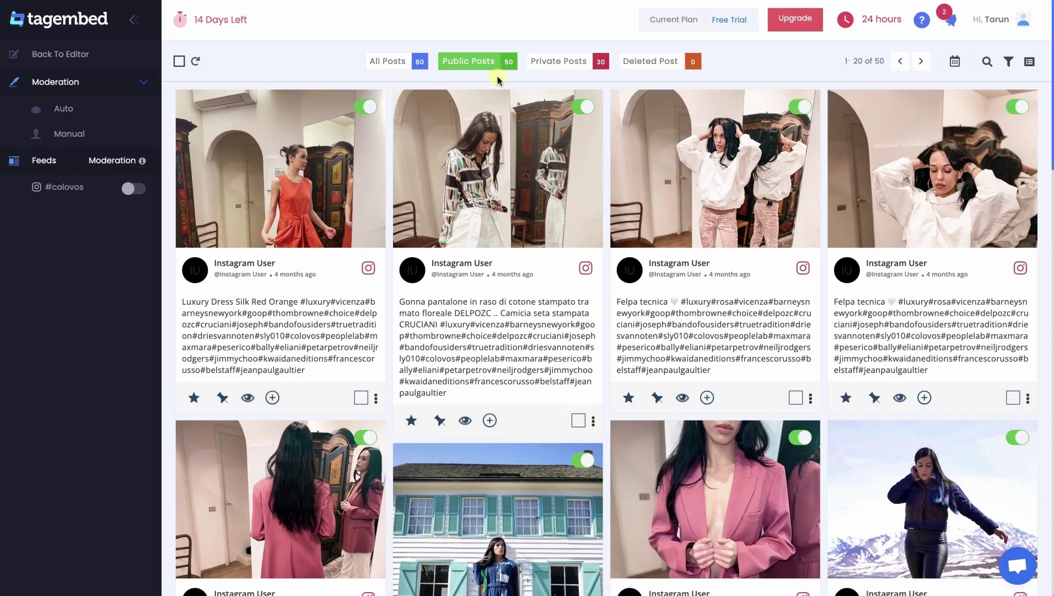
pyautogui.click(105, 54)
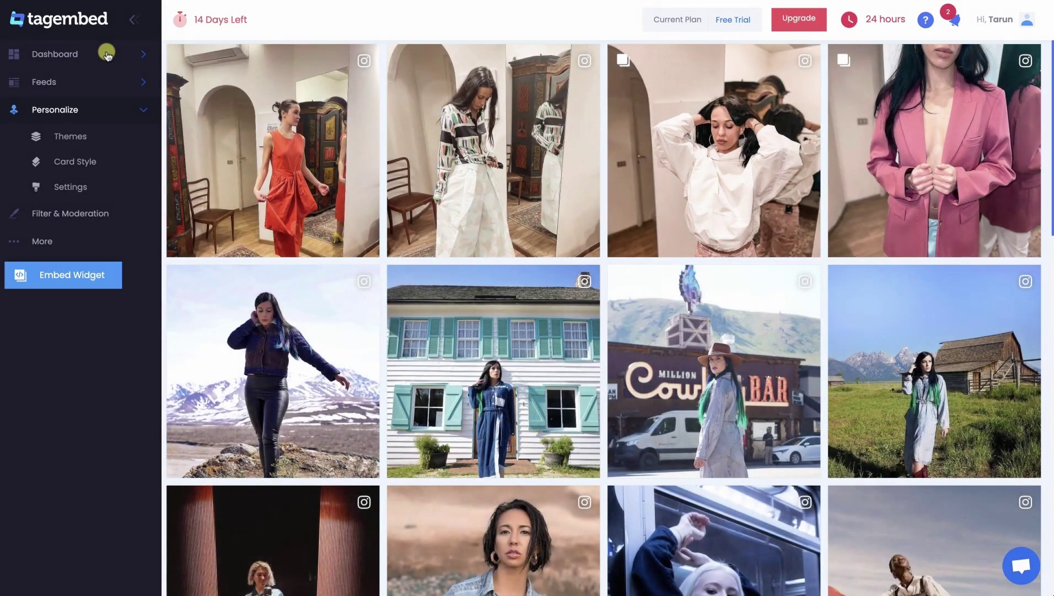
# Step: Browse the theme gallery, advance the Slider preview twice, and reopen the Personalize themes list
pyautogui.click(104, 136)
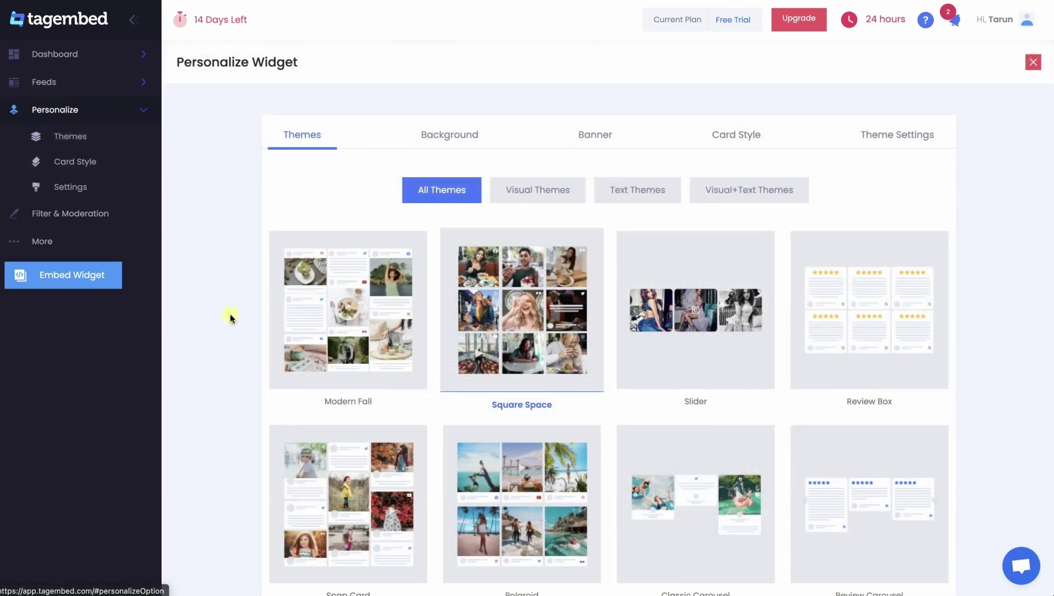
pyautogui.scroll(-4, 234, 330)
pyautogui.scroll(-5, 239, 350)
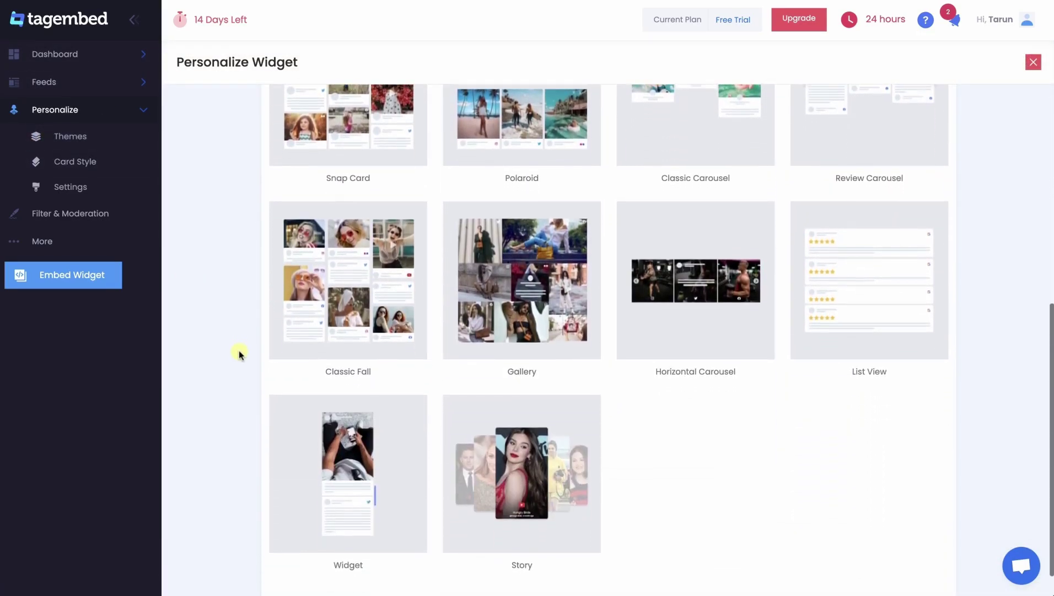
pyautogui.scroll(5, 238, 350)
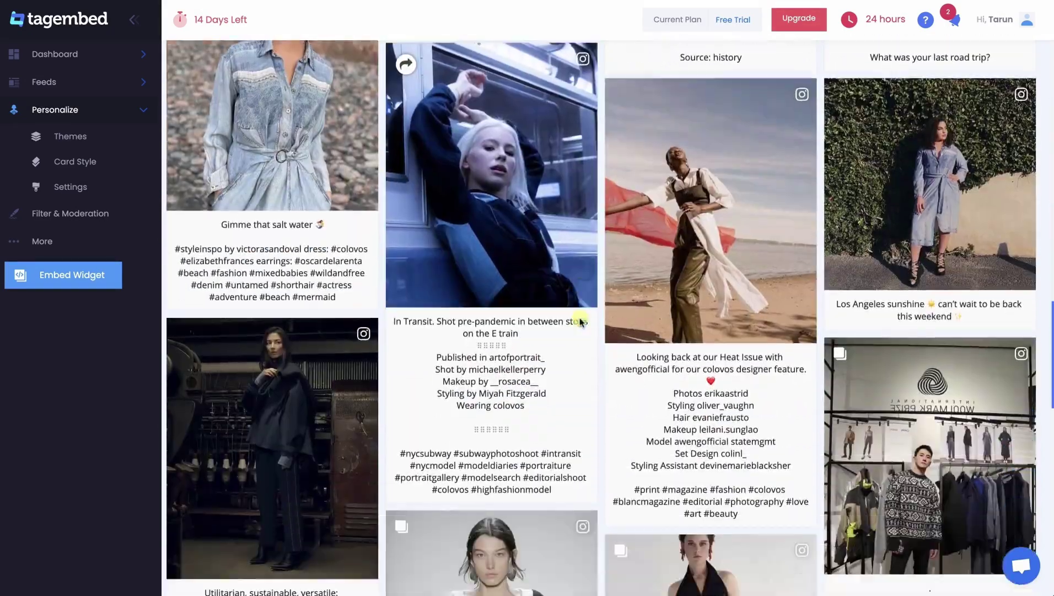
pyautogui.scroll(-8, 580, 321)
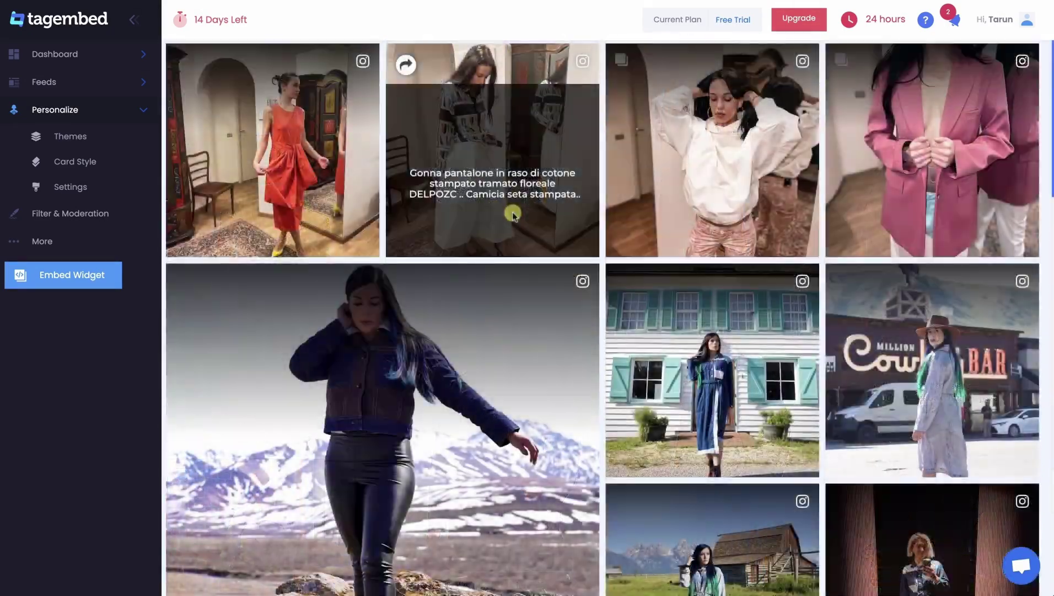
pyautogui.scroll(-4, 513, 210)
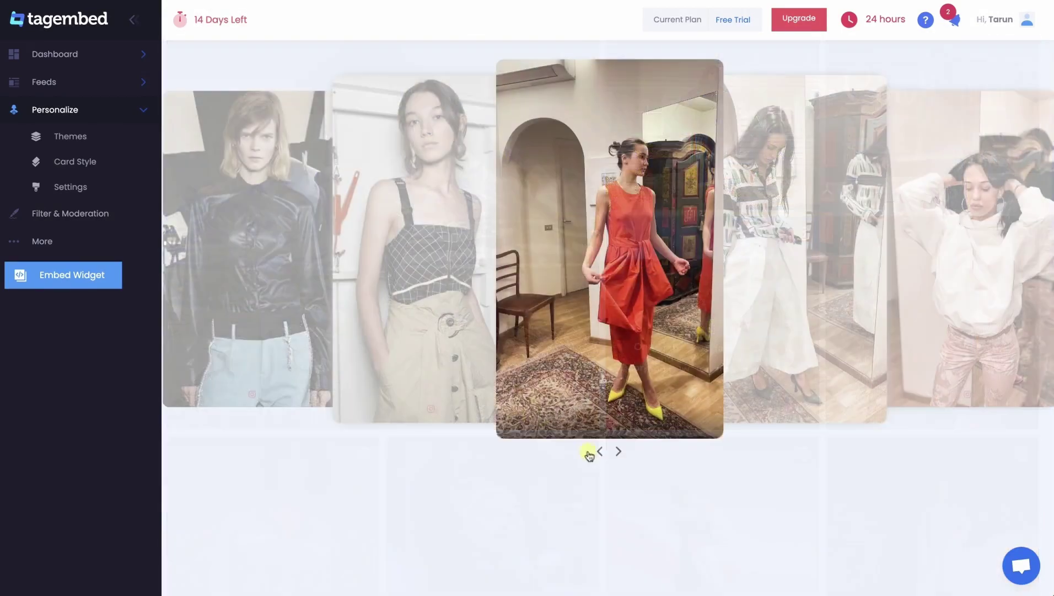
pyautogui.click(620, 453)
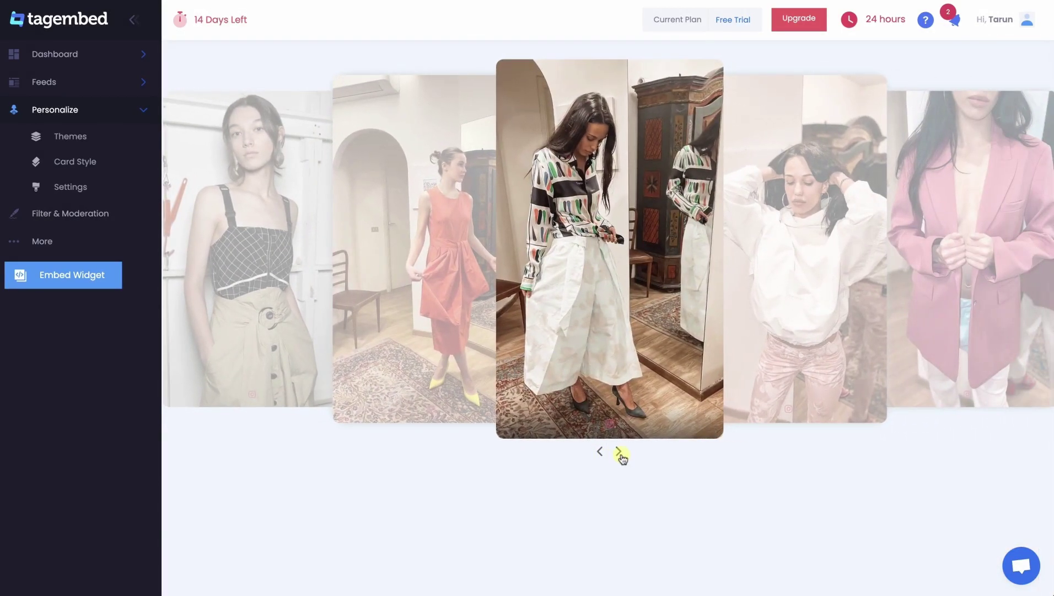
pyautogui.click(619, 453)
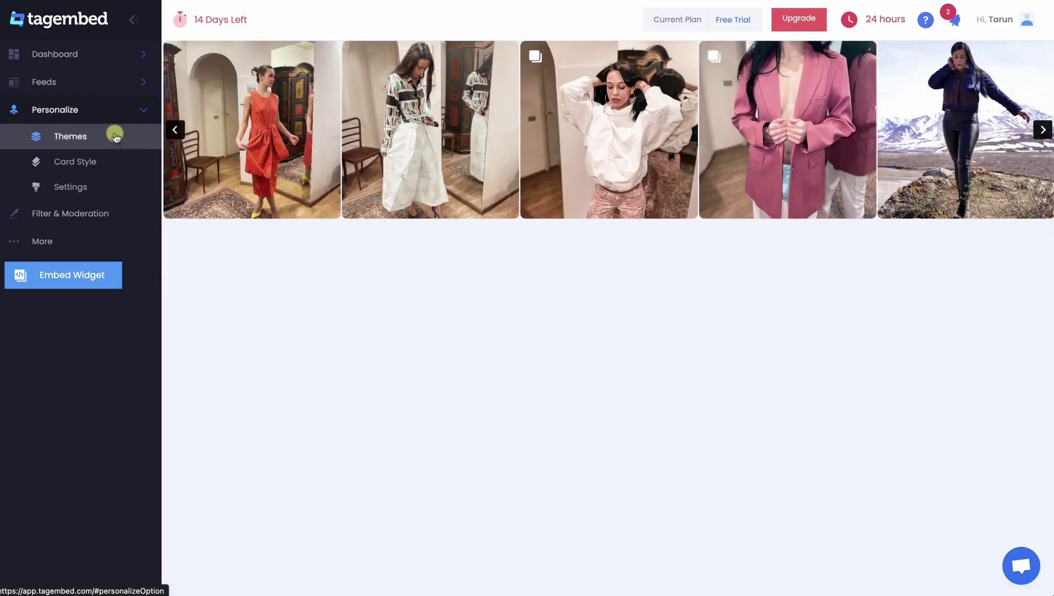
pyautogui.click(116, 136)
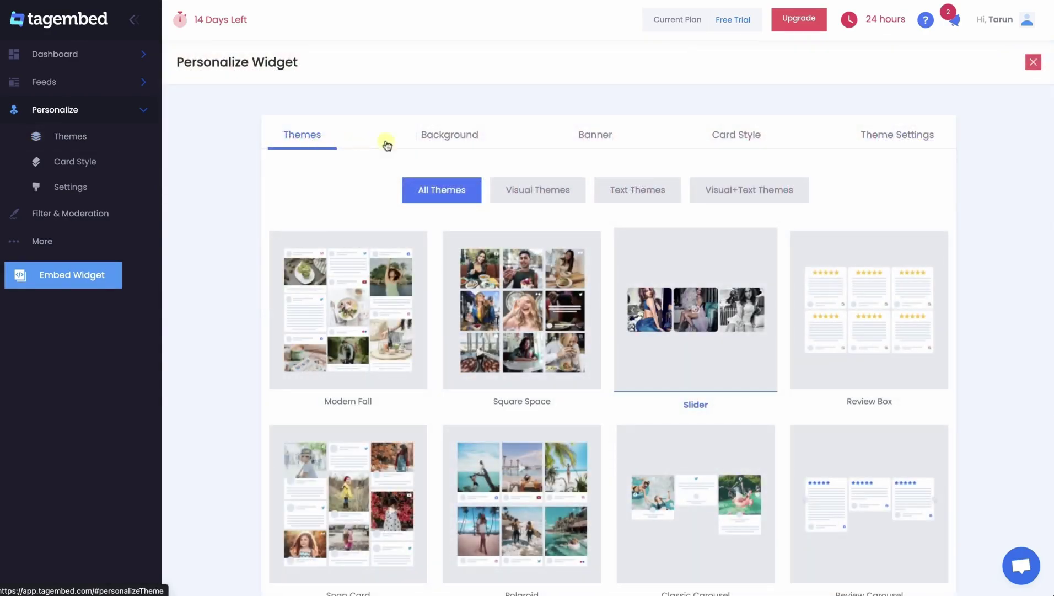
# Step: Review the Background, Banner, Card Style, Author and General style options
pyautogui.click(469, 142)
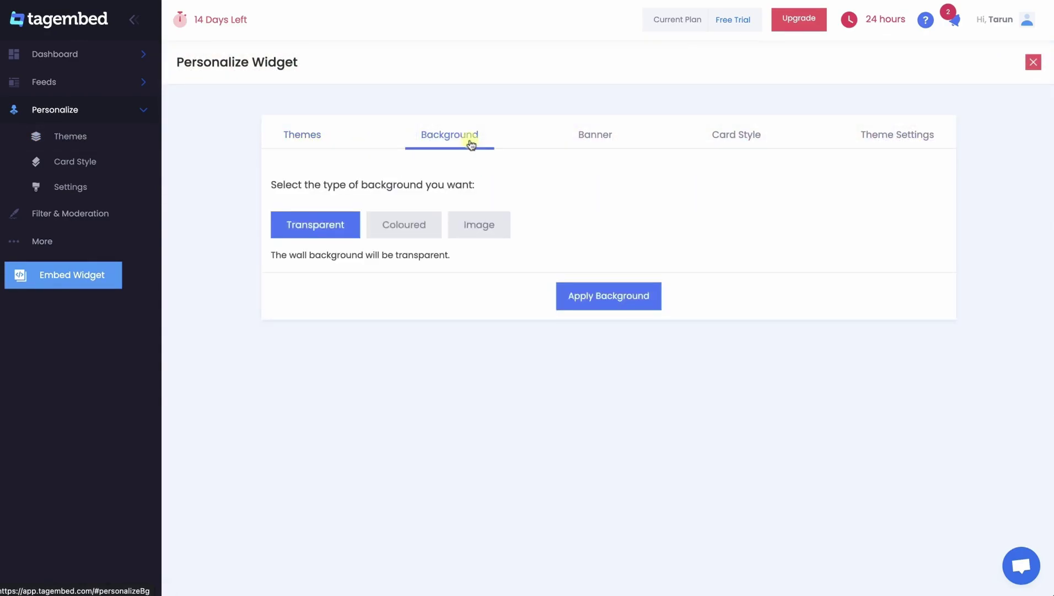
pyautogui.click(594, 135)
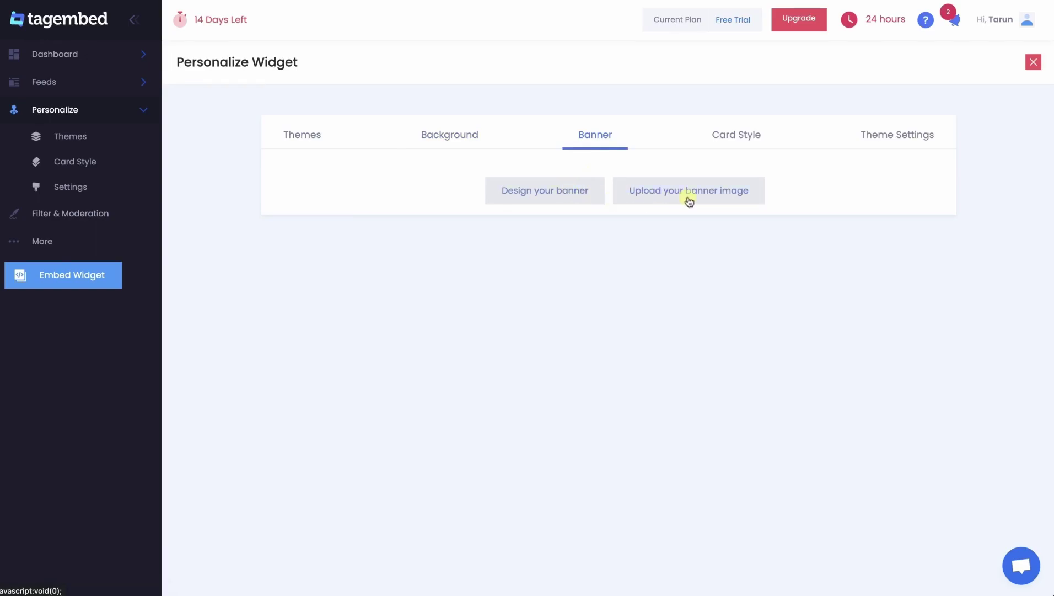
pyautogui.click(740, 146)
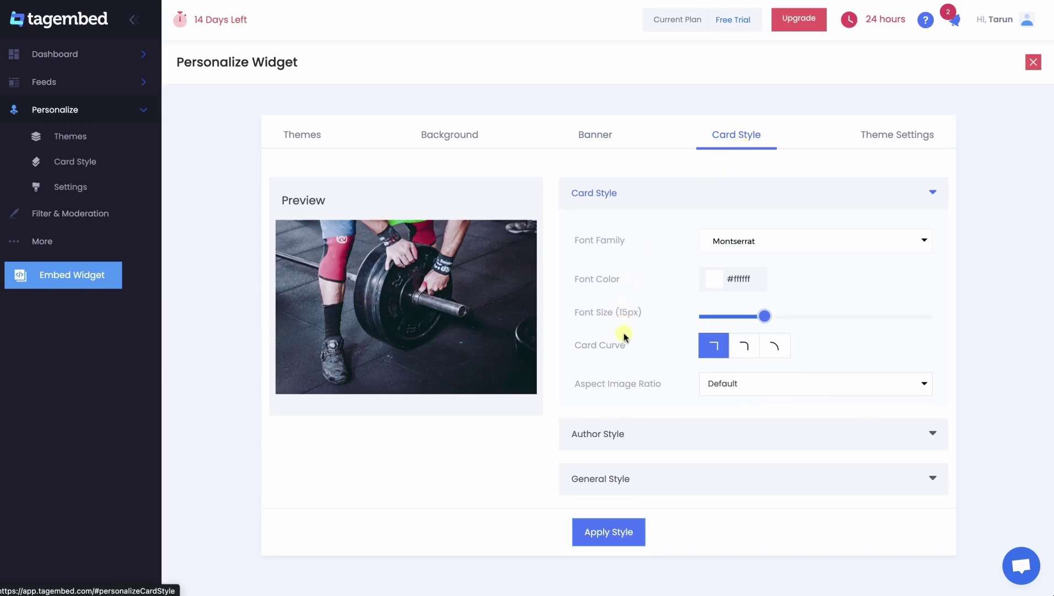
pyautogui.click(673, 433)
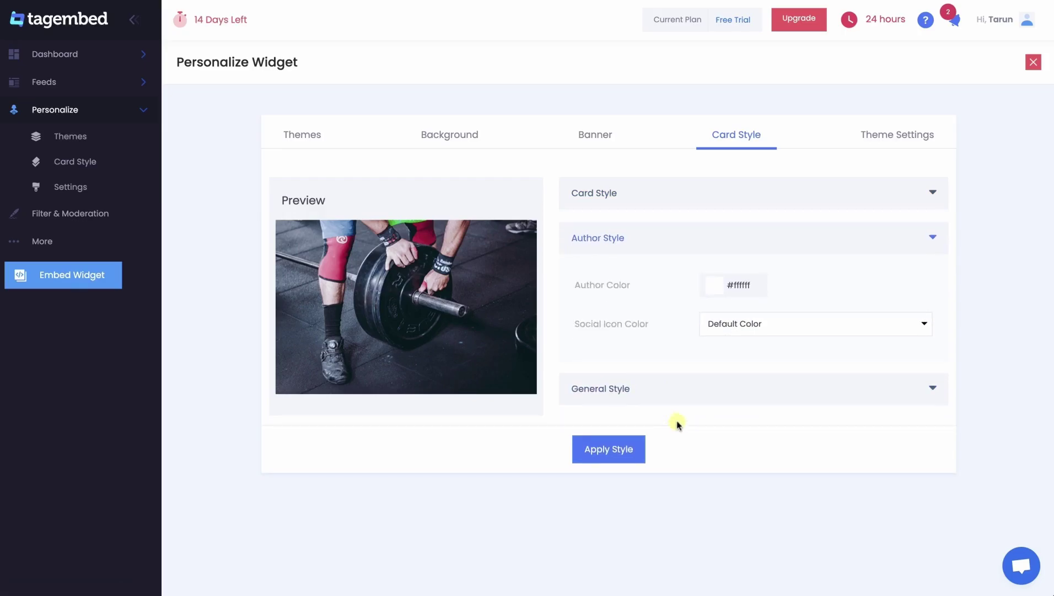
pyautogui.click(704, 395)
# Step: Set Posts to Display to 100 in Theme Settings and apply the settings
pyautogui.click(894, 144)
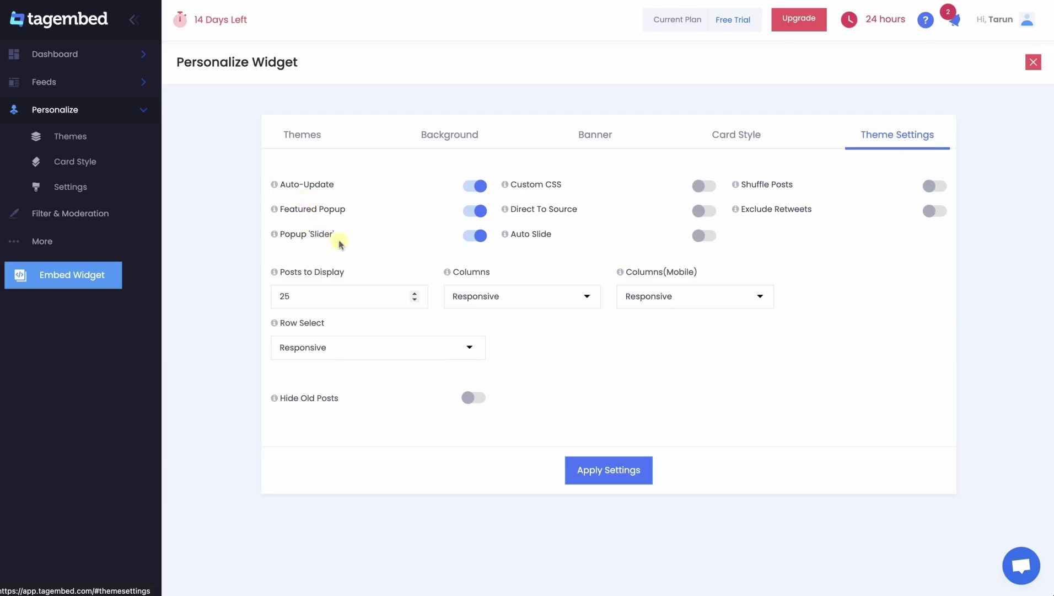
pyautogui.doubleClick(352, 297)
pyautogui.write('100')
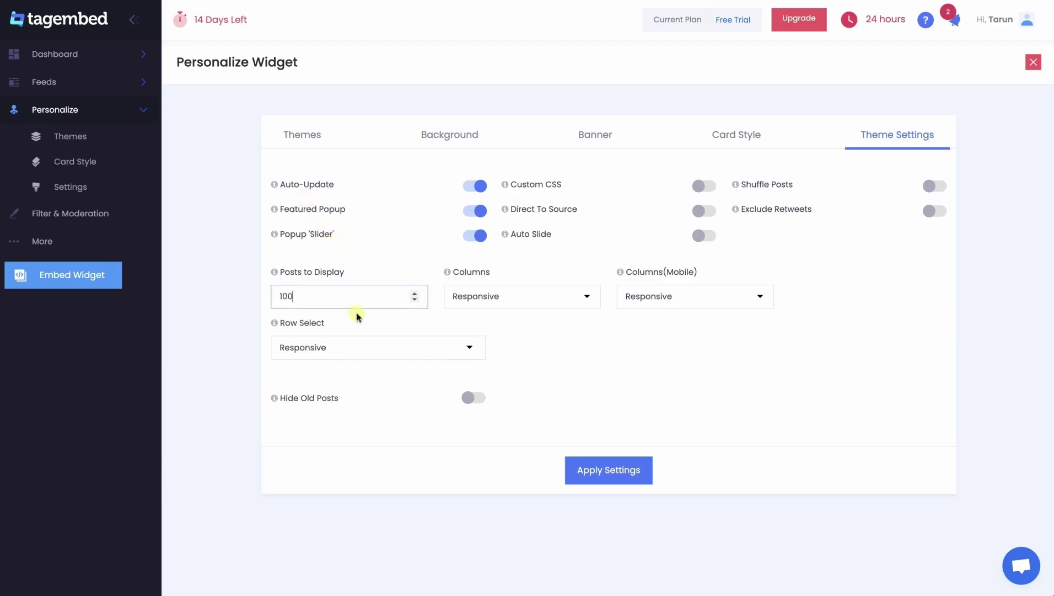
pyautogui.click(610, 465)
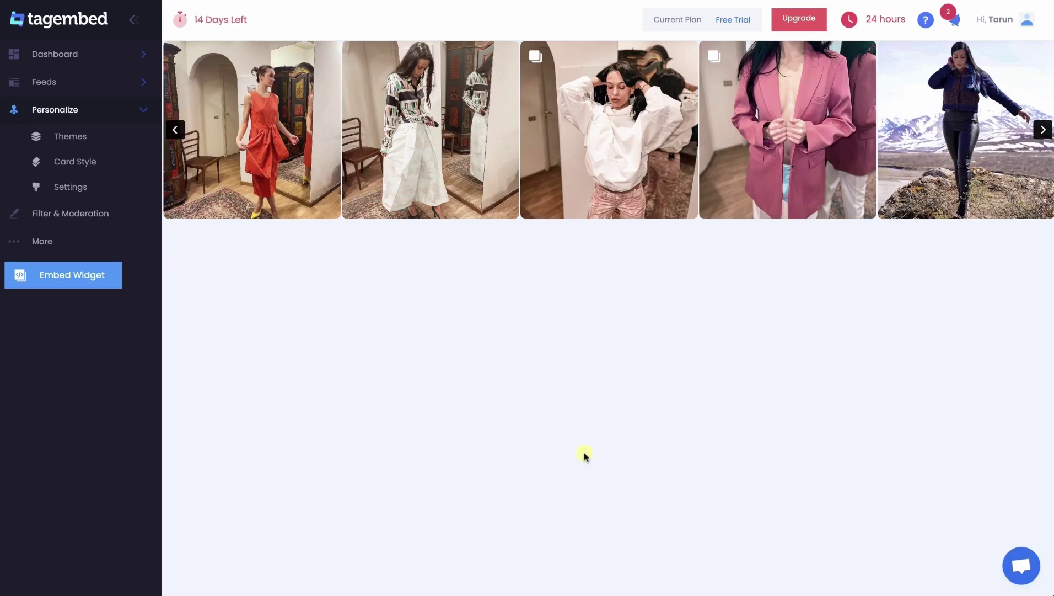
# Step: Copy the widget's Wix embed code (100% width, 500 height)
pyautogui.click(105, 278)
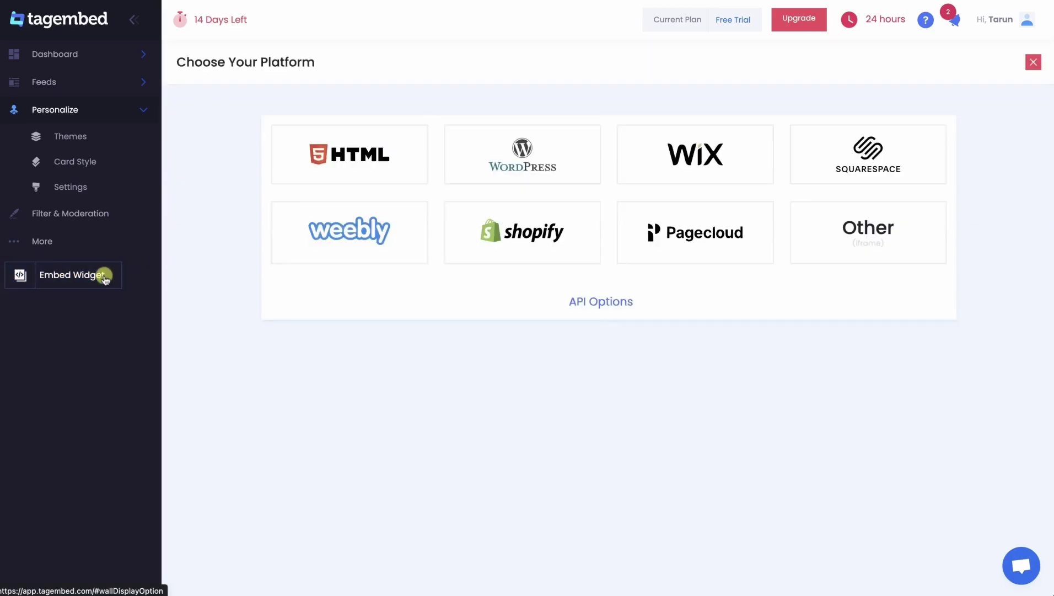
pyautogui.click(718, 162)
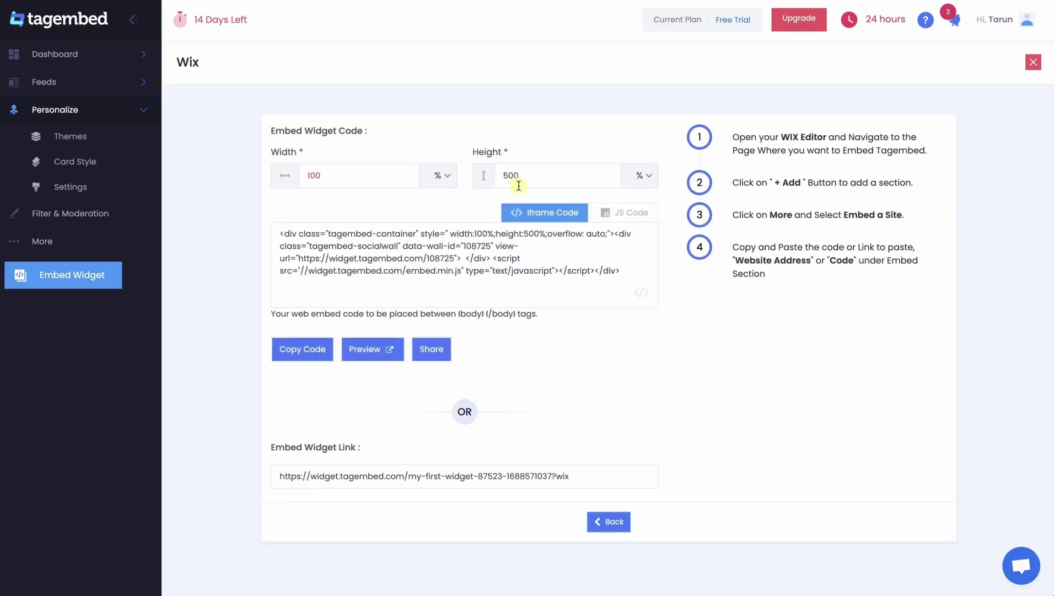
pyautogui.click(325, 352)
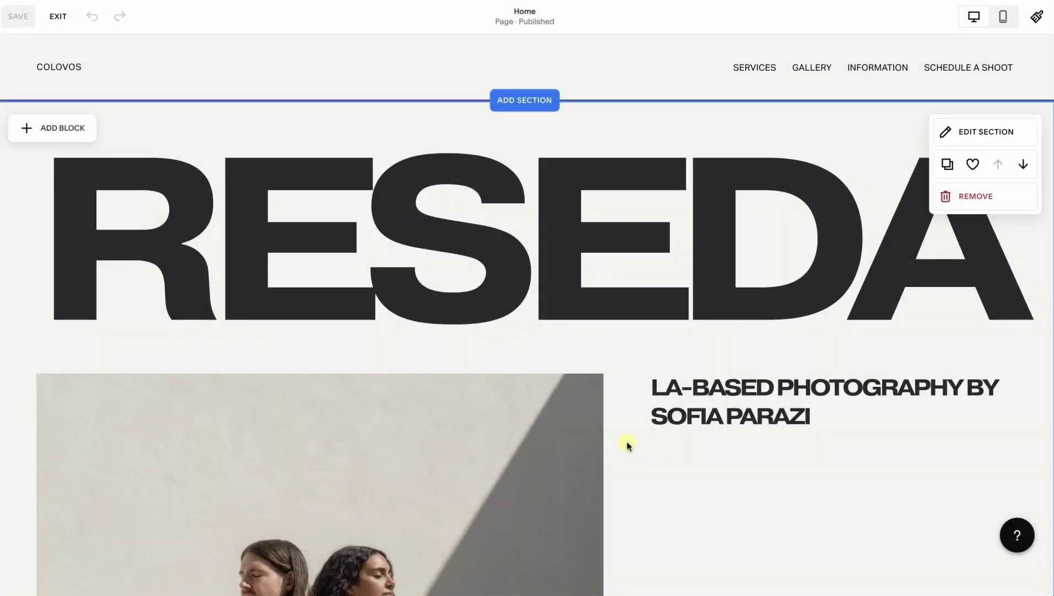
# Step: Add an embed block below the #colovos heading and widen it to full page width
pyautogui.scroll(-8, 626, 443)
pyautogui.scroll(-20, 627, 444)
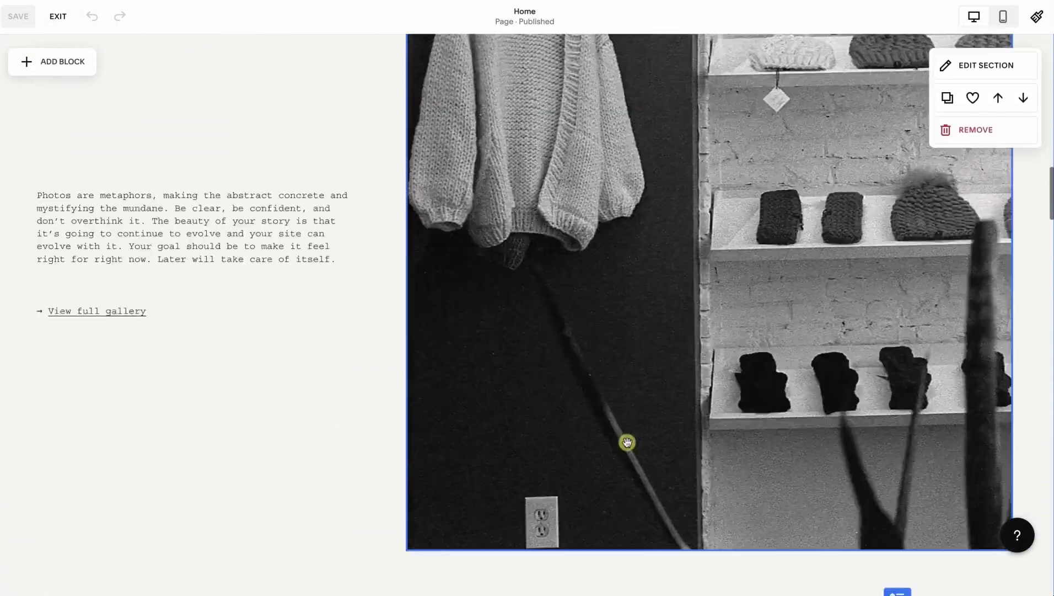
pyautogui.scroll(-6, 627, 443)
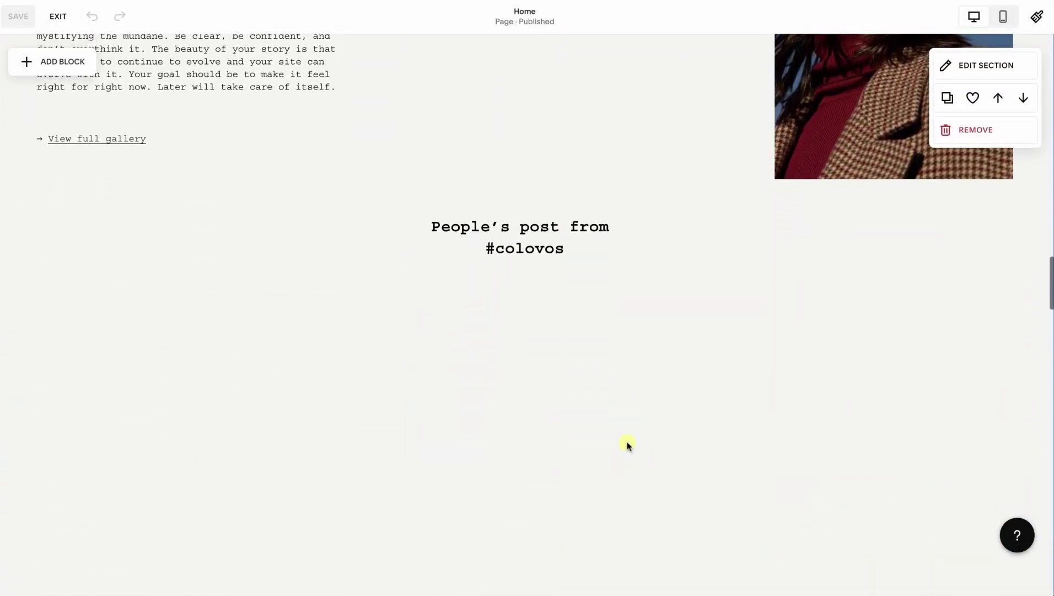
pyautogui.click(56, 62)
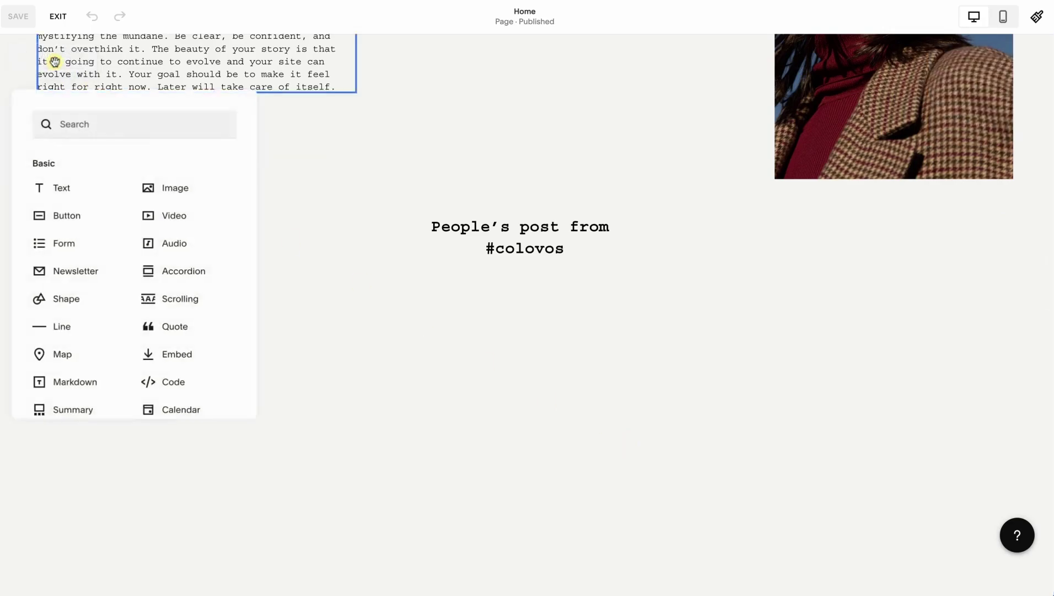
pyautogui.click(190, 353)
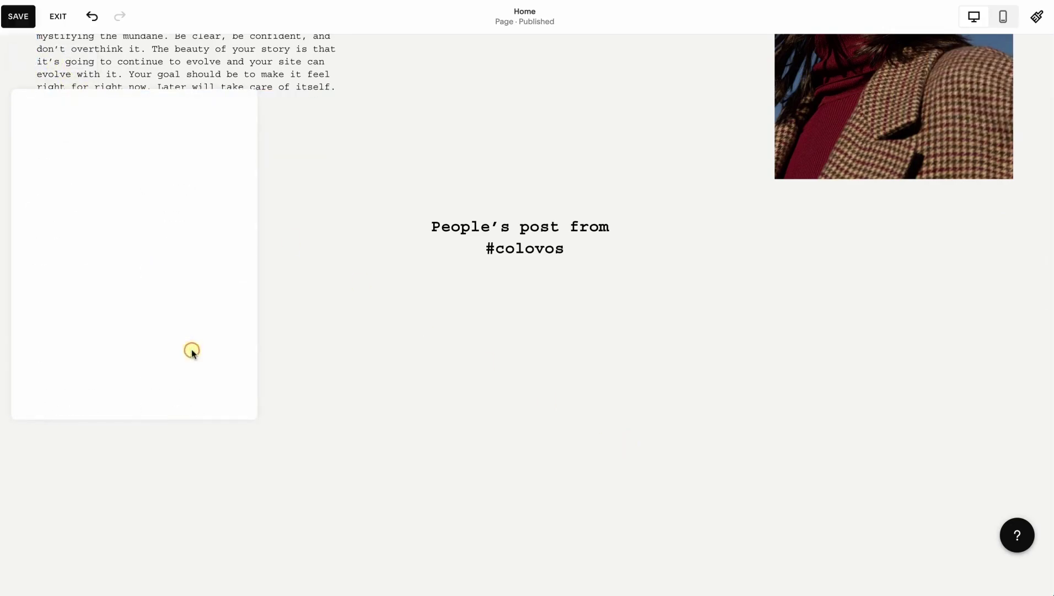
pyautogui.moveTo(190, 271); pyautogui.dragTo(208, 508)
pyautogui.moveTo(358, 438); pyautogui.dragTo(525, 589)
# Step: Make the embed a Code Snippet and paste the copied Tagembed widget code into it
pyautogui.scroll(-2, 516, 408)
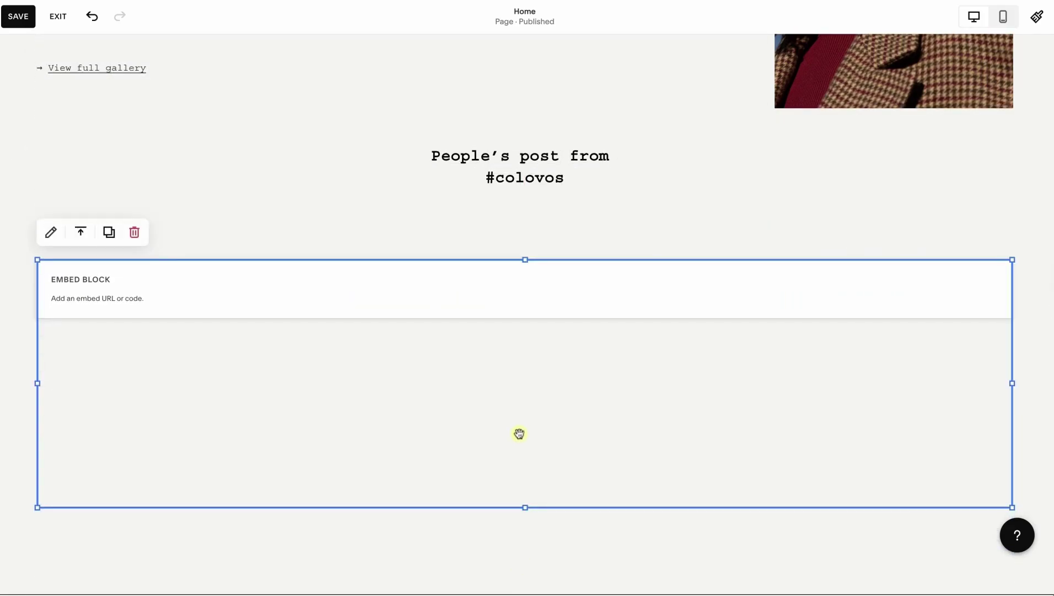
pyautogui.click(50, 232)
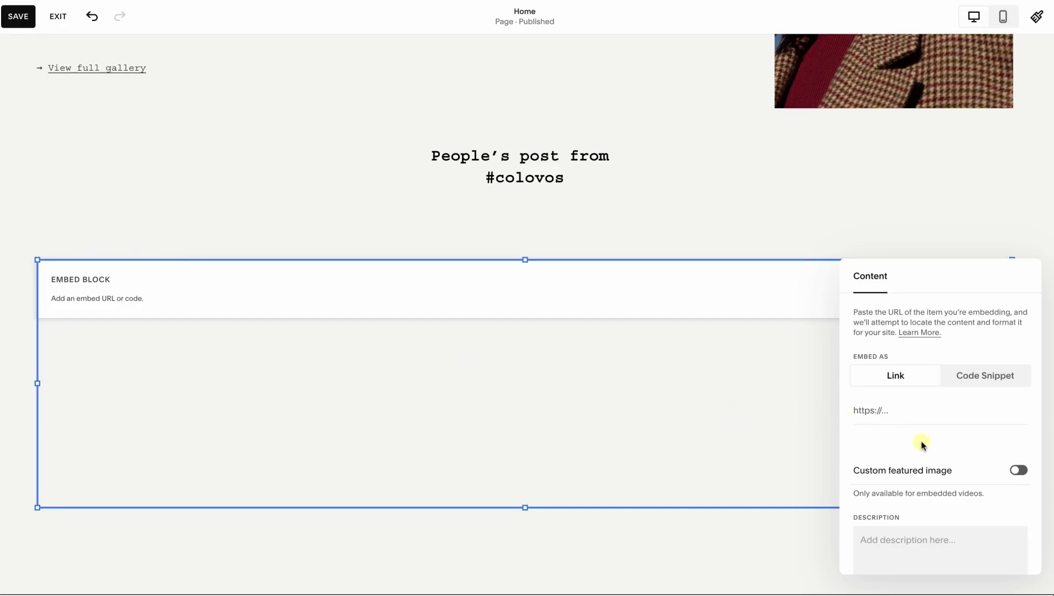
pyautogui.click(967, 386)
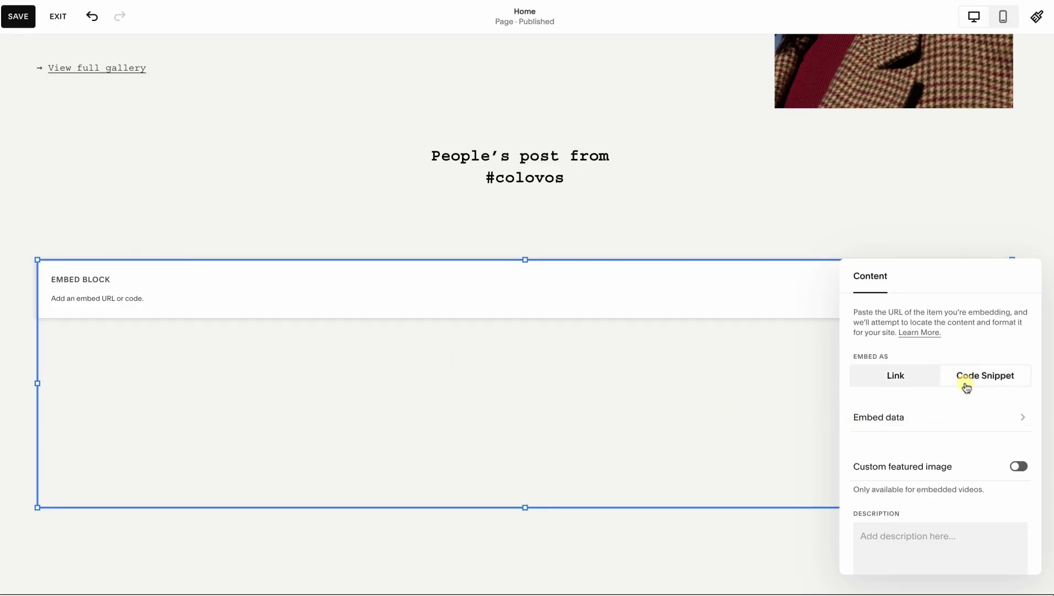
pyautogui.click(946, 417)
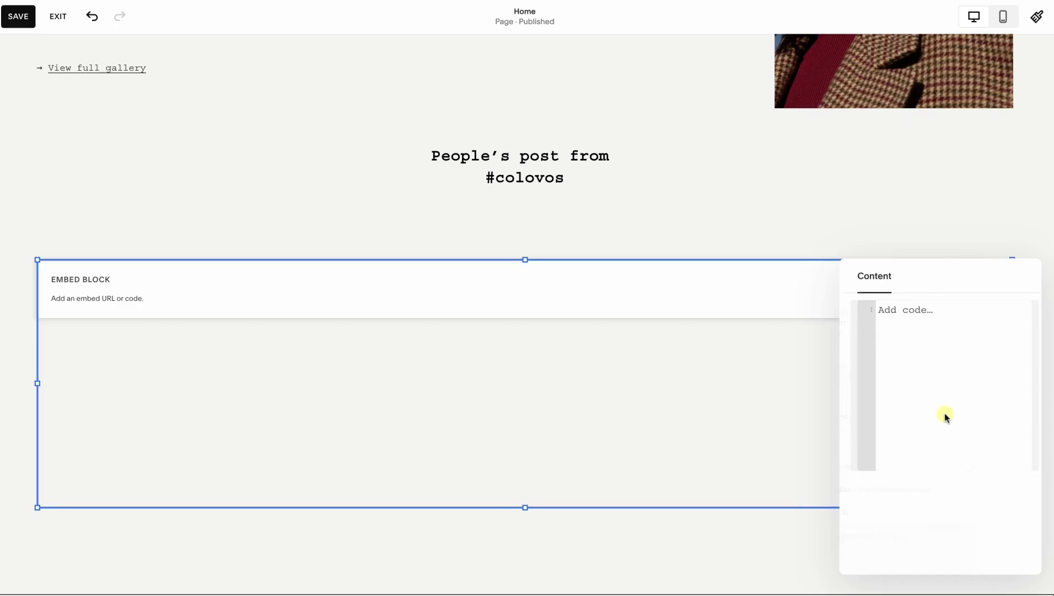
pyautogui.rightClick(926, 374)
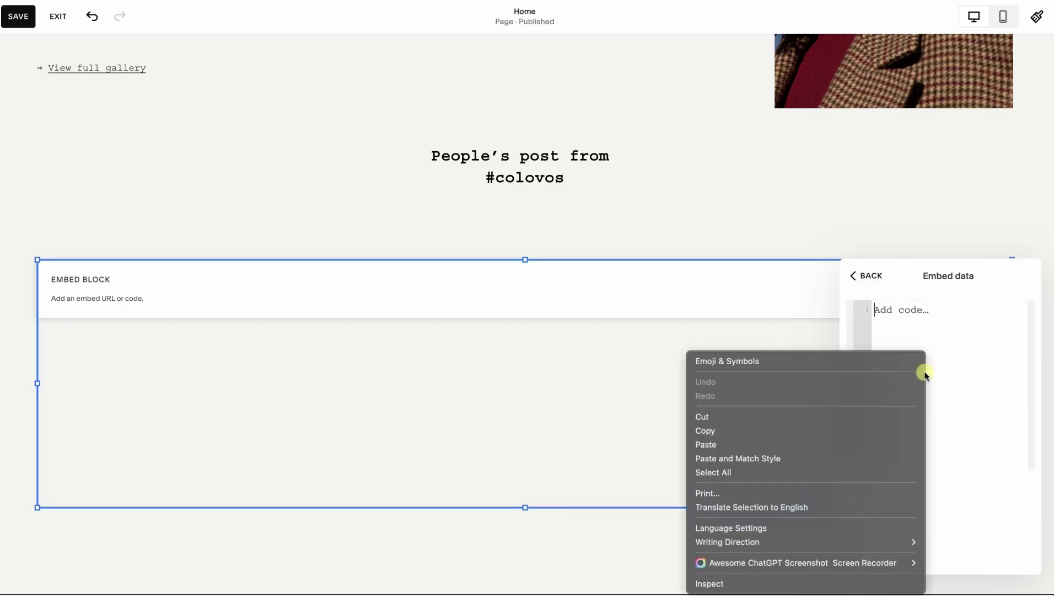
pyautogui.click(878, 444)
pyautogui.click(854, 276)
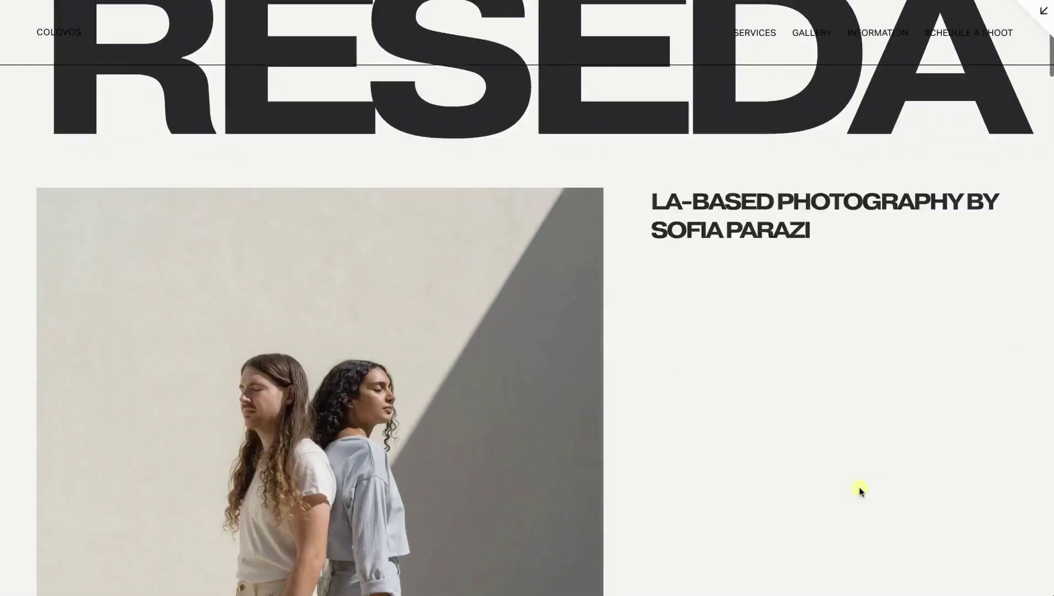
# Step: On the live site, find the Instagram slider under #colovos and advance it to the next photo
pyautogui.scroll(-6, 861, 490)
pyautogui.scroll(-19, 860, 489)
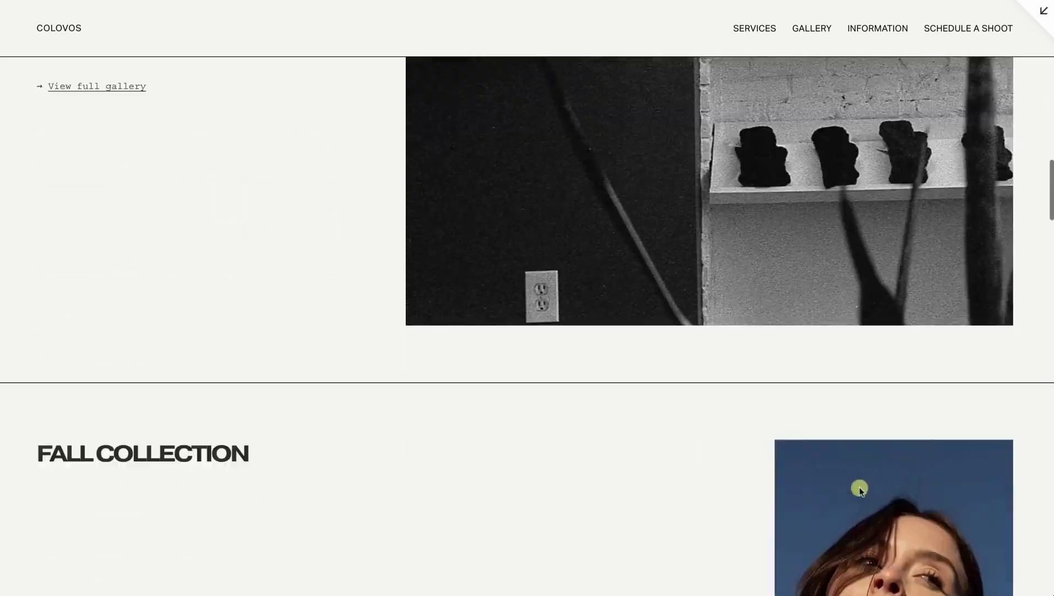
pyautogui.scroll(-9, 860, 489)
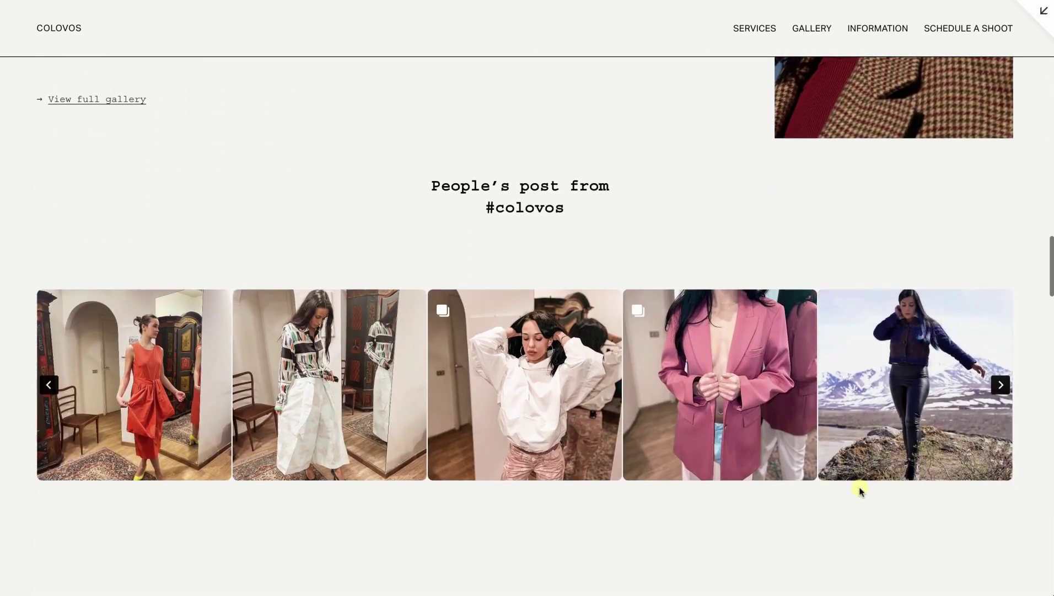
pyautogui.click(1001, 385)
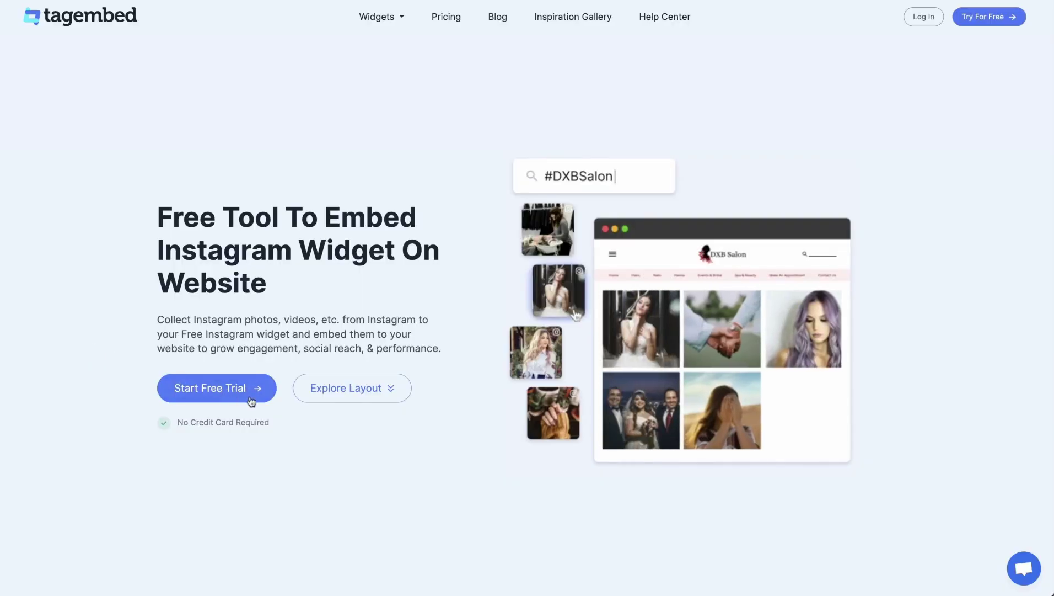
pyautogui.scroll(-10, 255, 401)
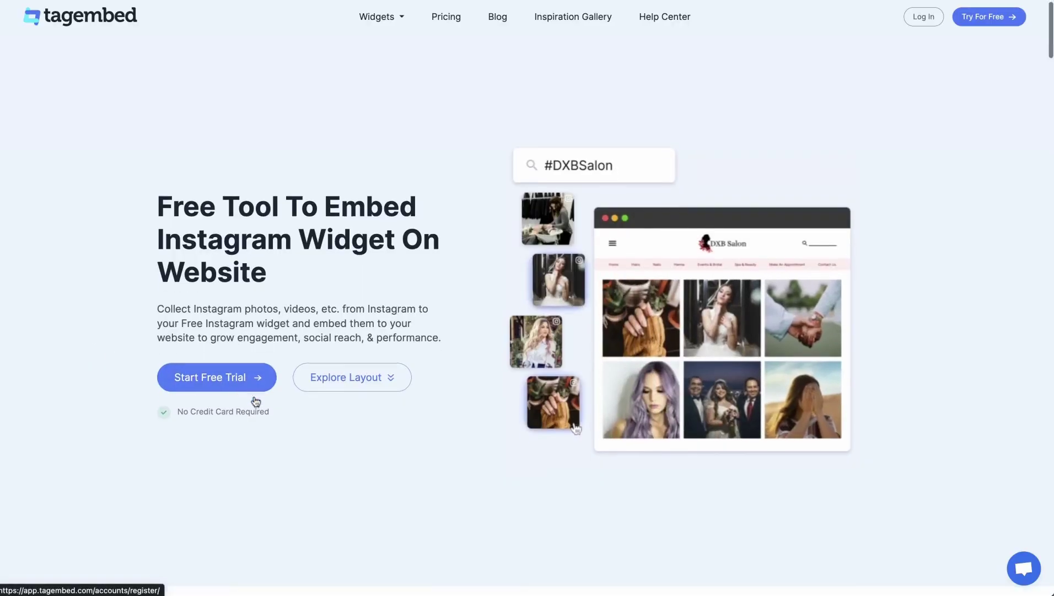
pyautogui.scroll(-2, 255, 400)
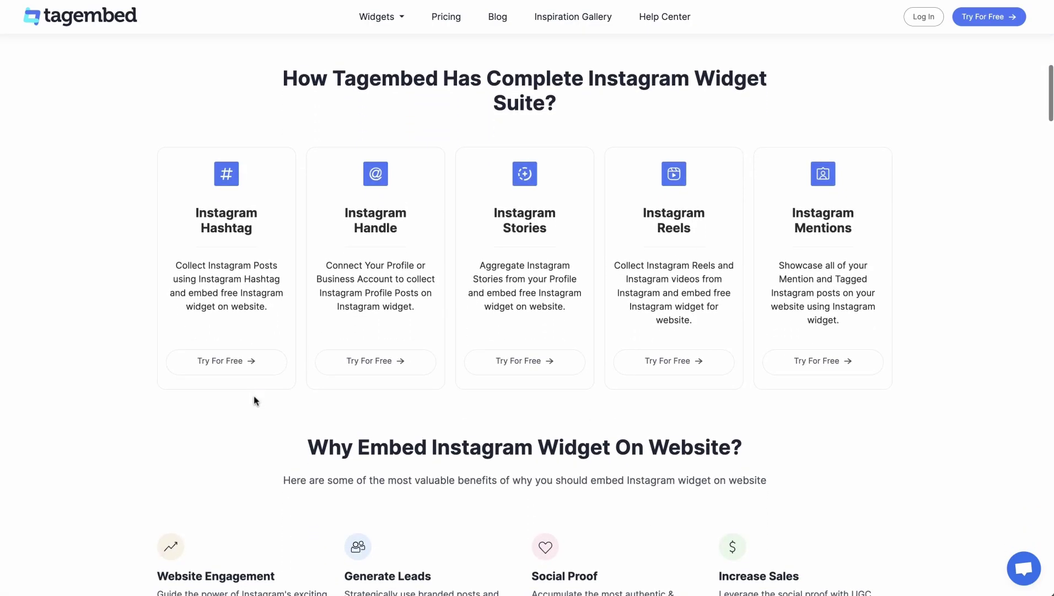